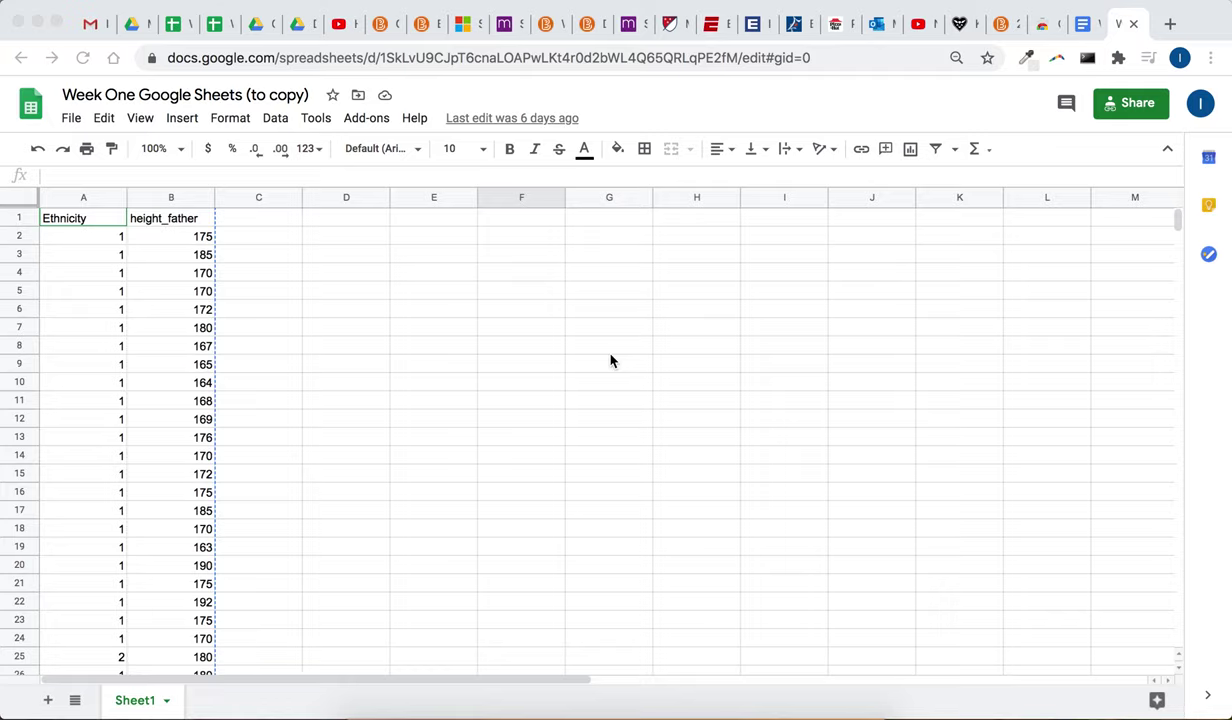
Search the web for "google sheets" in a new browser tab, open Google Sheets, and create a blank spreadsheet
click(1079, 33)
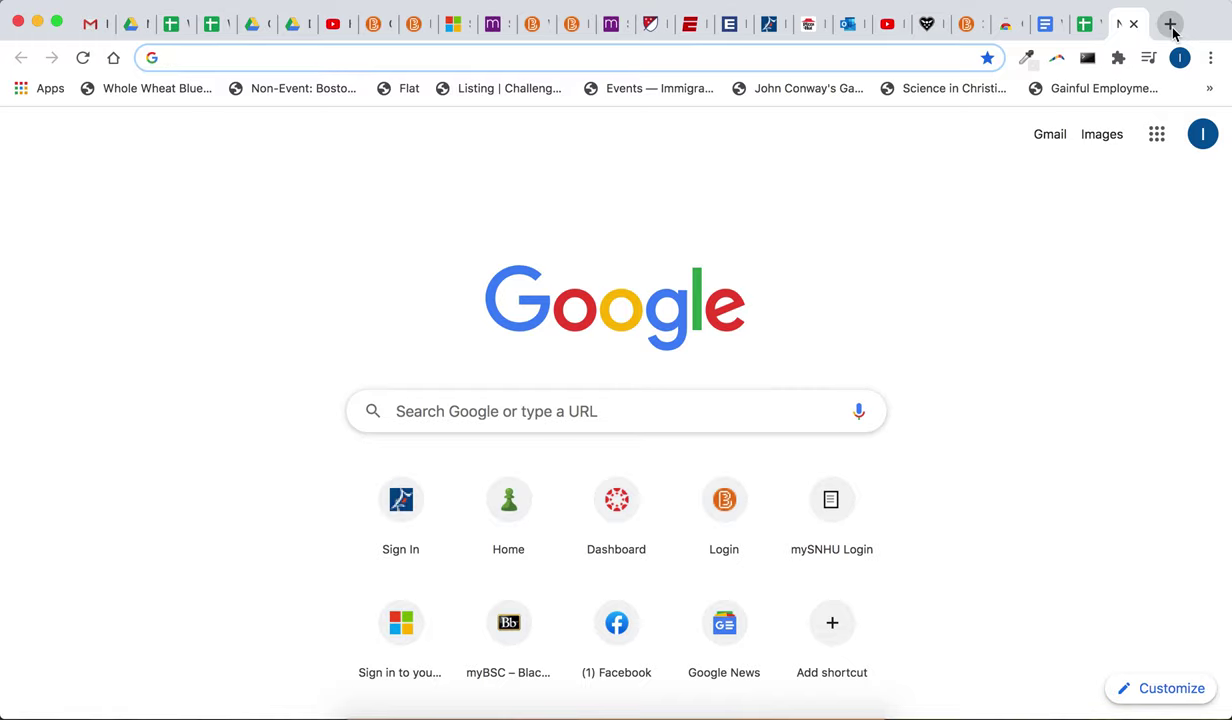
text(google sheets)
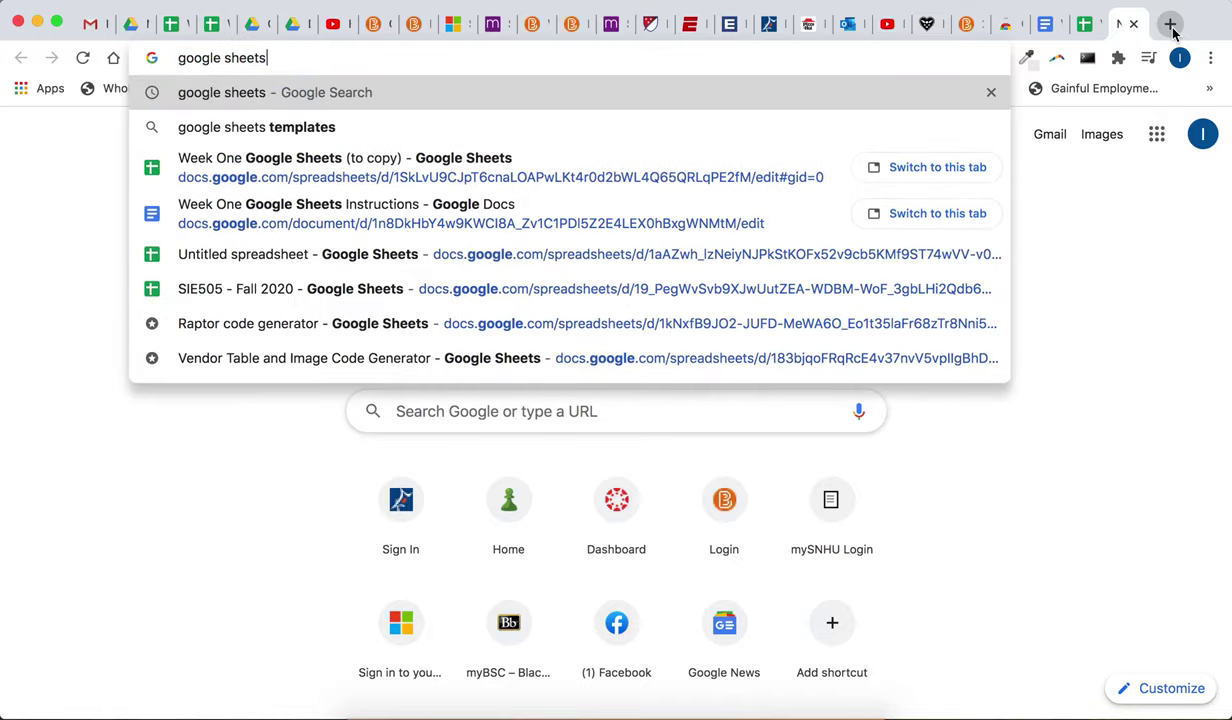
key(Return)
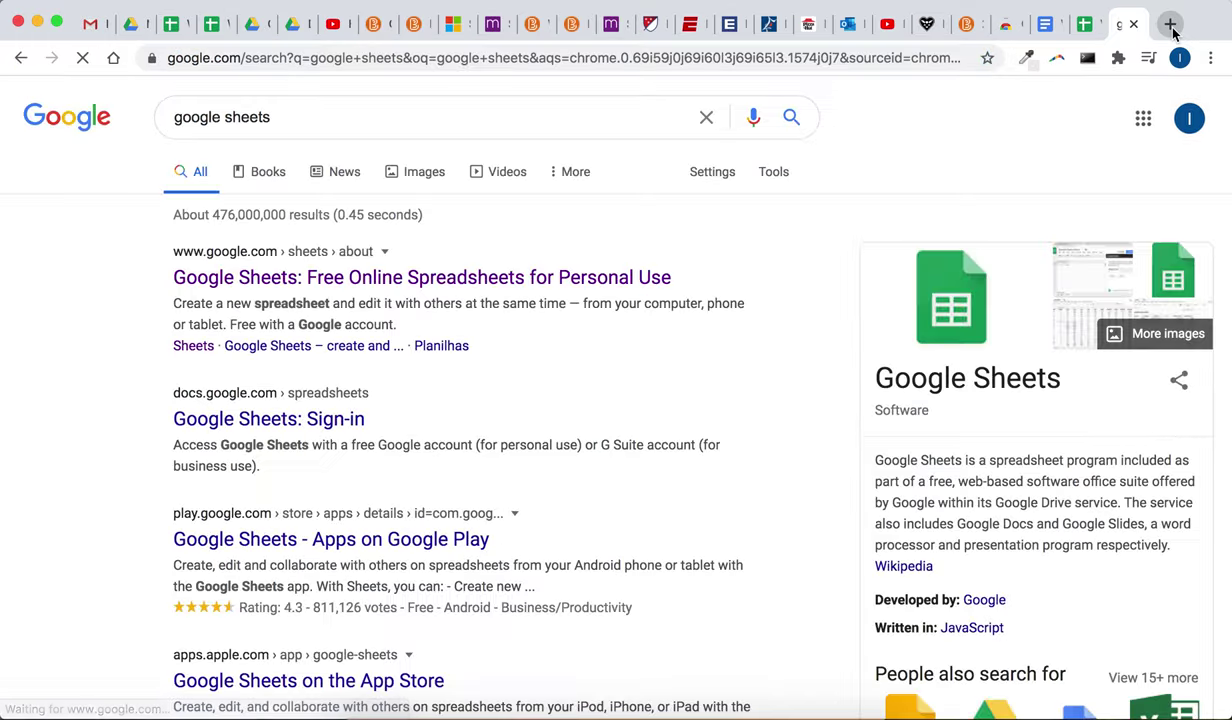
click(572, 290)
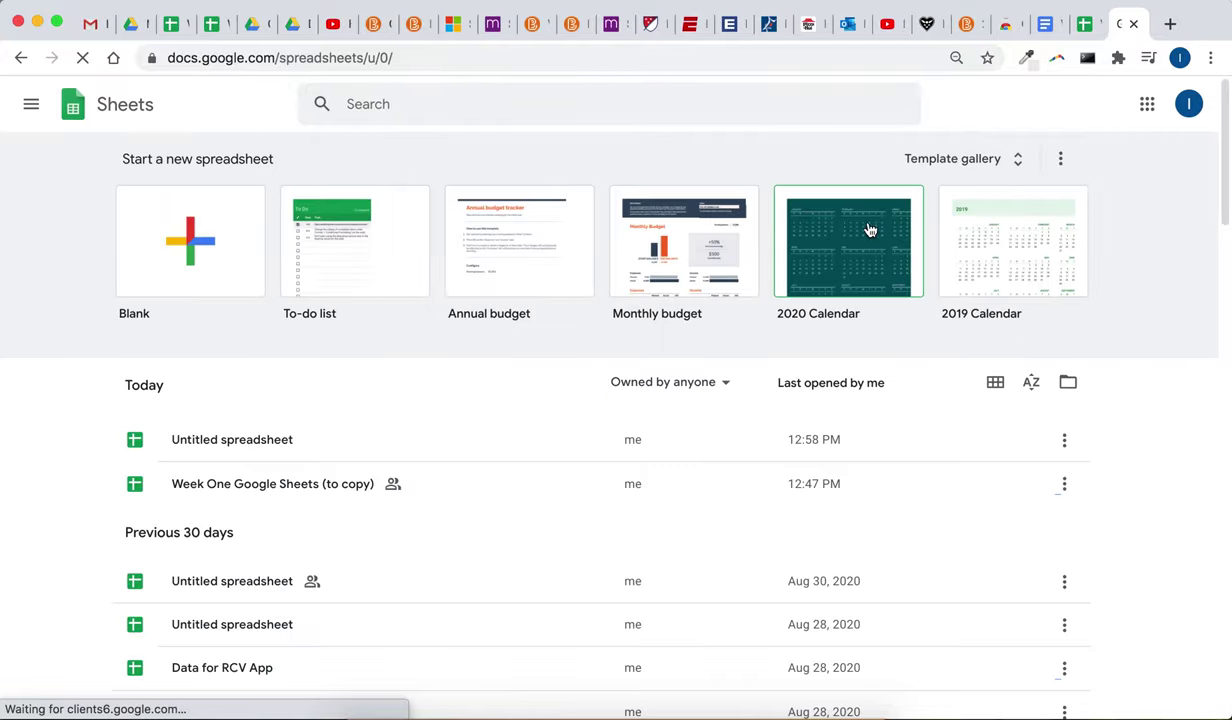
click(171, 273)
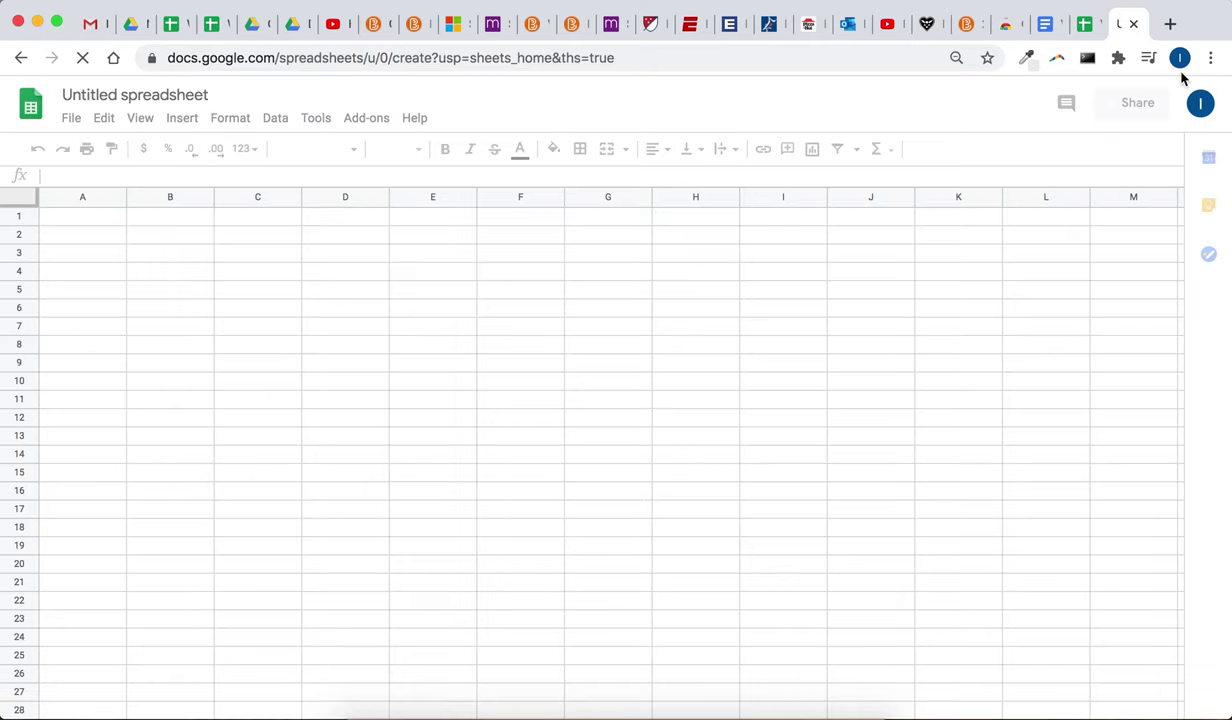
Copy the range A1:B514 from the "Week One Google Sheets (to copy)" spreadsheet and paste it at A1 in the new blank spreadsheet
click(1084, 24)
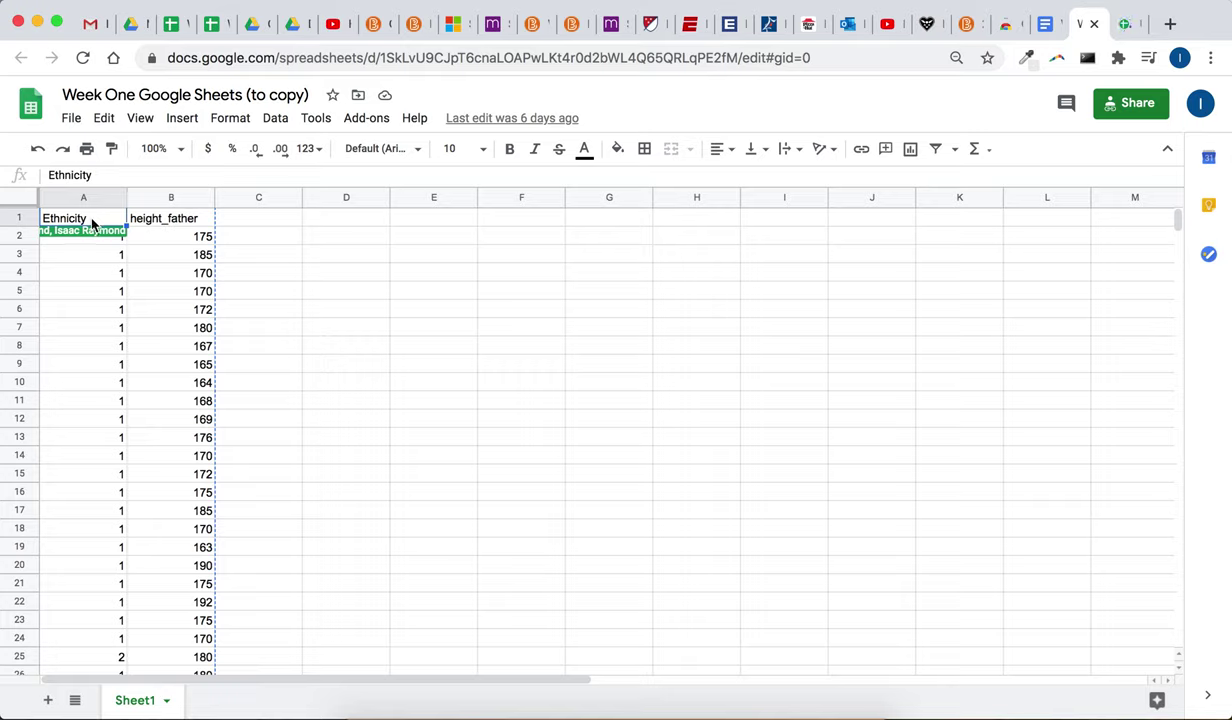
scroll(160, 305, down, 3)
scroll(160, 305, down, 10)
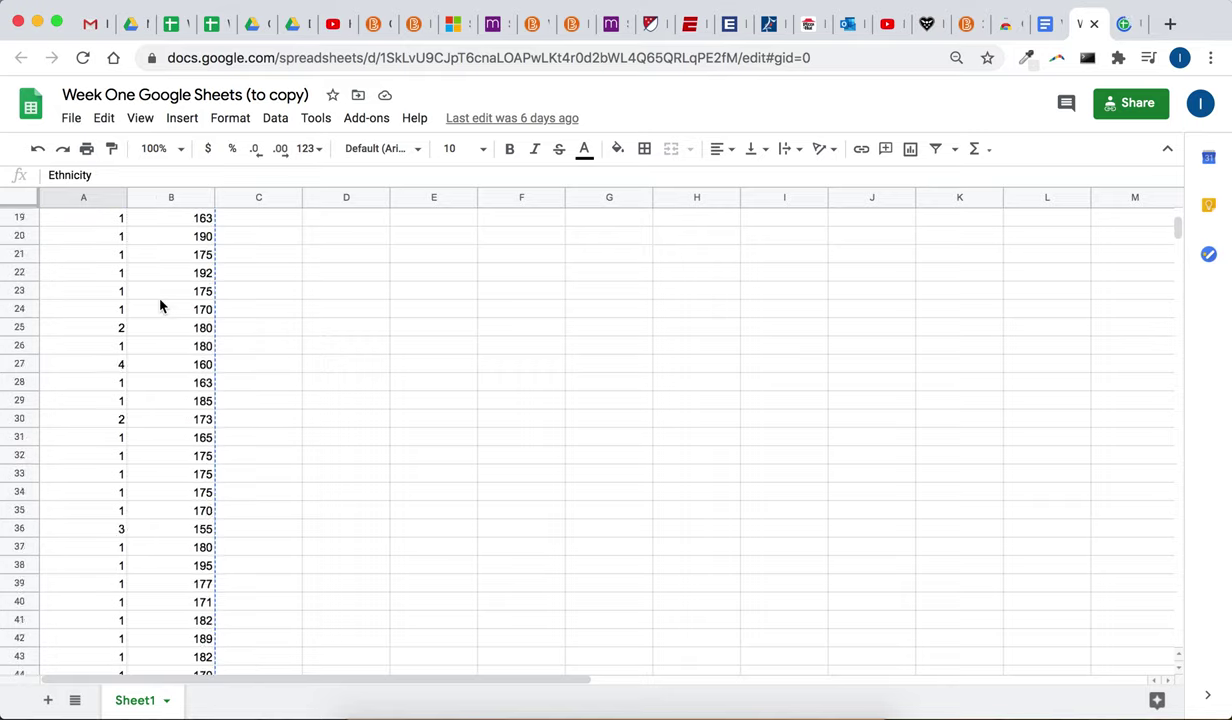
scroll(160, 305, up, 15)
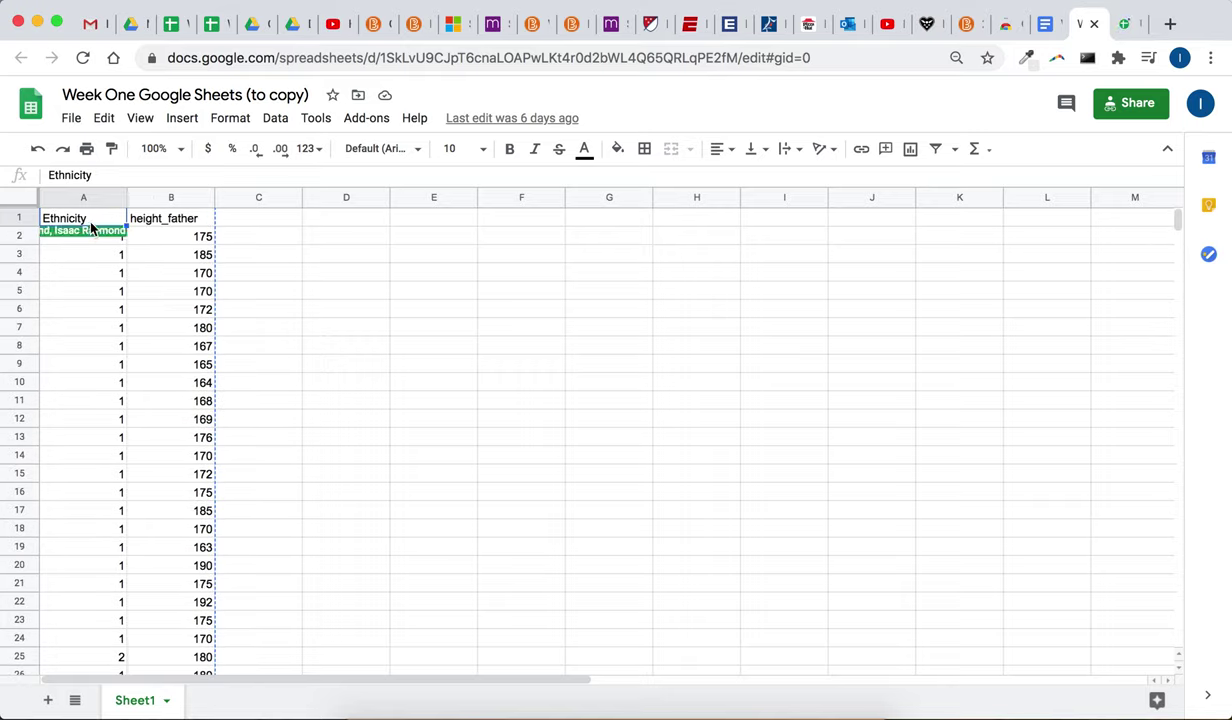
scroll(146, 407, down, 15)
scroll(146, 407, down, 20)
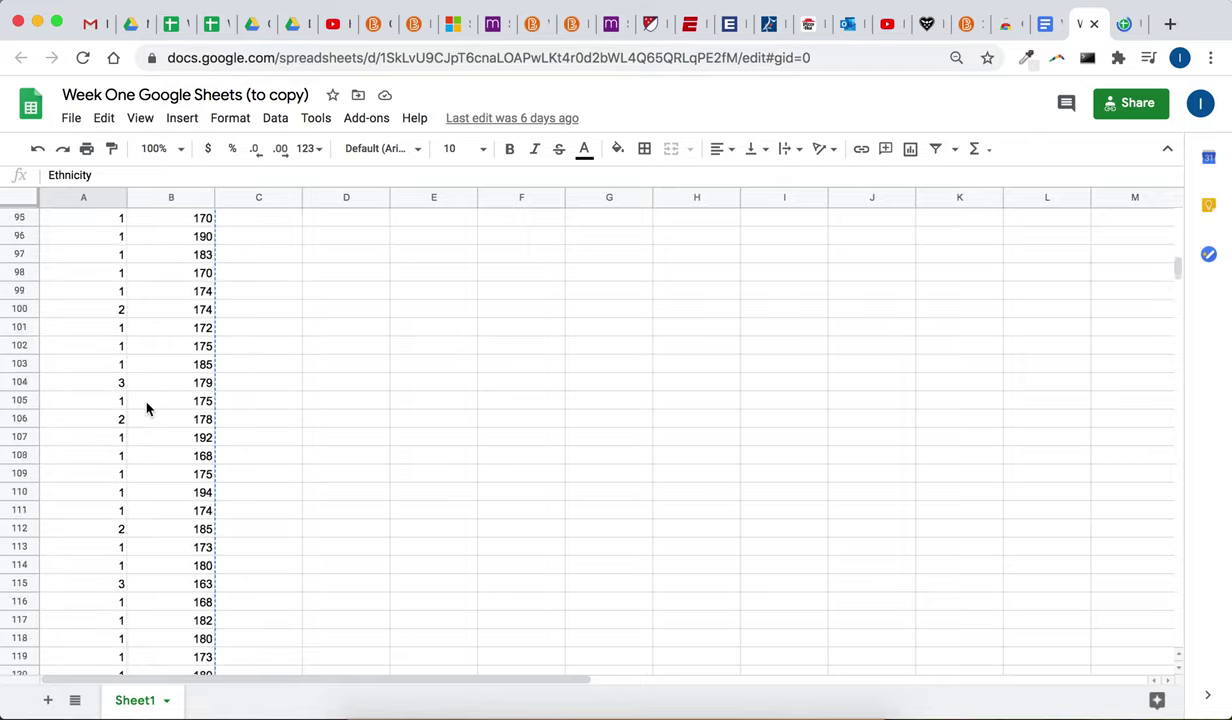
scroll(146, 407, down, 20)
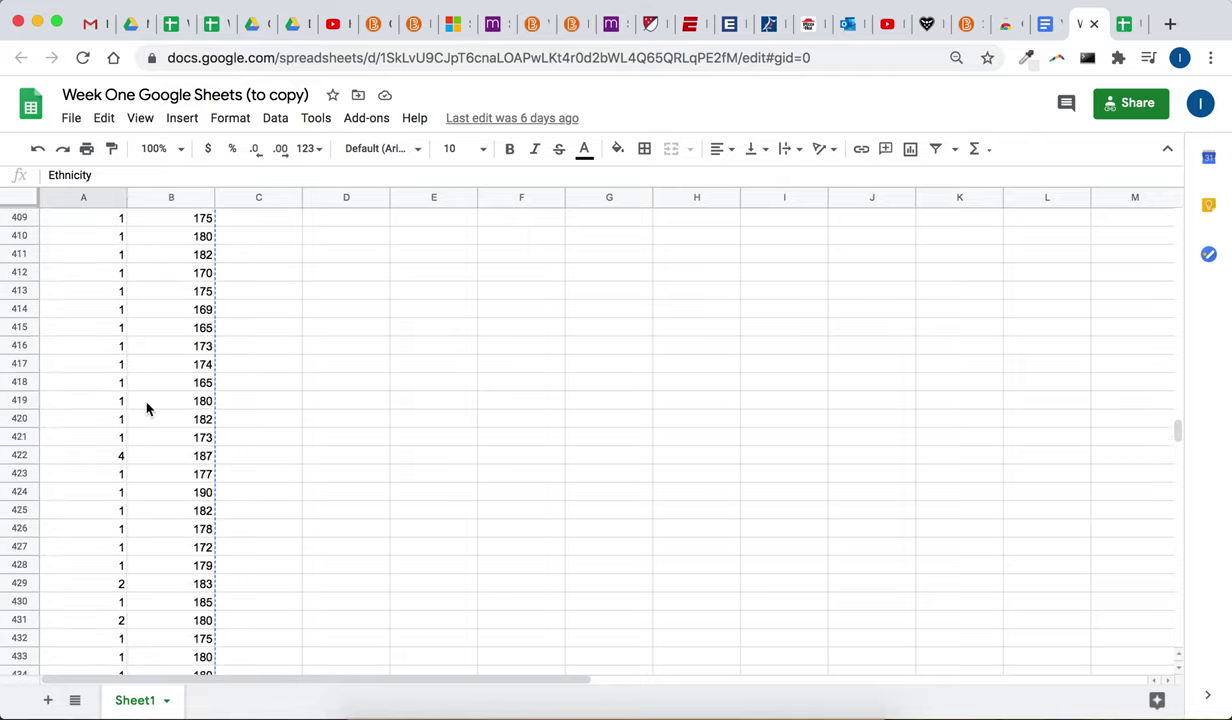
scroll(146, 407, up, 13)
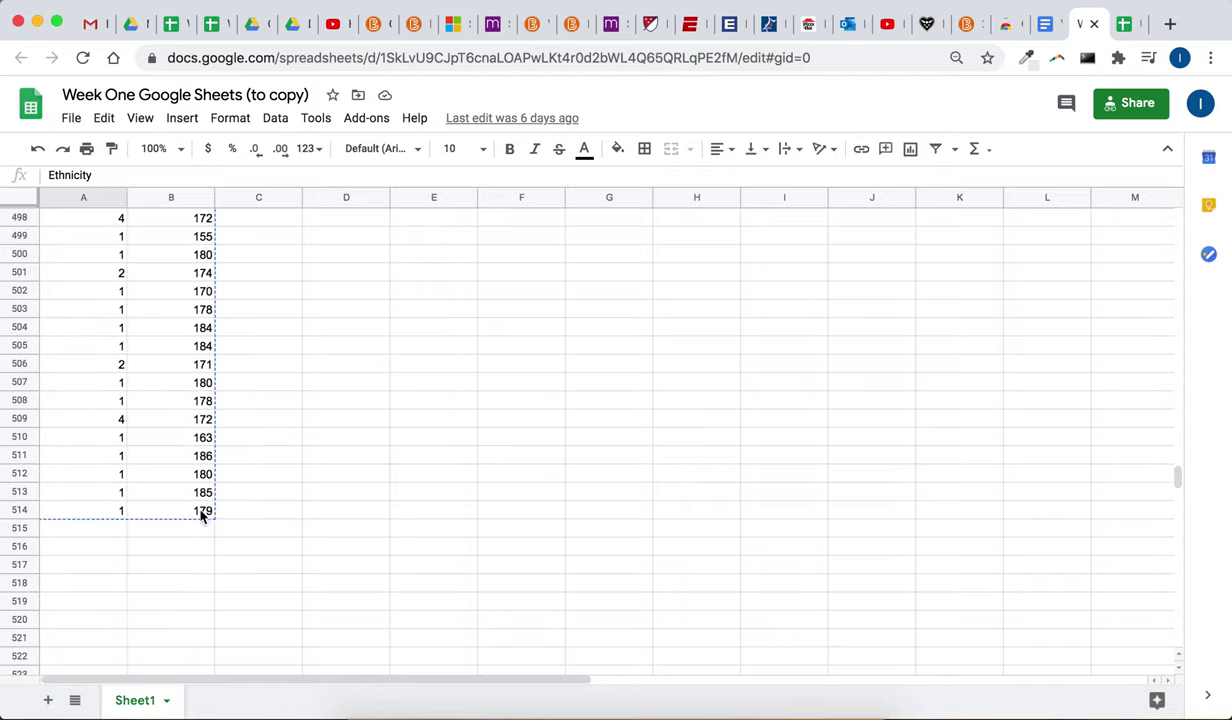
shift+click(201, 512)
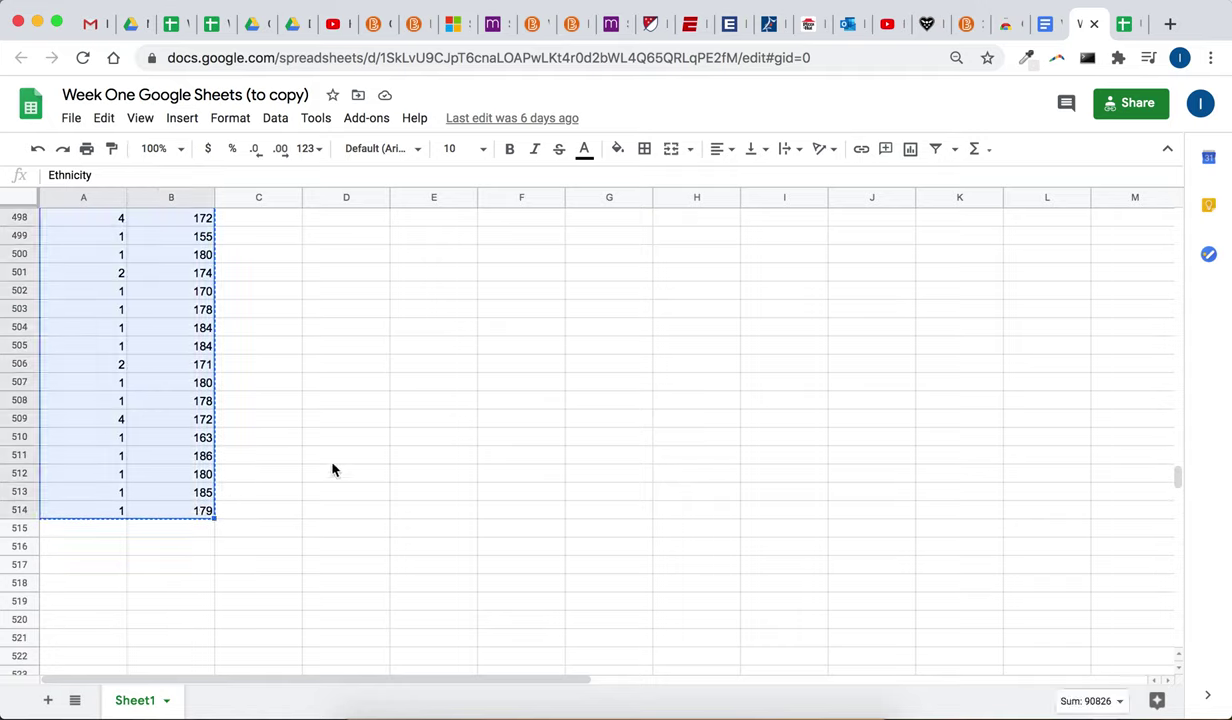
scroll(333, 470, up, 20)
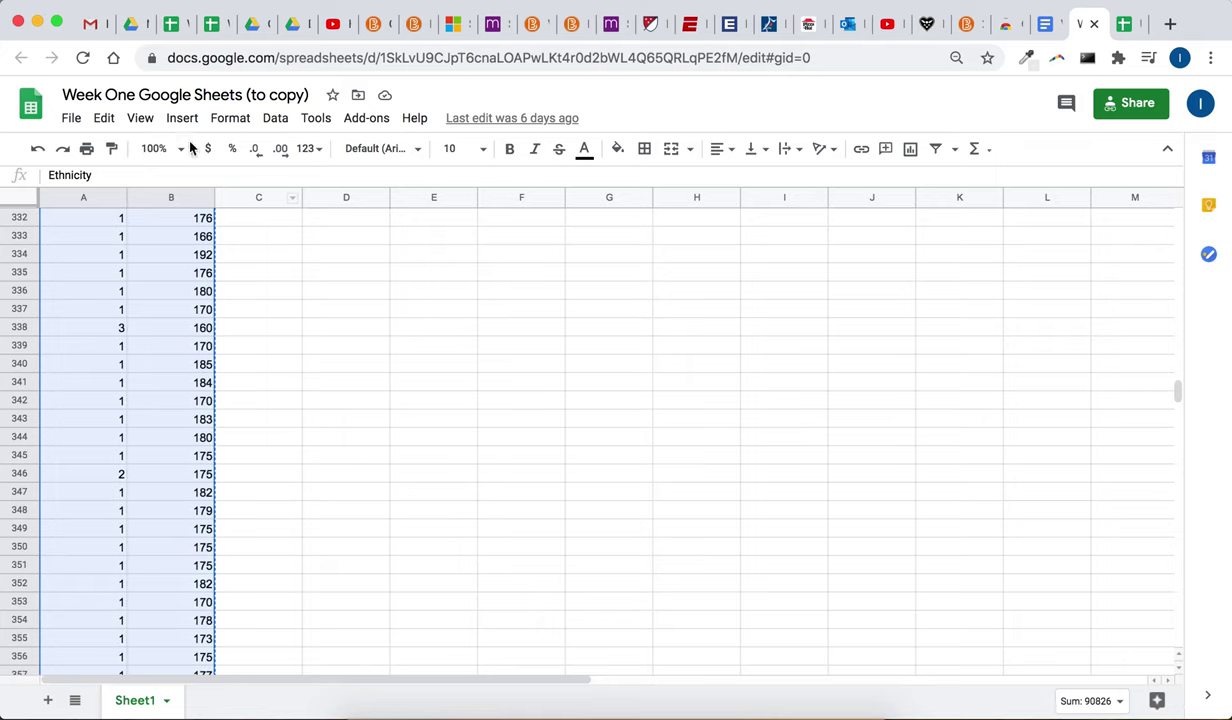
click(103, 119)
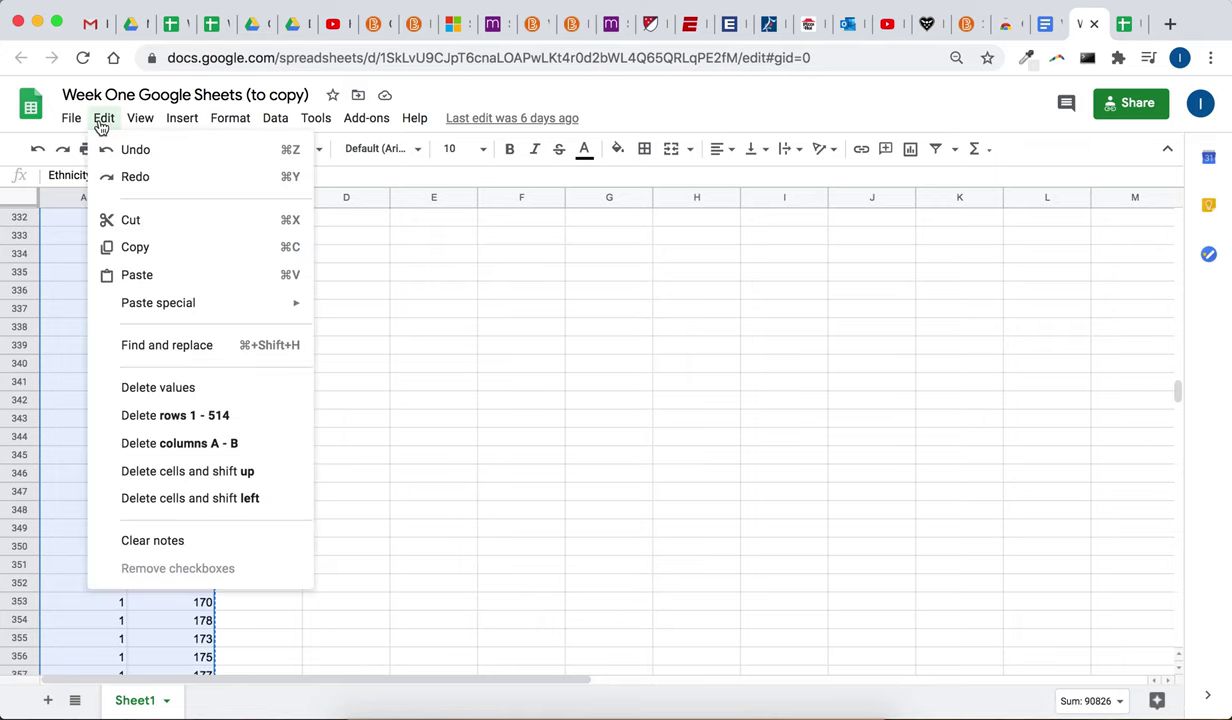
click(132, 245)
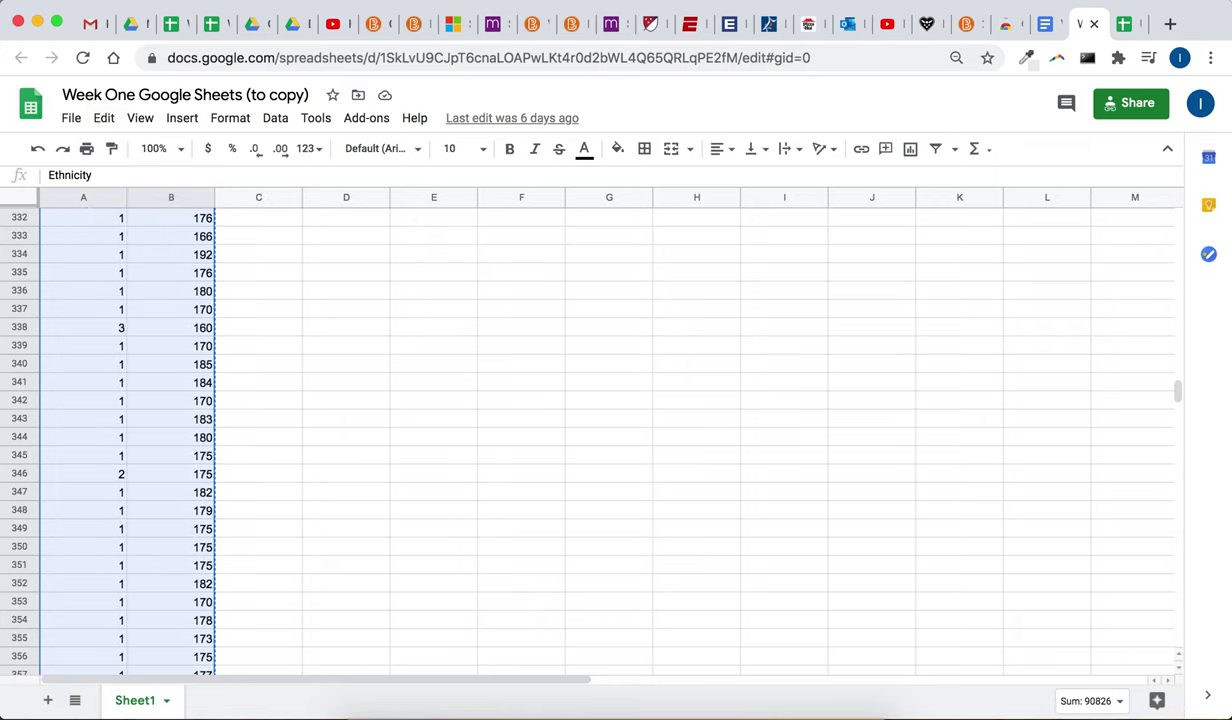
click(1126, 23)
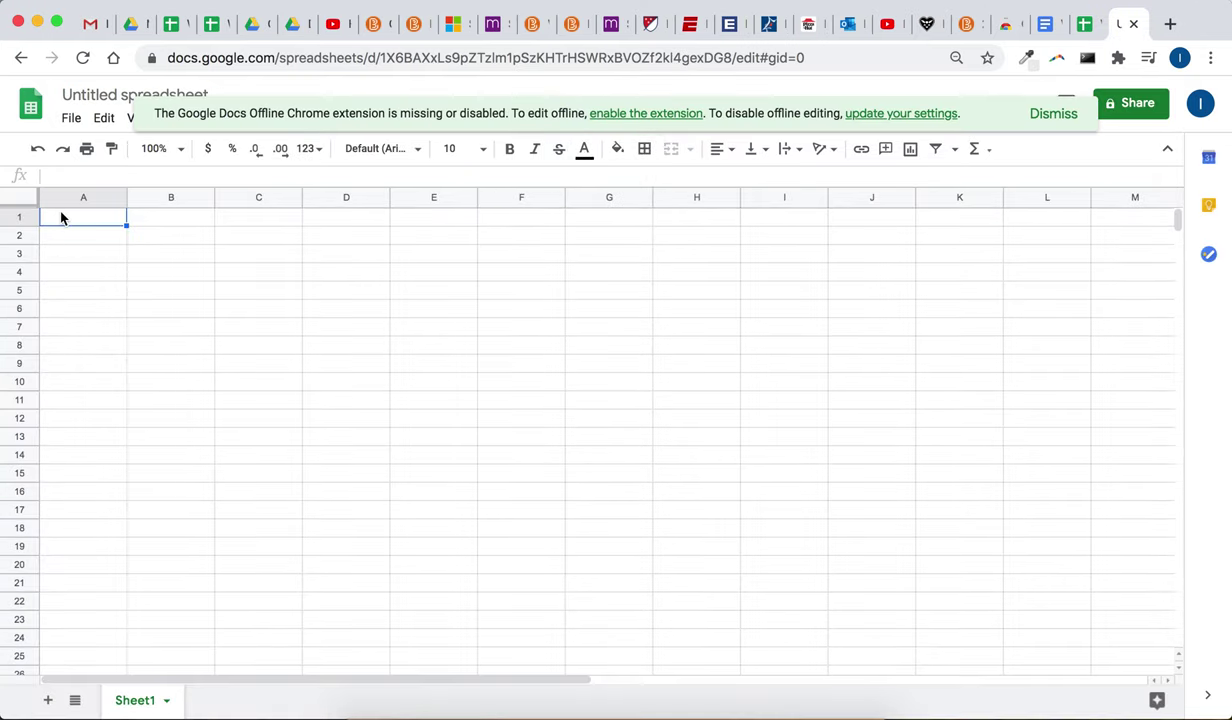
key(ctrl+v)
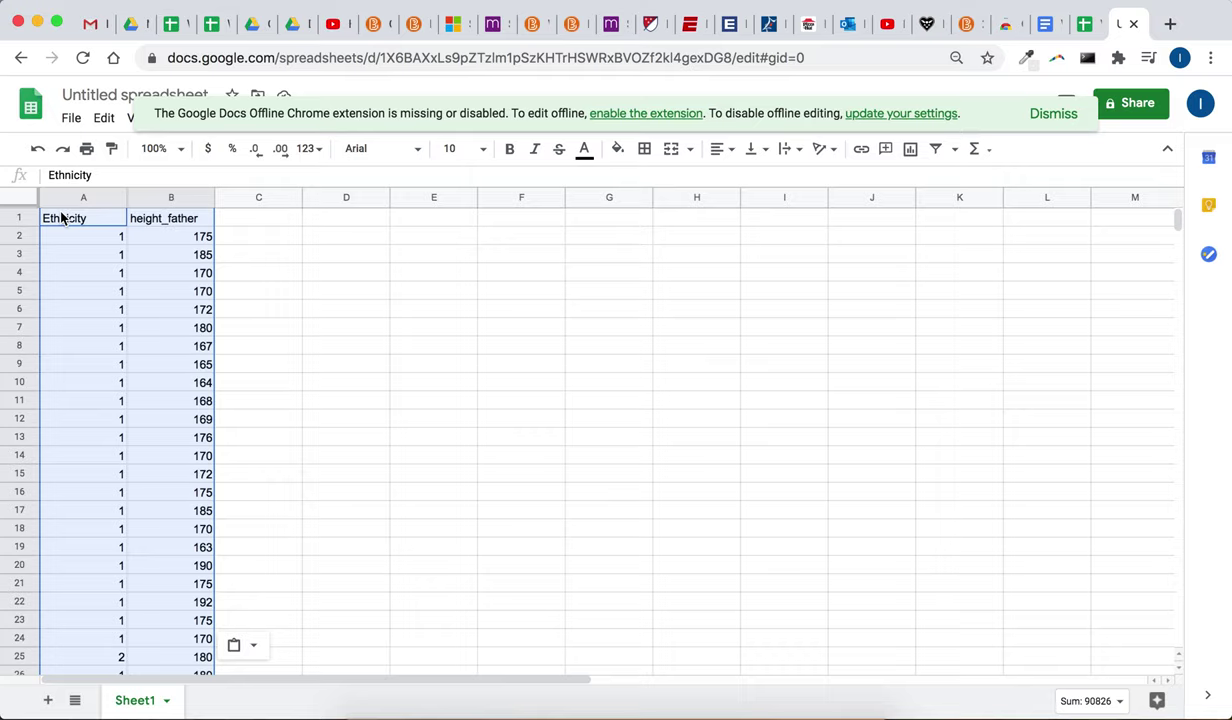
Consult the simple random sample section of "Week One Google Sheets Instructions" and enter =rand() in cell C2 of the untitled spreadsheet
click(1043, 25)
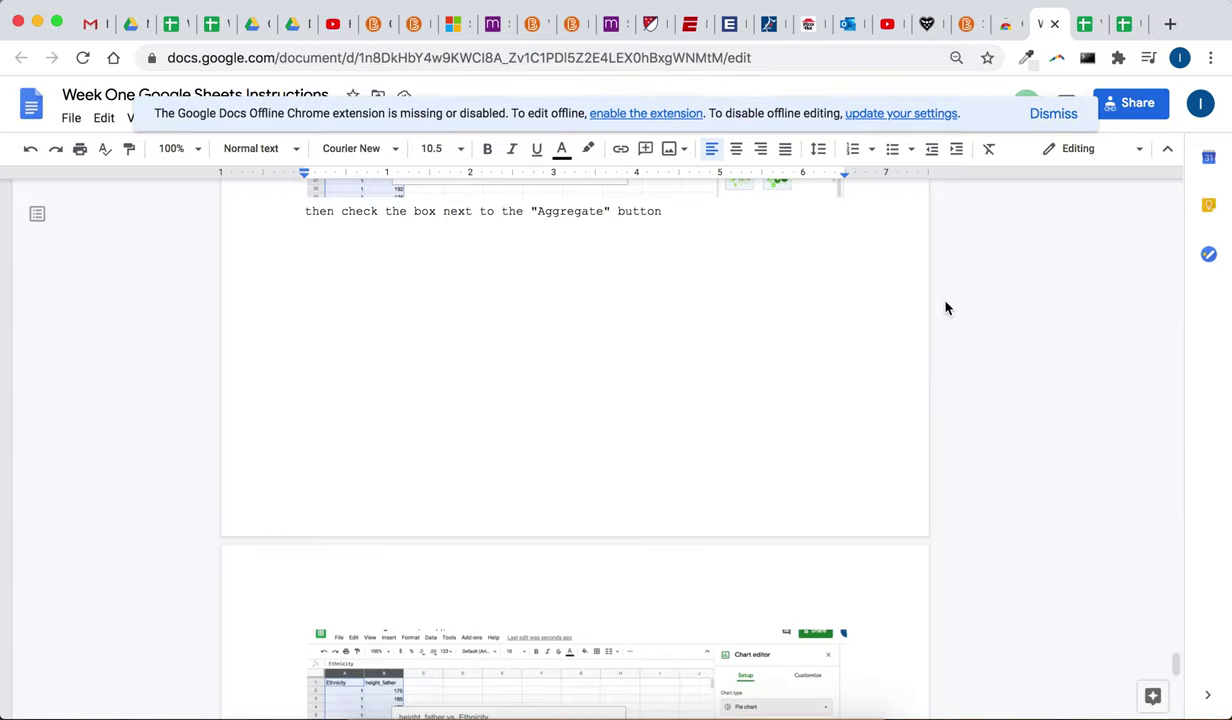
scroll(946, 308, down, 15)
scroll(946, 308, up, 20)
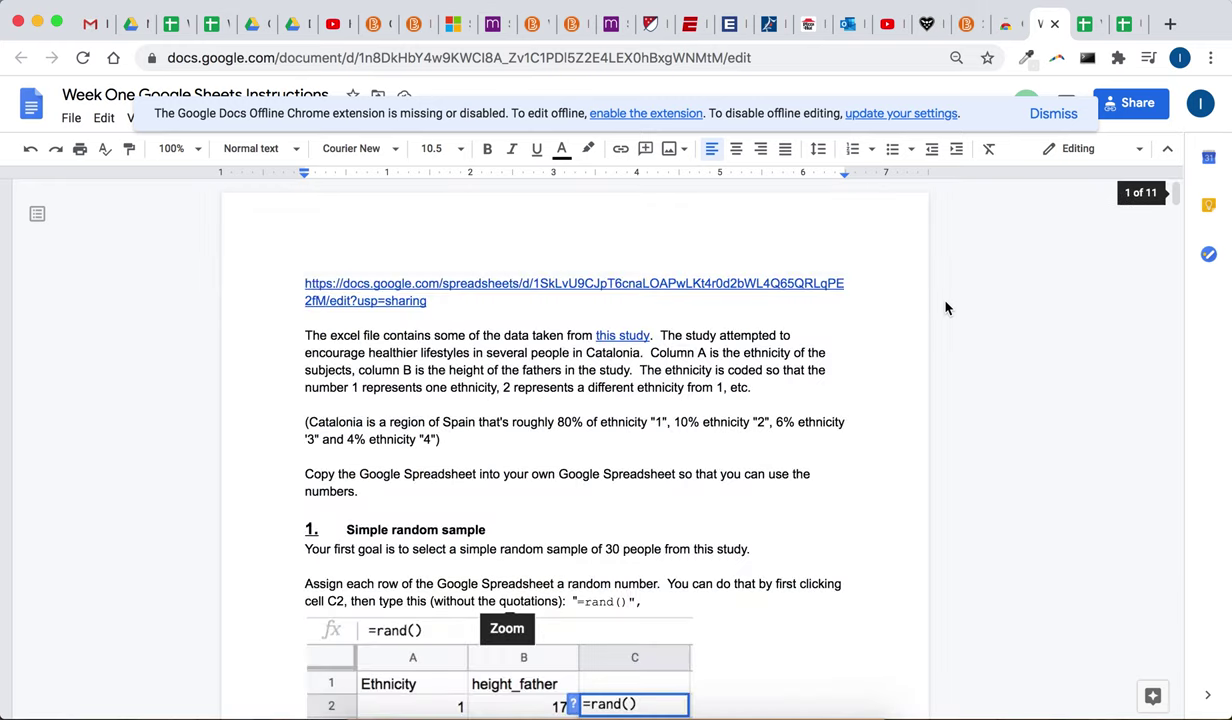
scroll(946, 308, down, 3)
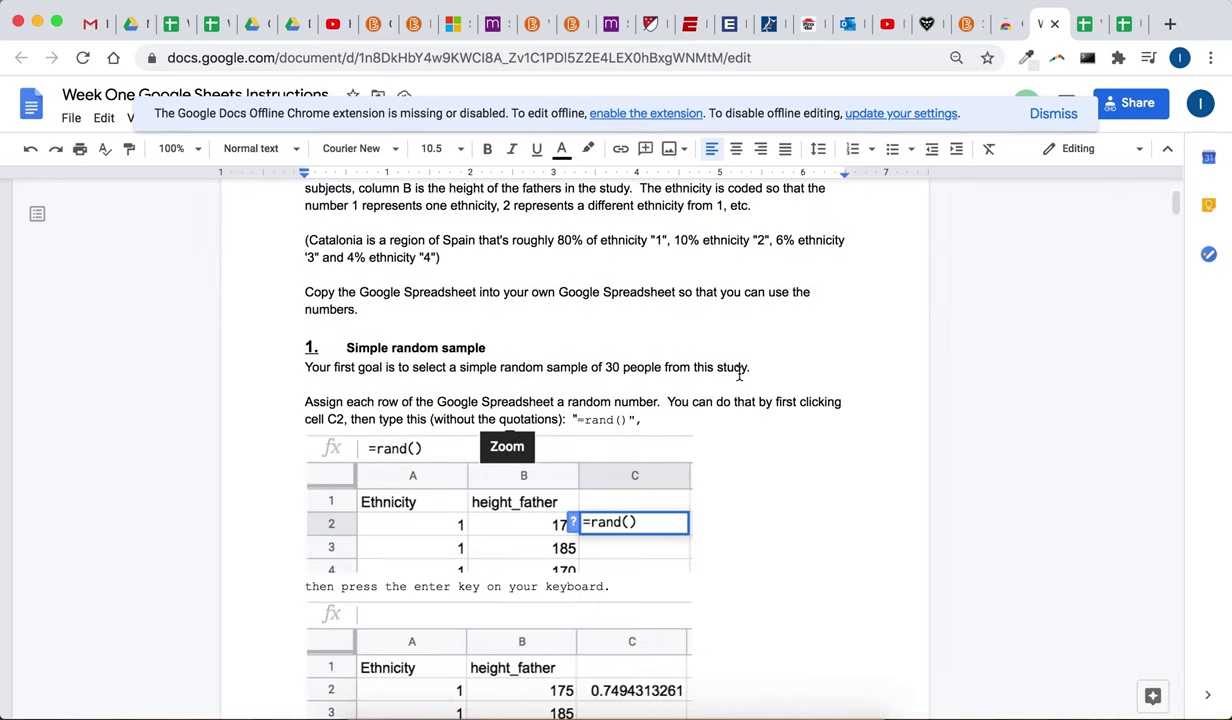
click(1116, 24)
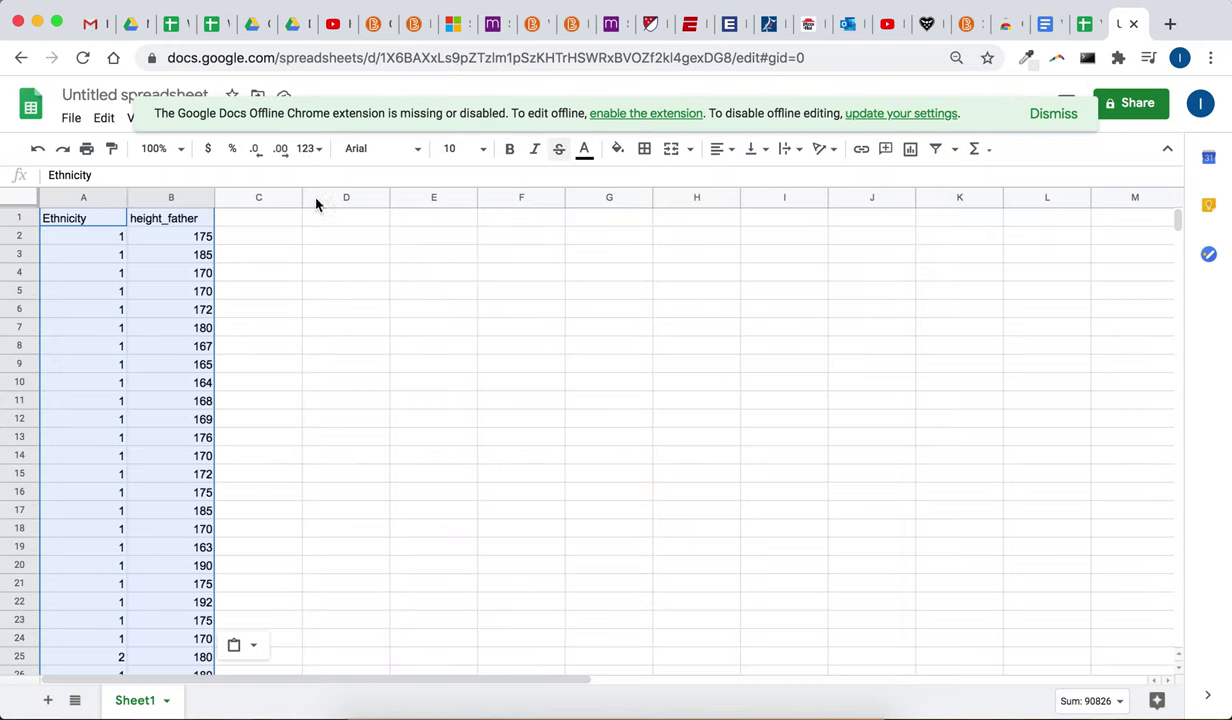
click(284, 240)
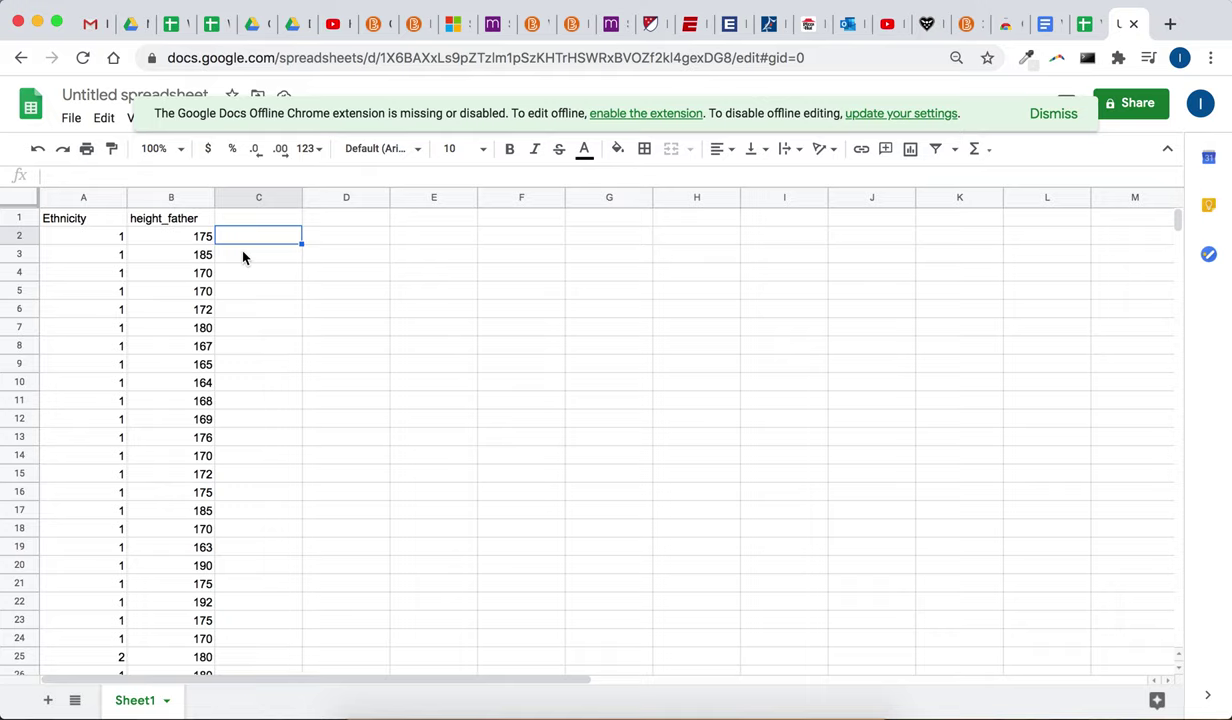
text(=rand())
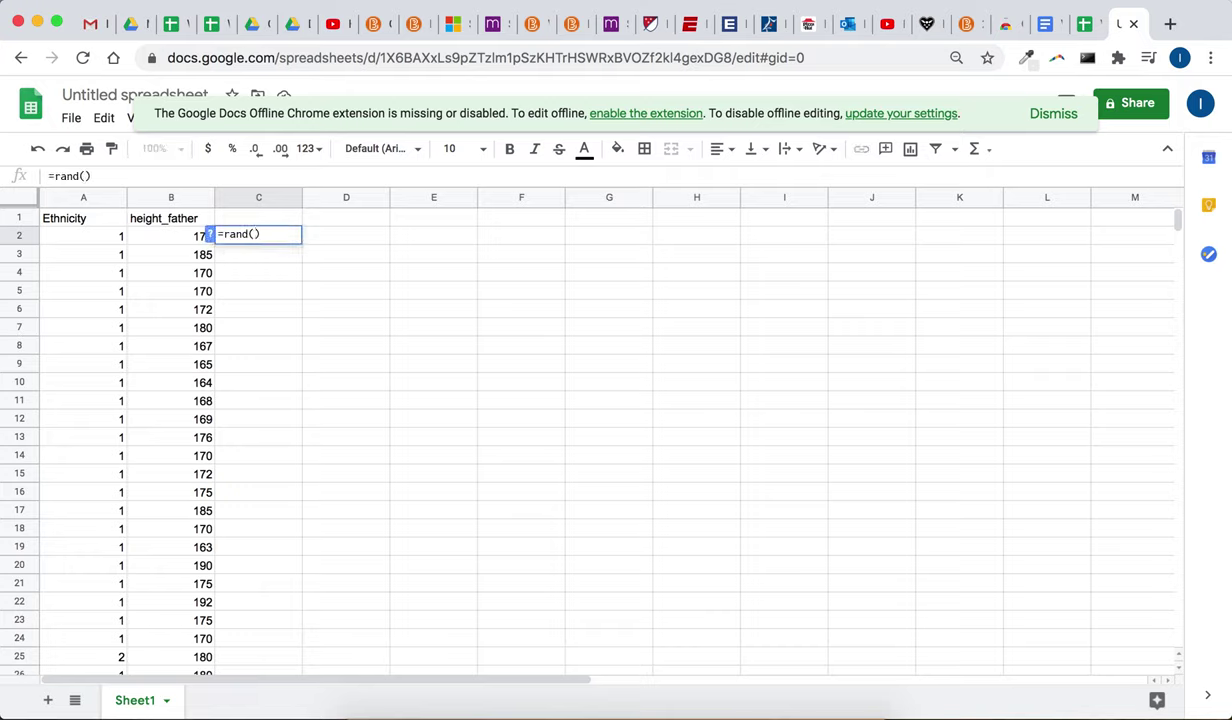
key(Return)
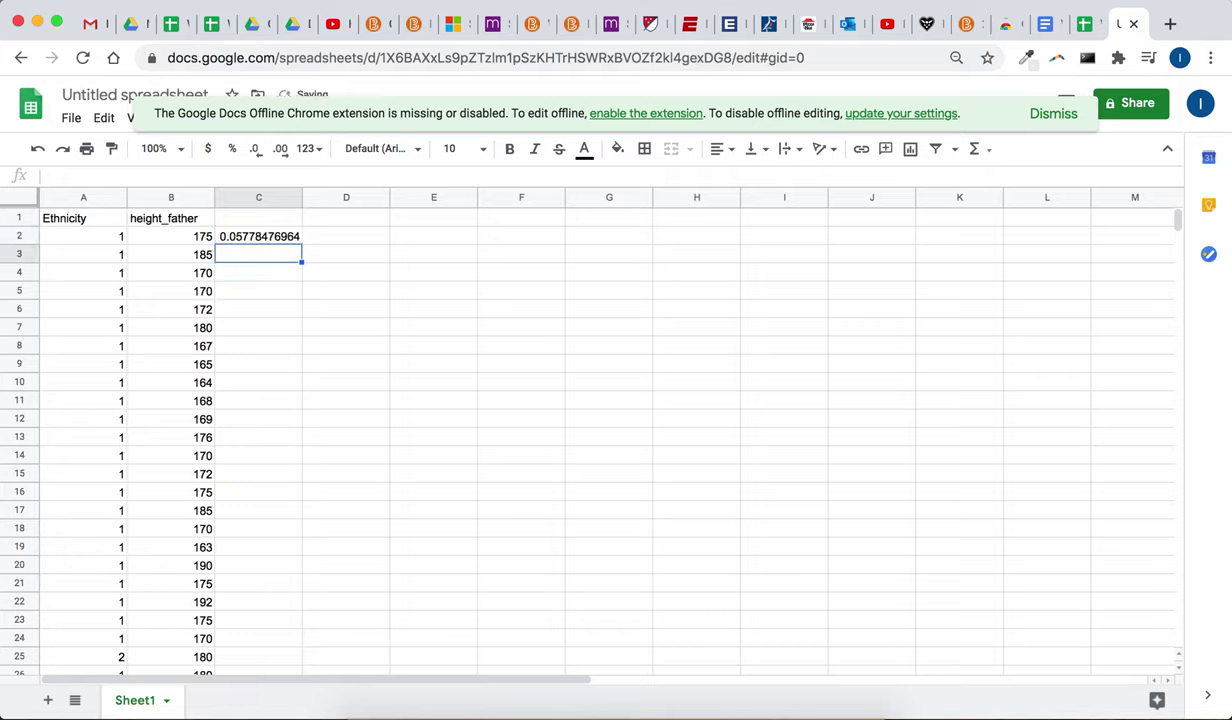
Enter the letter d in cells D4 to D8 to trigger recalculation of the random number, and clear those cells
click(372, 270)
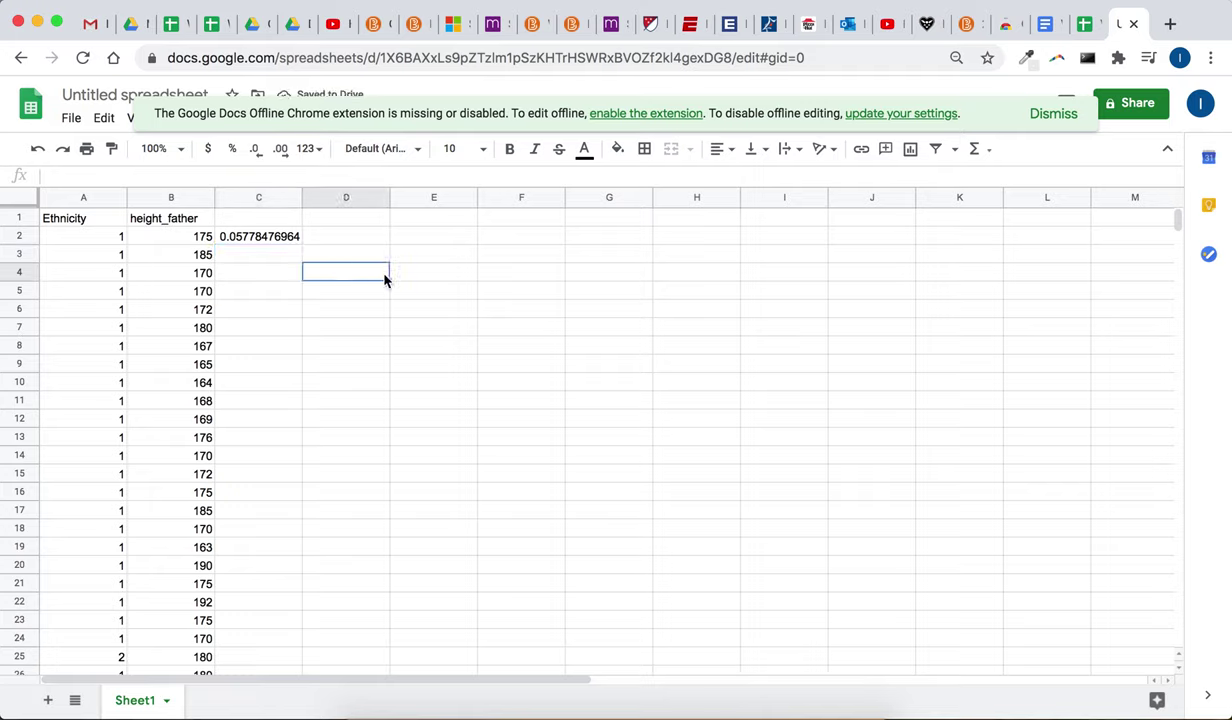
text(d)
key(Return)
text(d)
key(Return)
text(d)
key(Return)
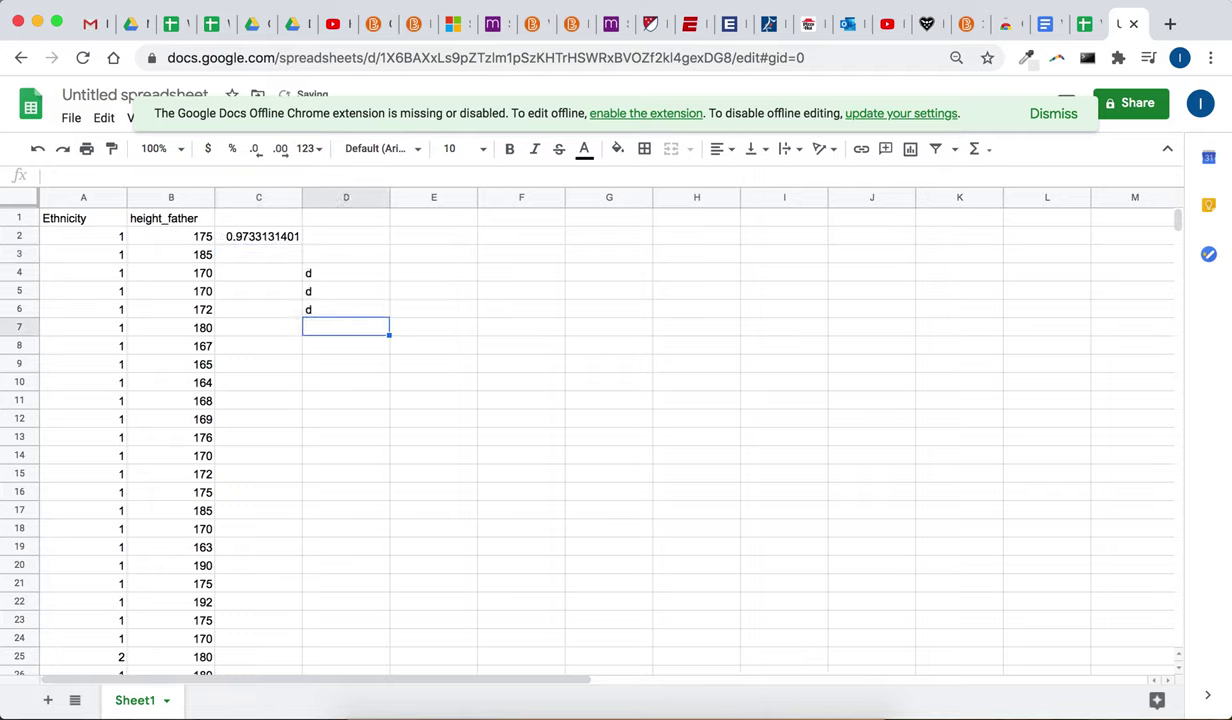
text(d)
key(Return)
text(d)
shift+click(350, 272)
key(Delete)
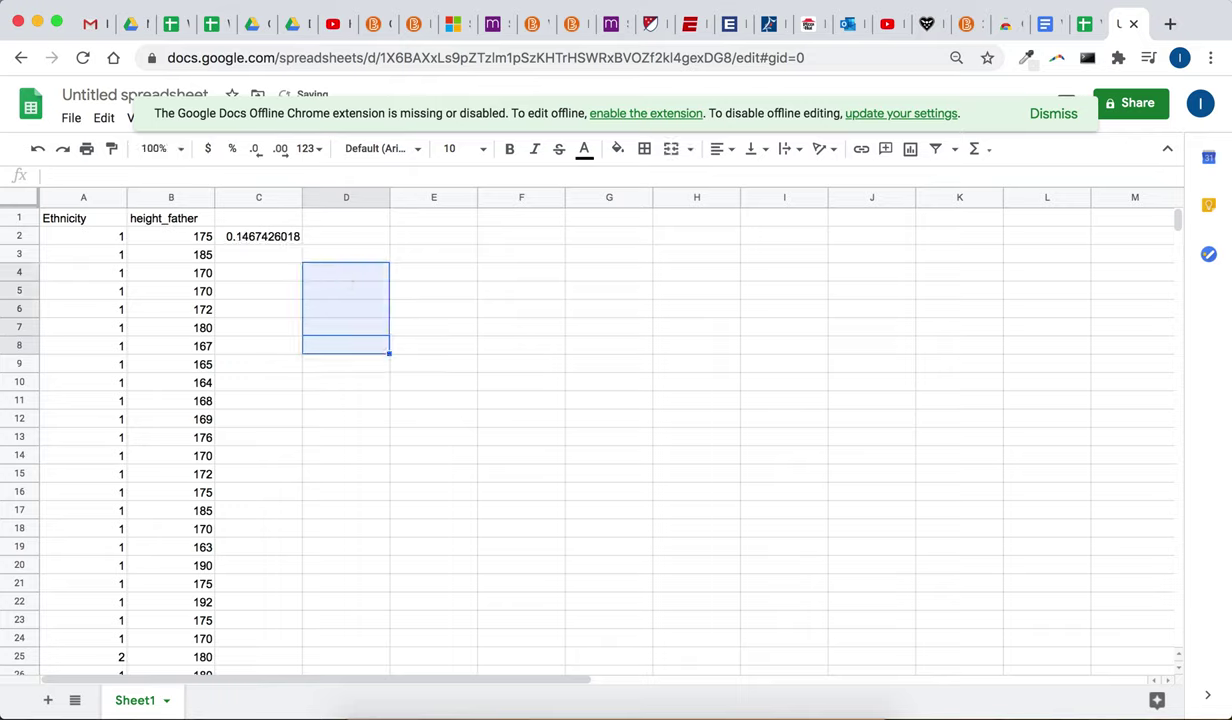
Fill the =rand() formula from C2 down column C alongside all the data rows
click(286, 242)
drag(300, 243, 252, 328)
scroll(260, 328, up, 20)
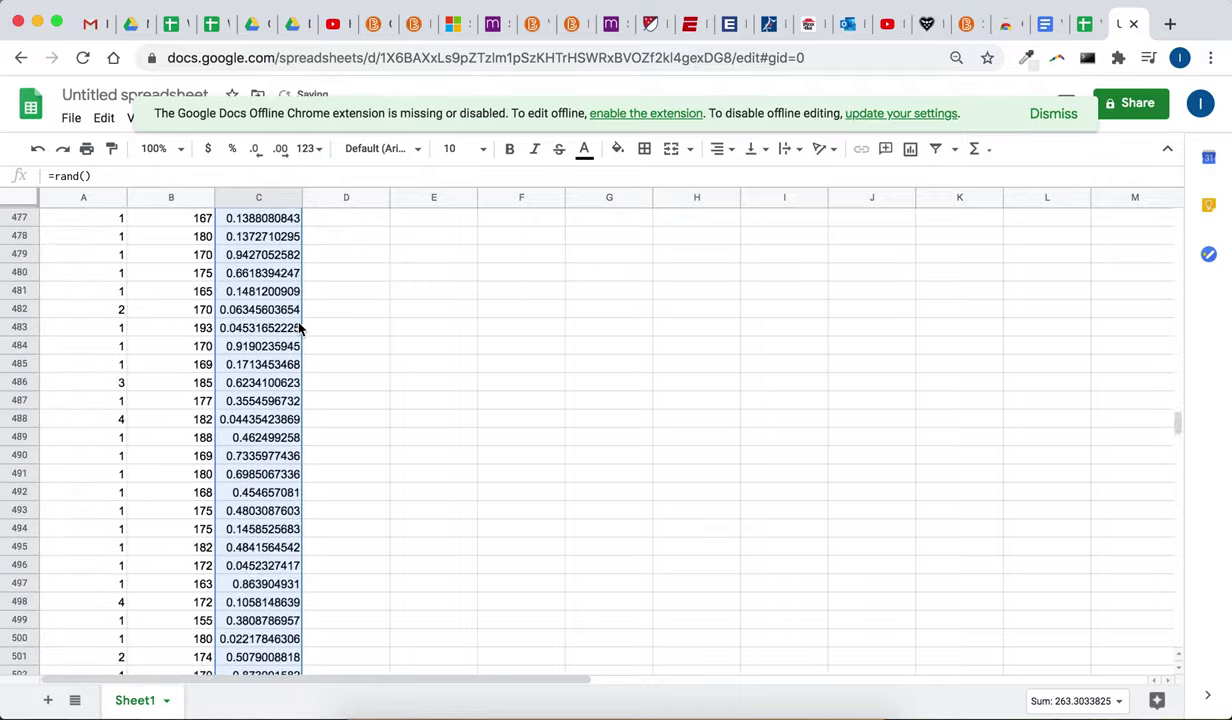
scroll(298, 328, up, 20)
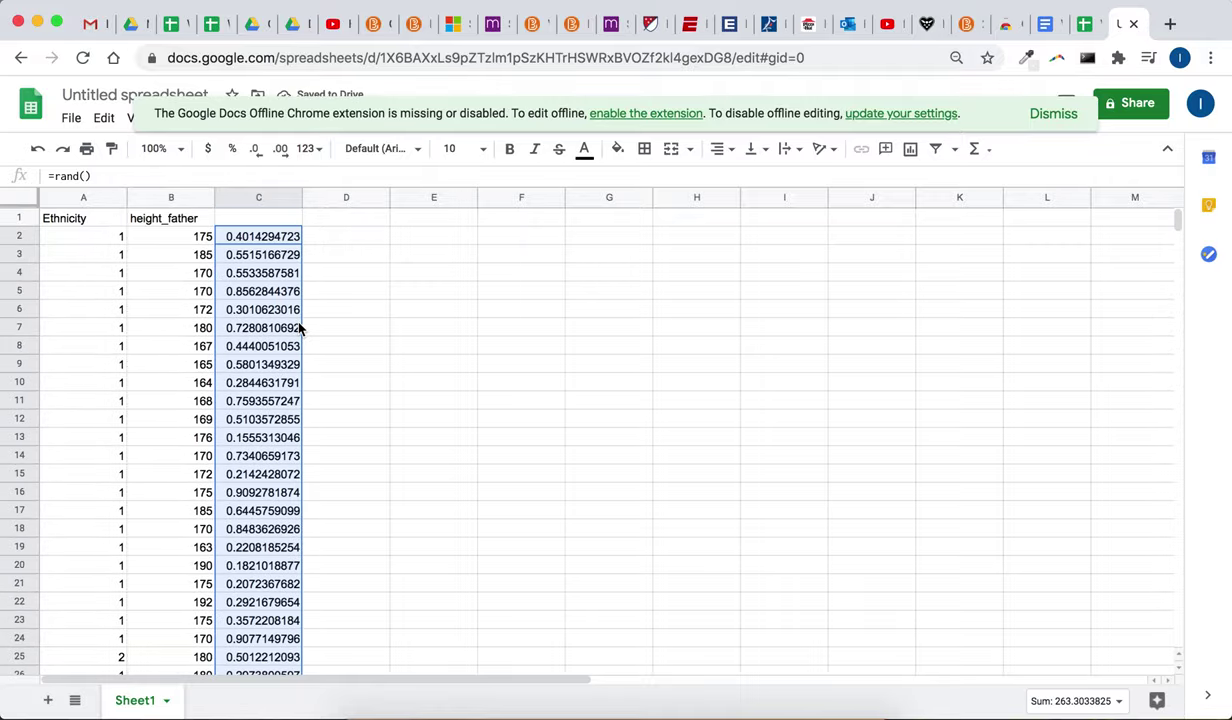
Copy column C and paste it over itself as values only, replacing the =rand() formulas with fixed numbers
click(258, 220)
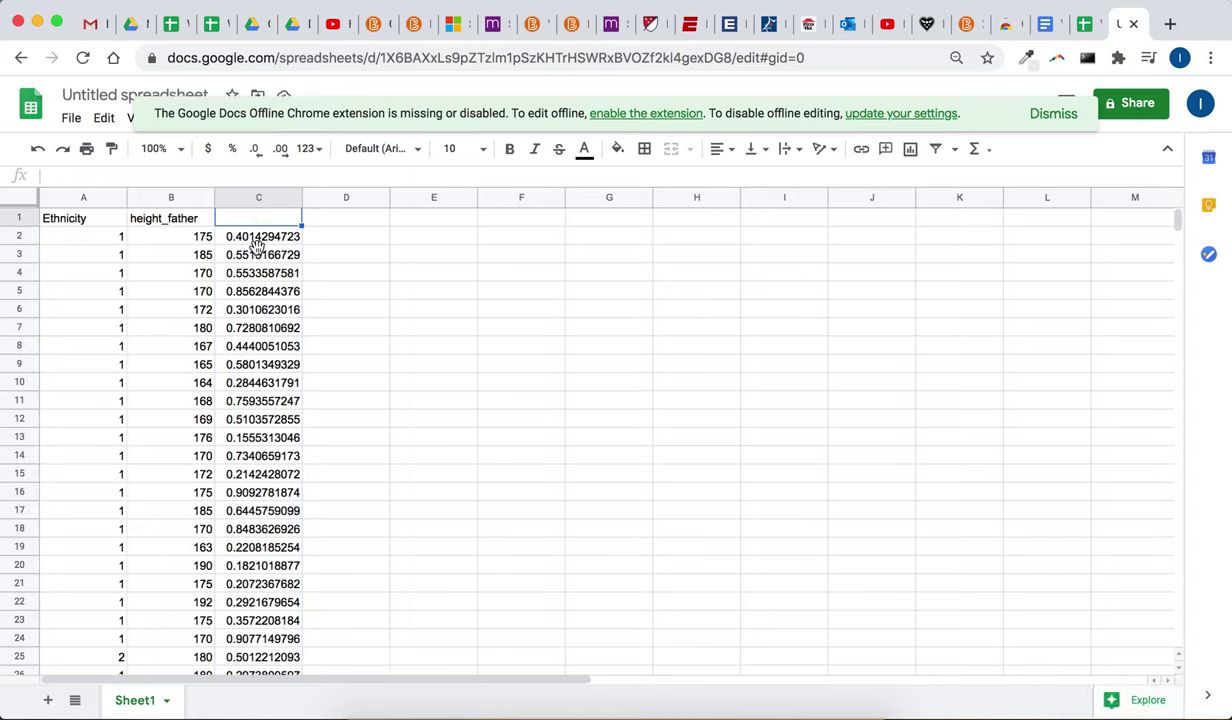
click(257, 247)
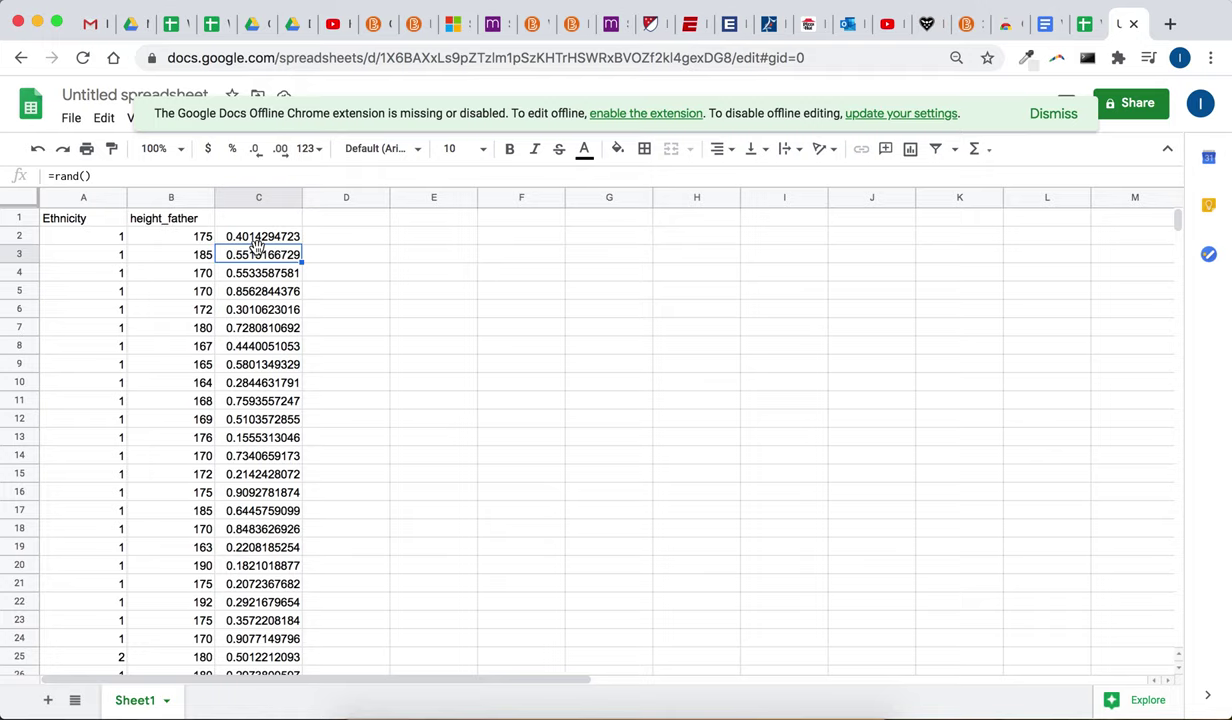
click(247, 237)
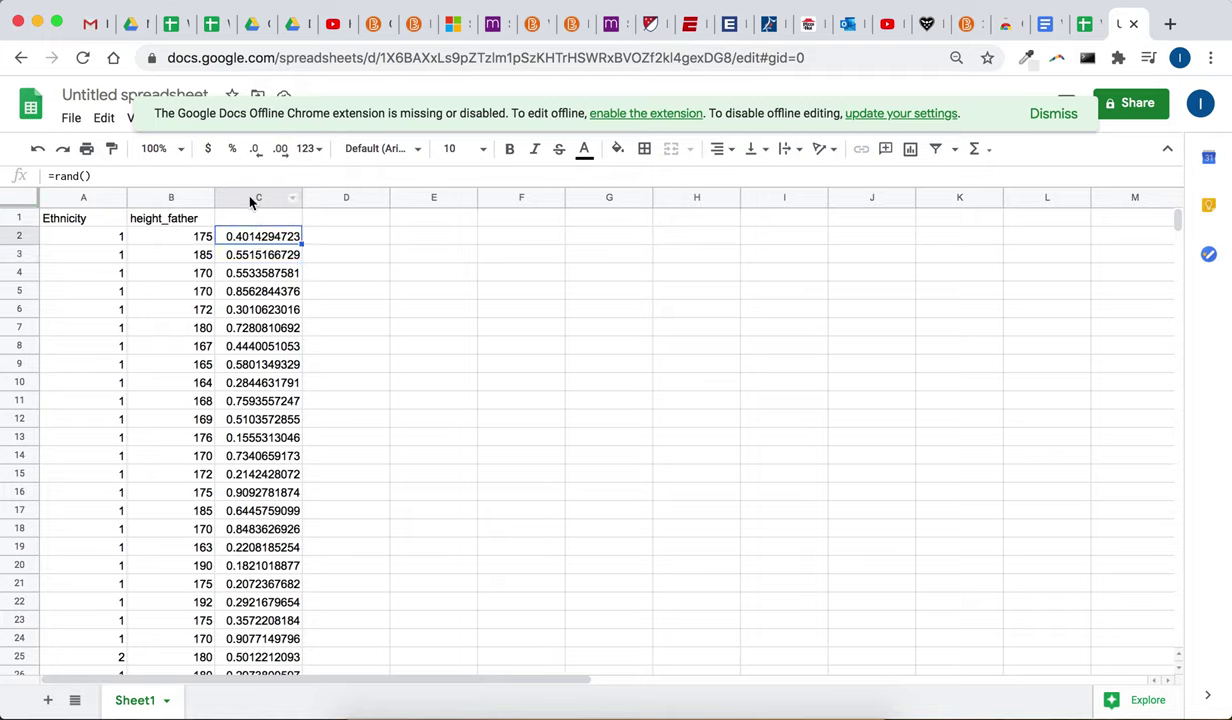
click(250, 197)
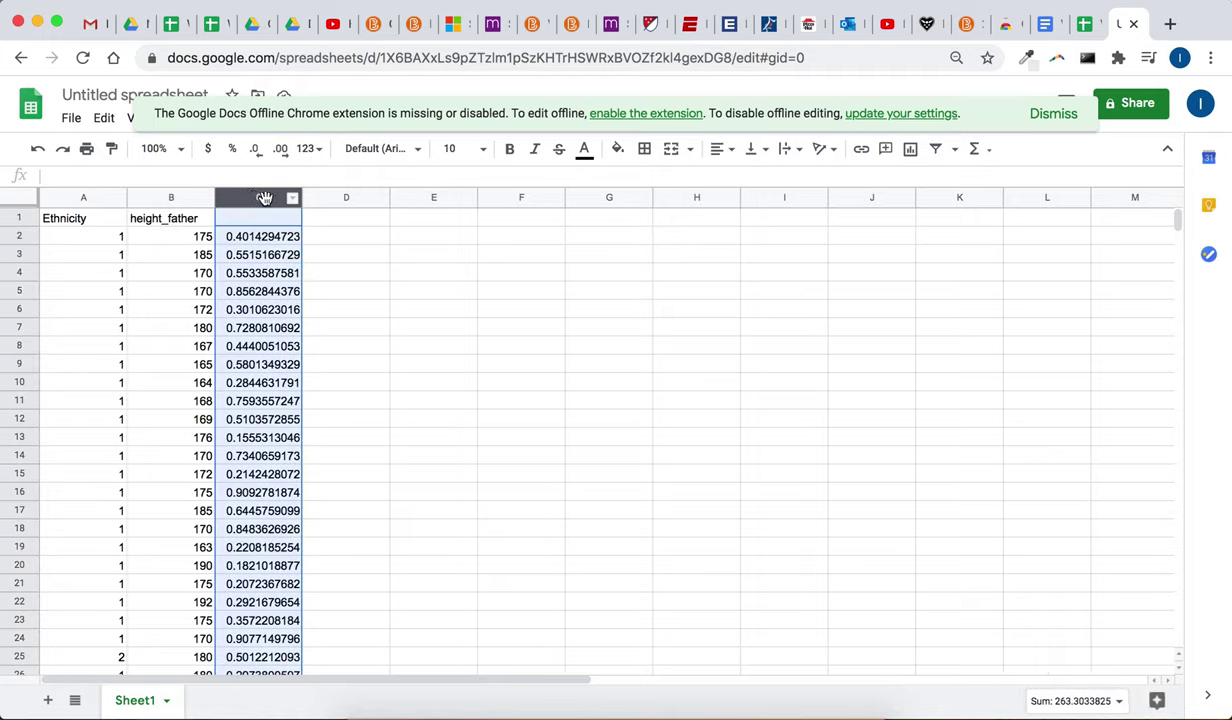
click(104, 119)
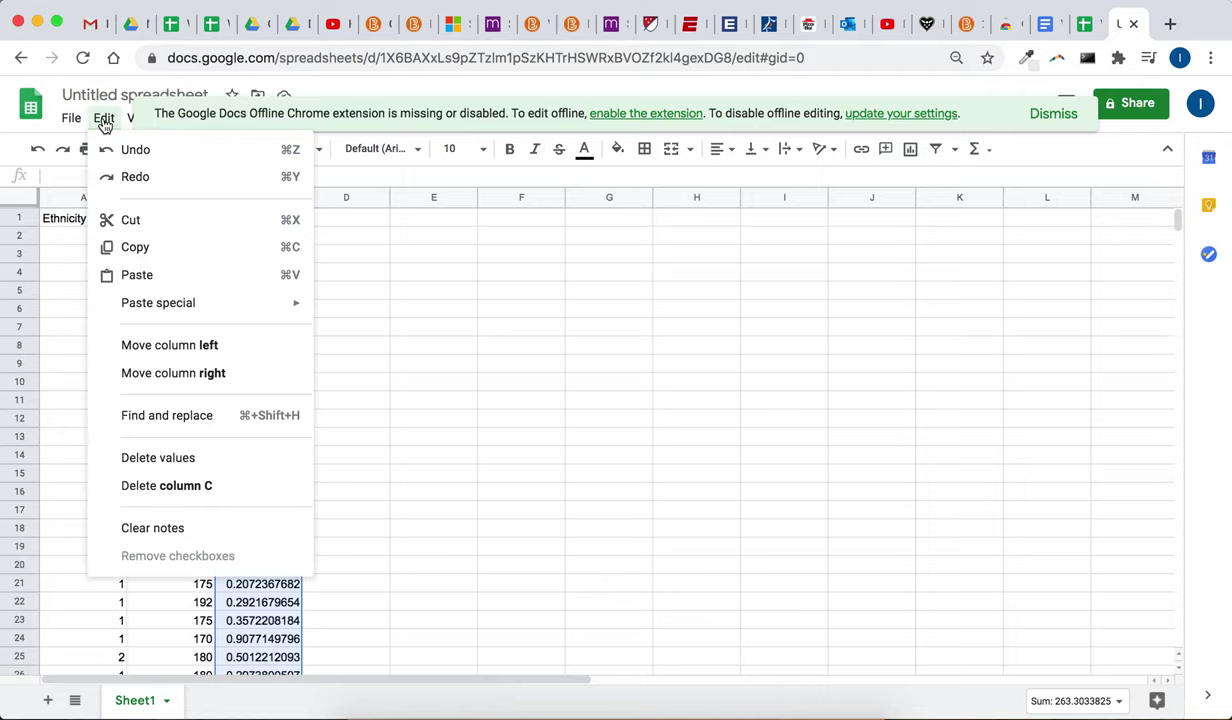
click(127, 246)
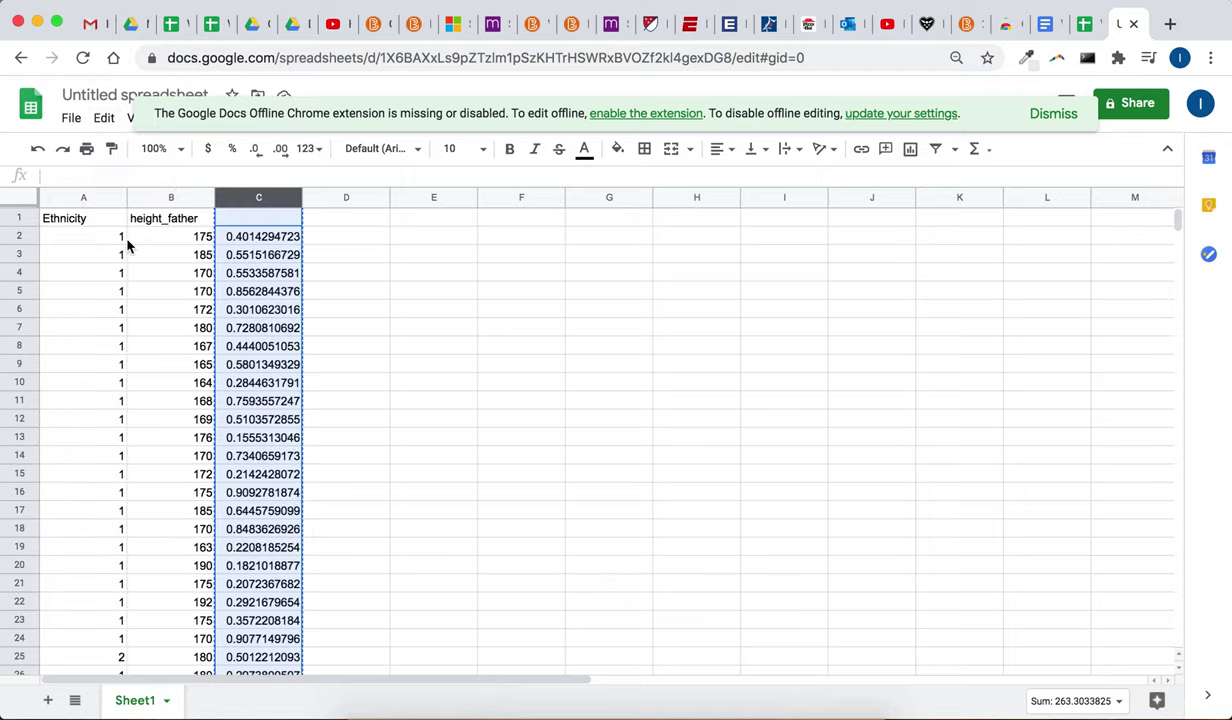
right_click(262, 200)
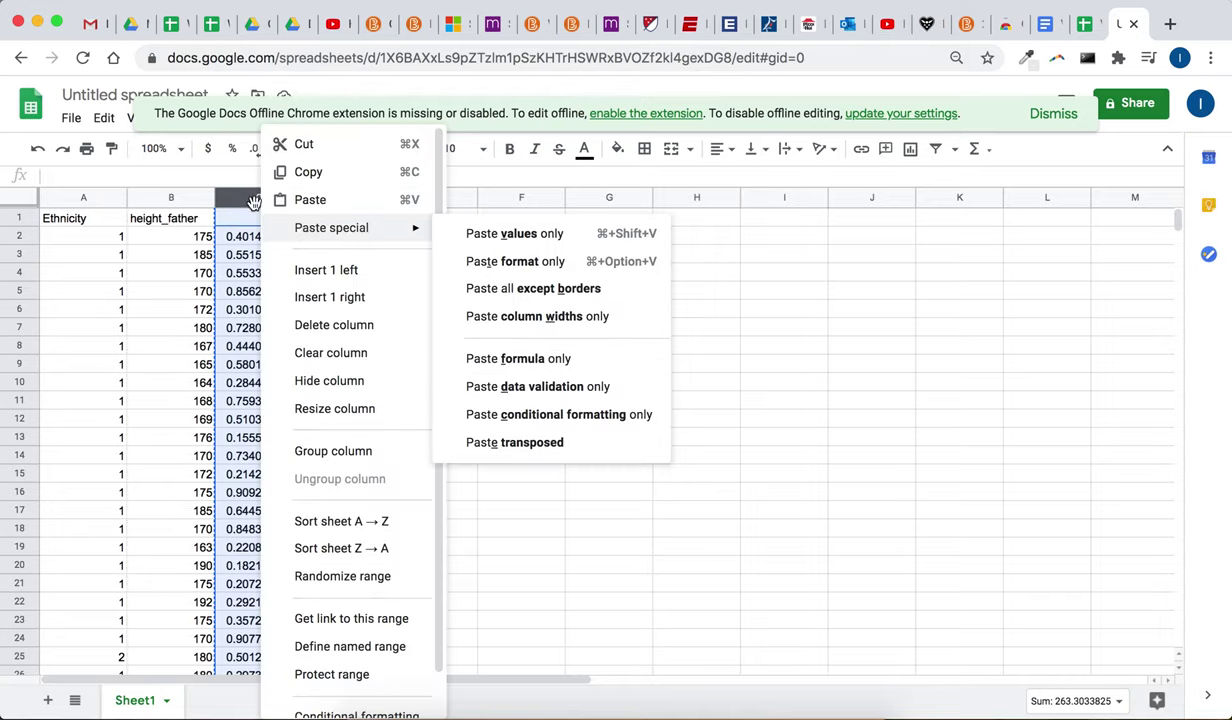
click(236, 194)
right_click(237, 195)
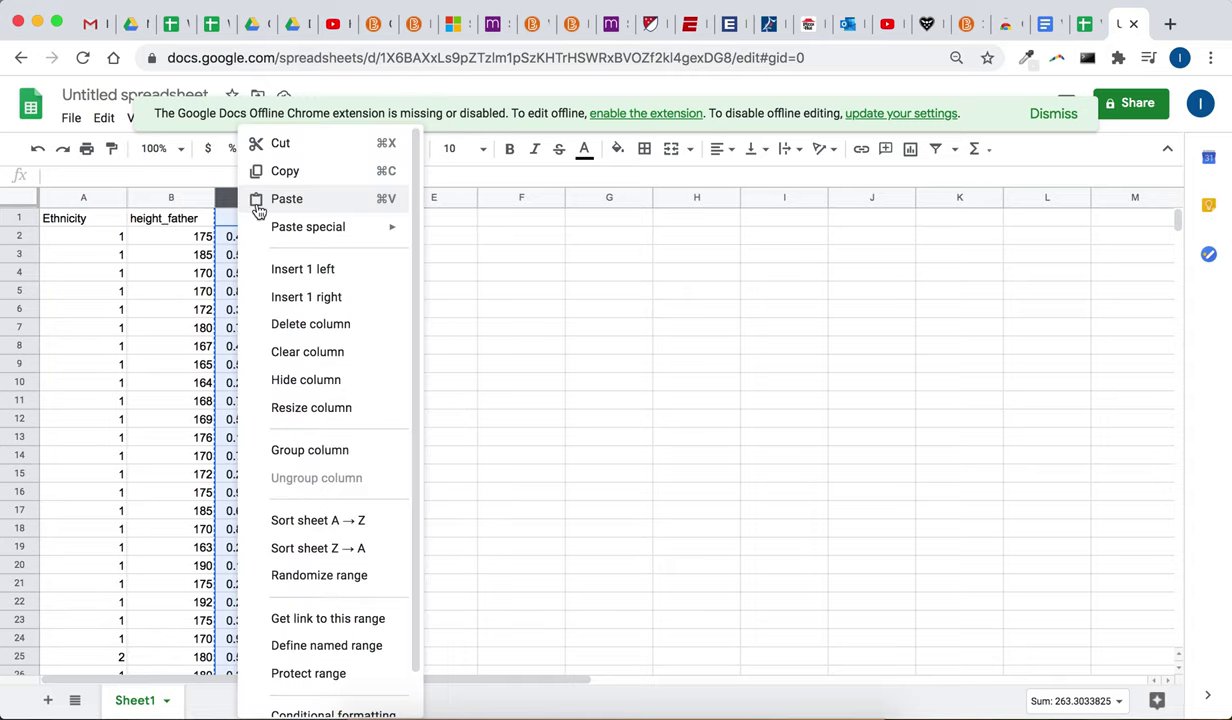
mouse_move(286, 231)
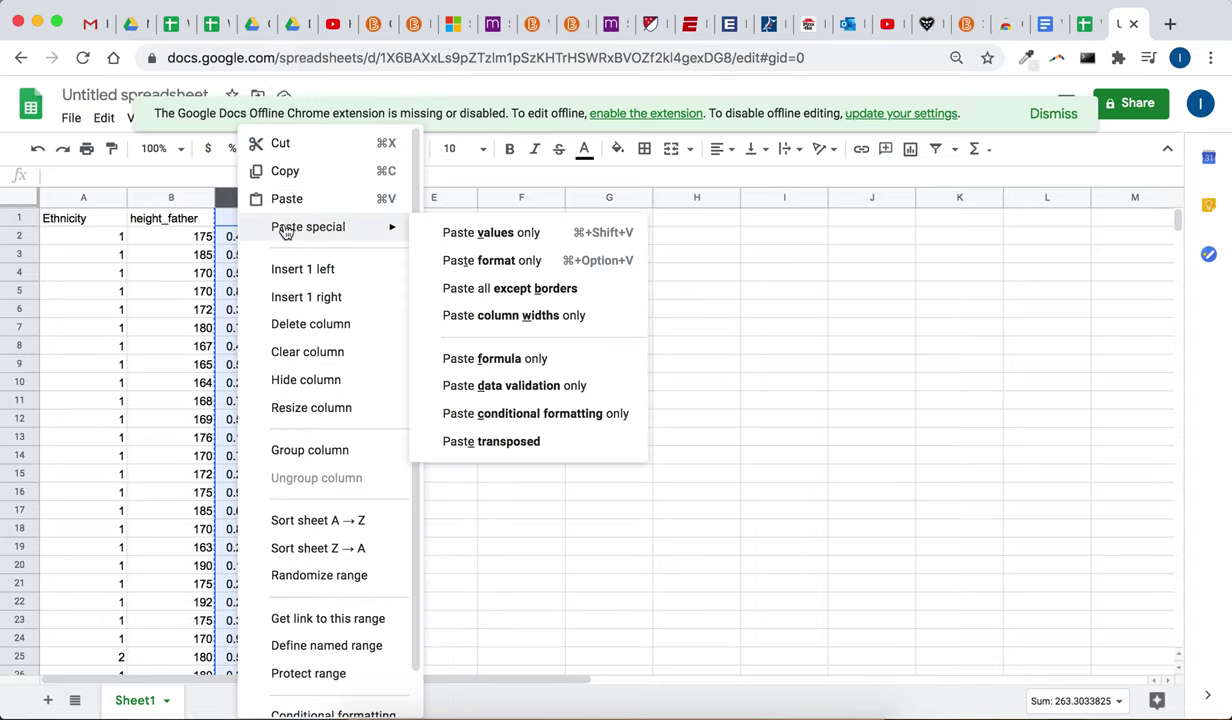
click(468, 233)
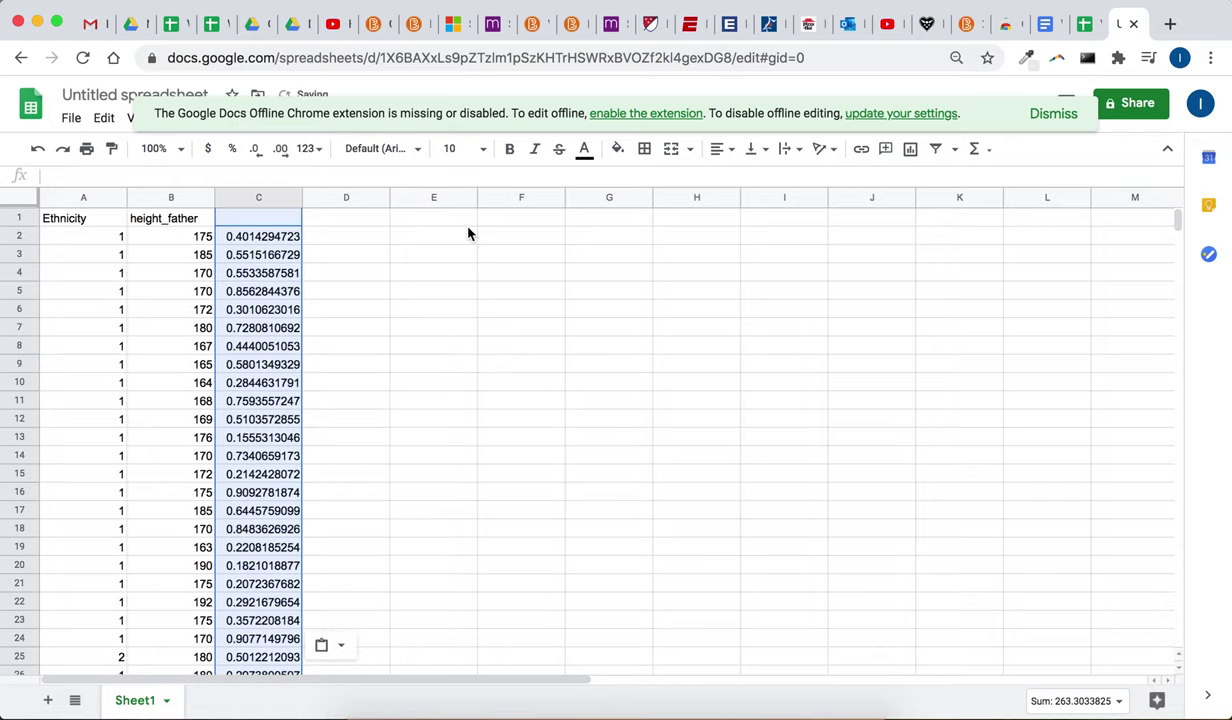
Inspect cell C2 to check whether it holds a plain number or the =rand() formula
click(269, 239)
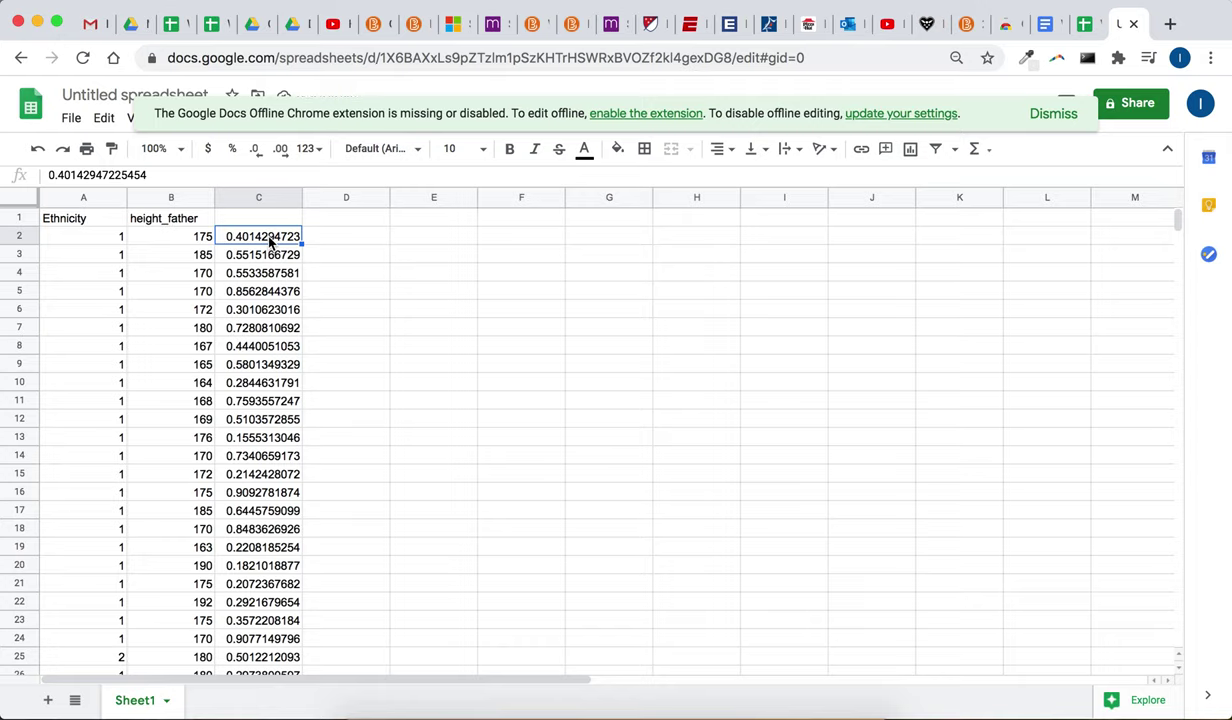
key(Left)
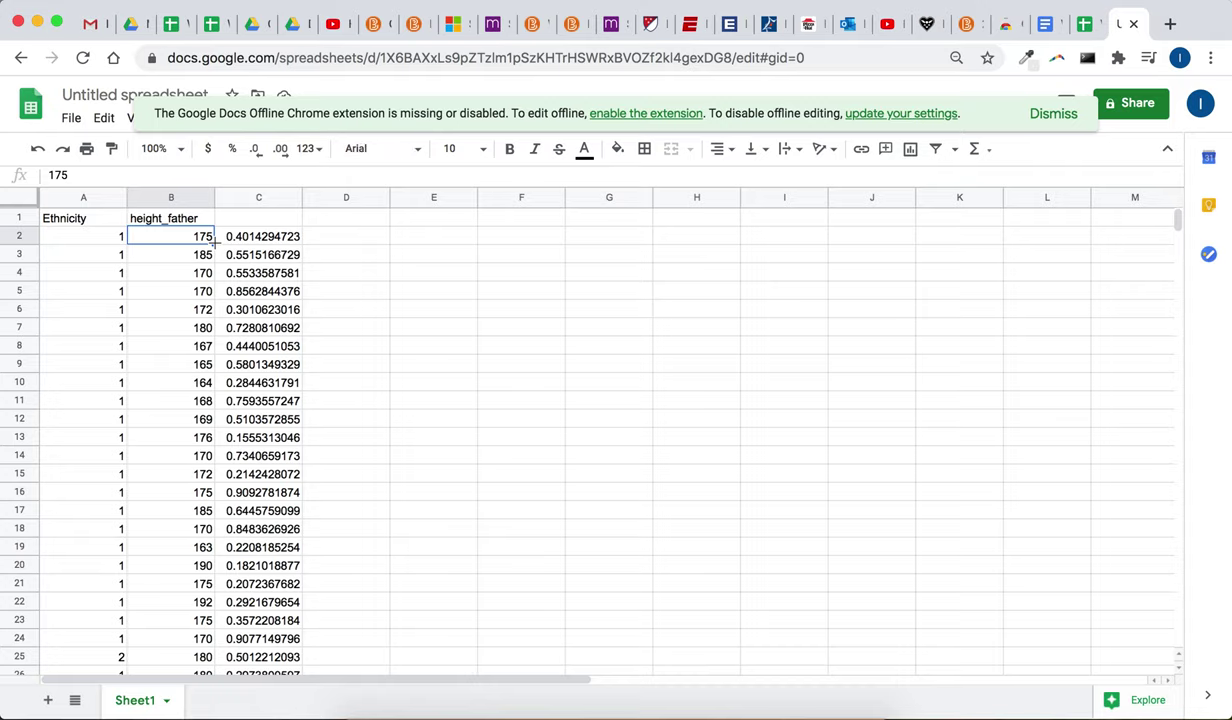
key(Down)
key(Down)
key(Down)
key(Down)
key(Down)
Sort the sheet A → Z by the random numbers in column C
click(246, 224)
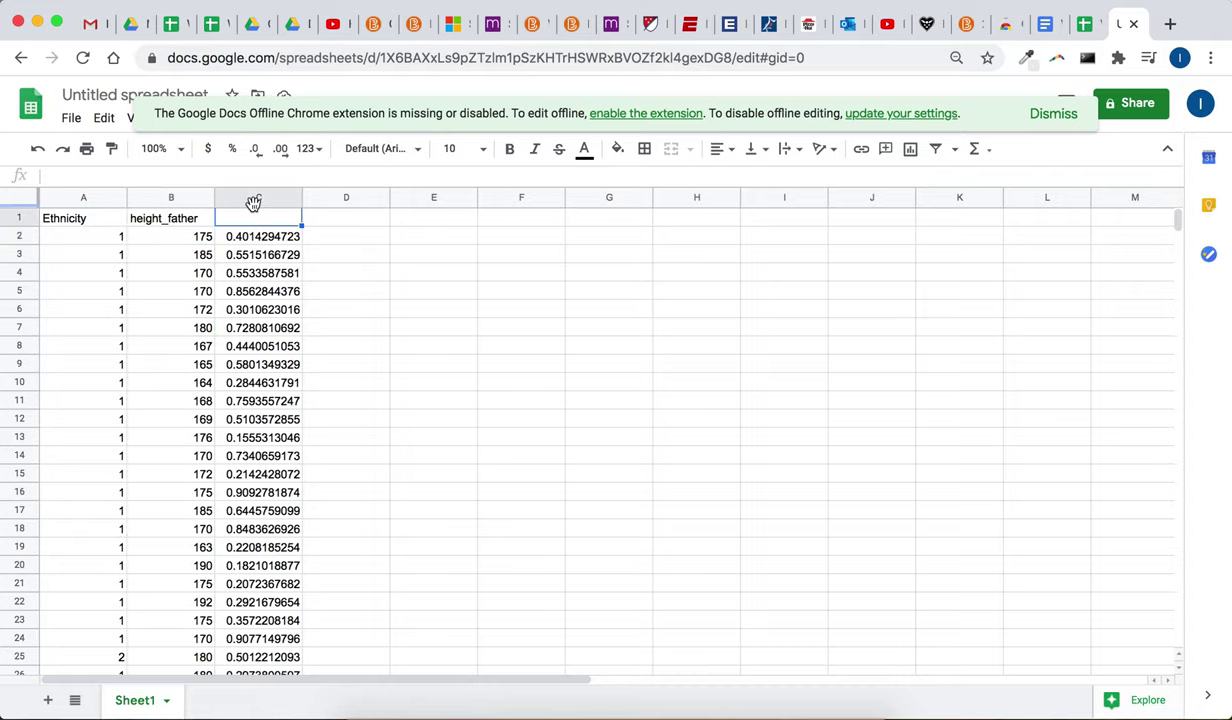
click(244, 193)
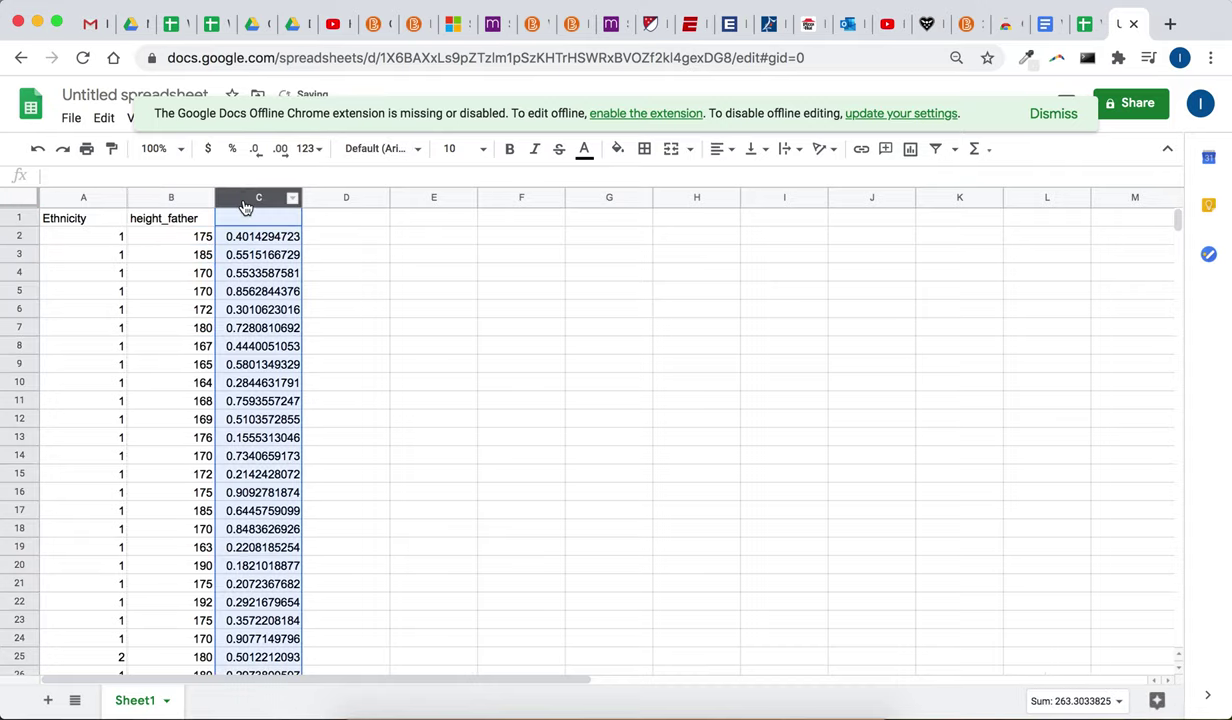
right_click(245, 200)
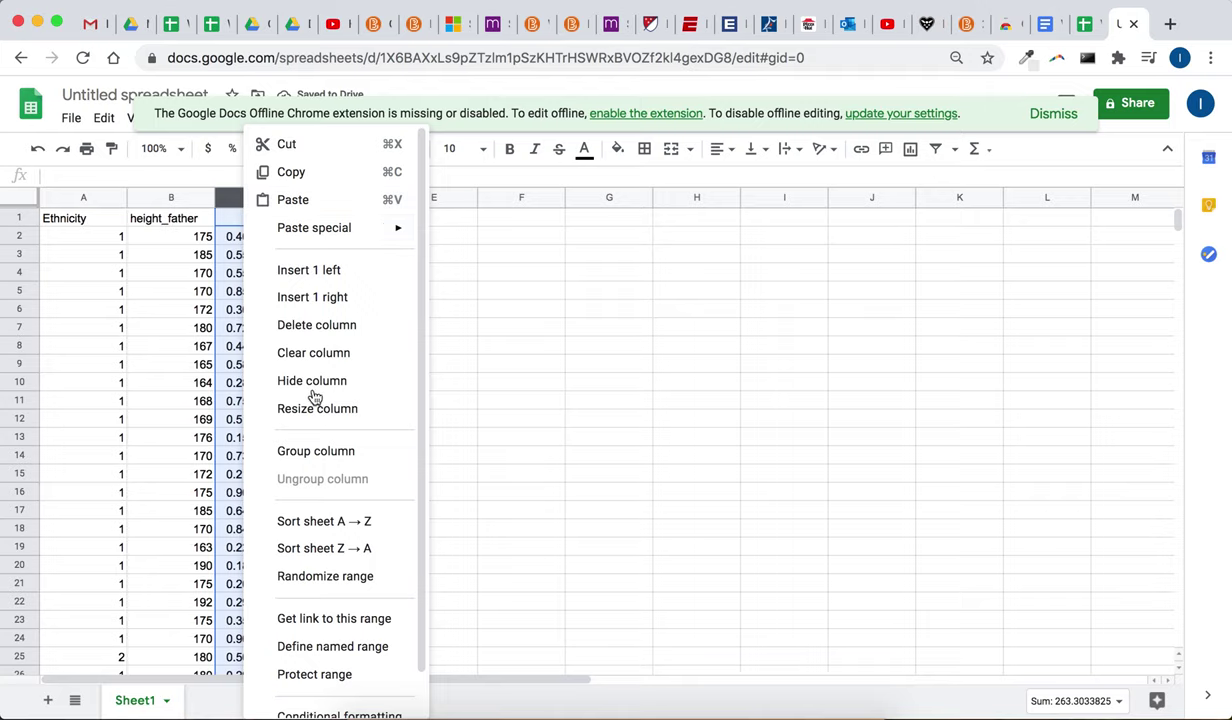
click(337, 522)
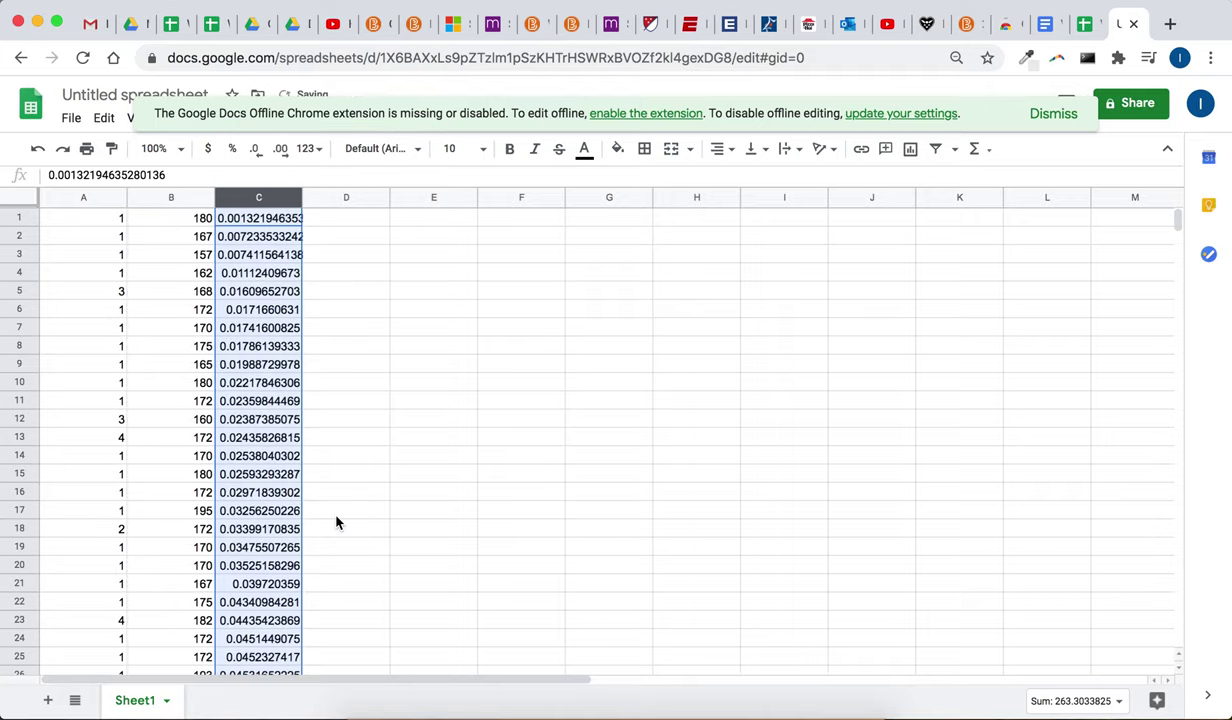
click(263, 252)
click(263, 218)
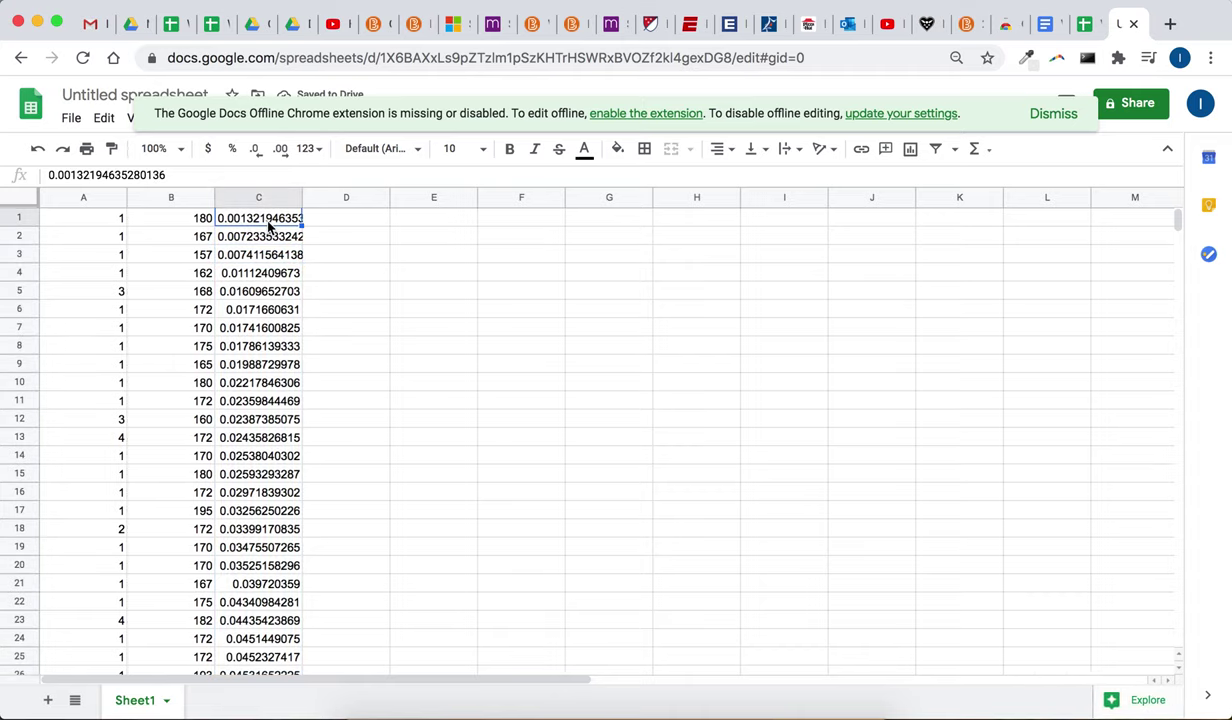
Copy the first thirty height values, B1:B30, and paste them at E1 as the simple random sample
click(182, 219)
scroll(183, 300, down, 2)
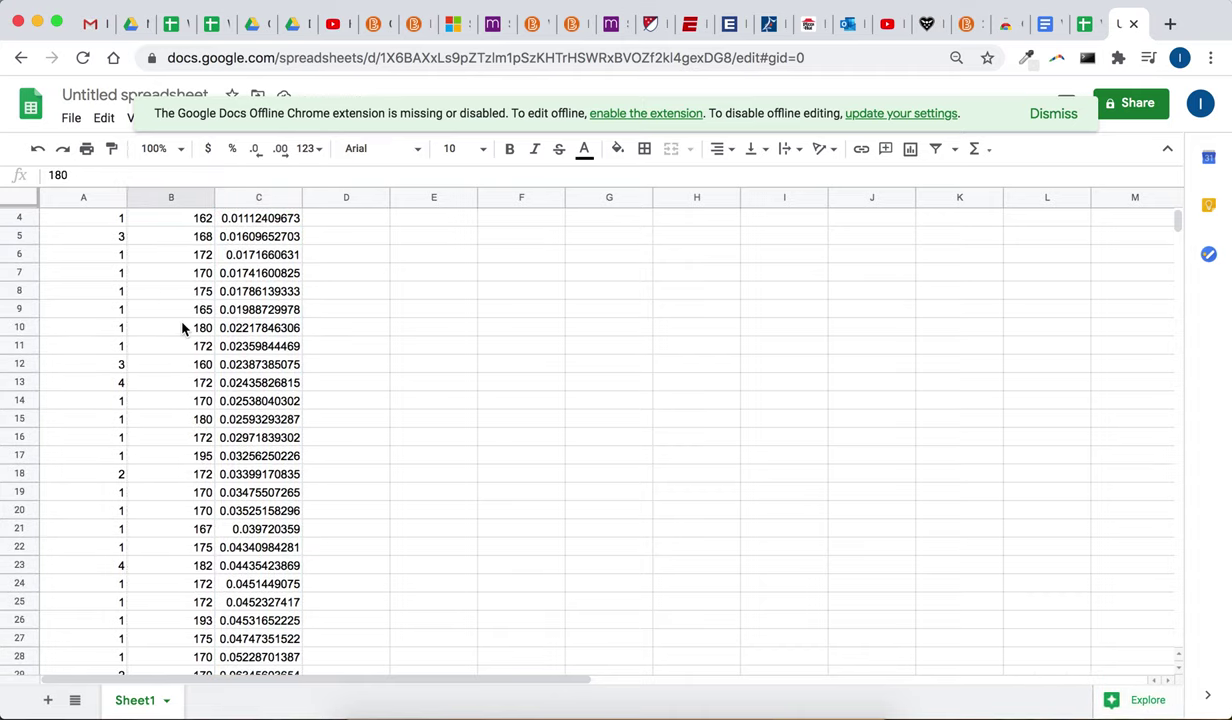
scroll(183, 326, up, 2)
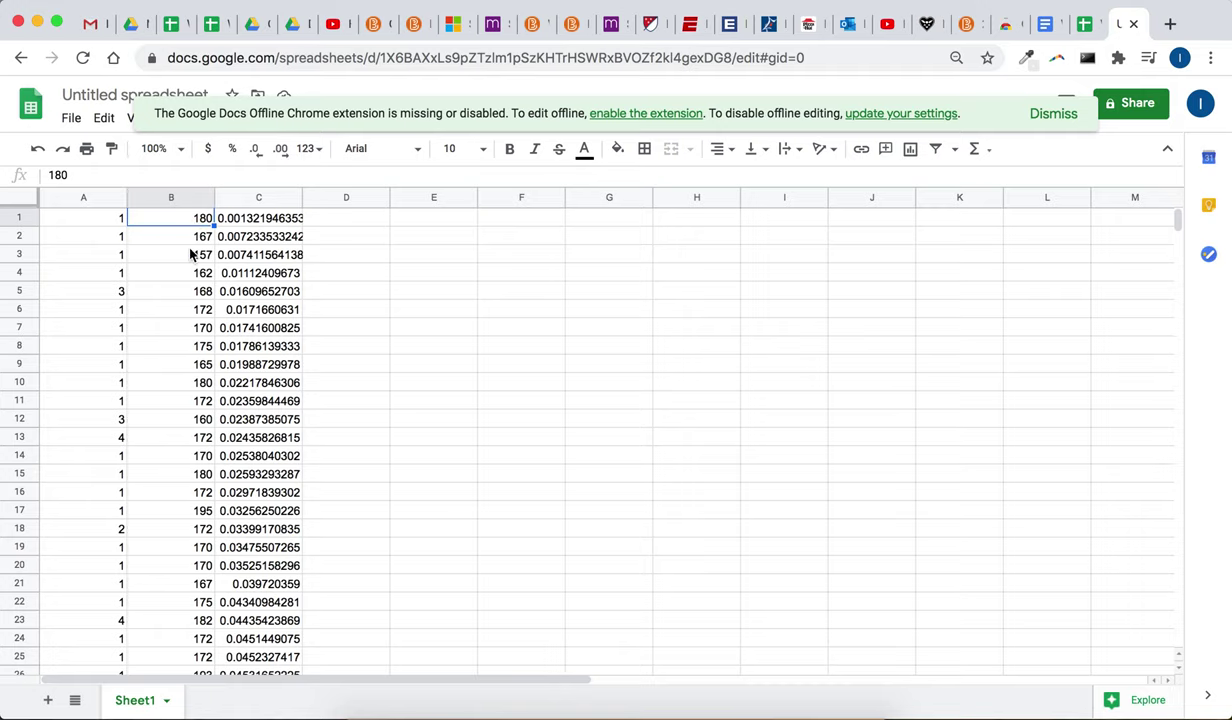
scroll(190, 254, down, 3)
scroll(190, 254, down, 2)
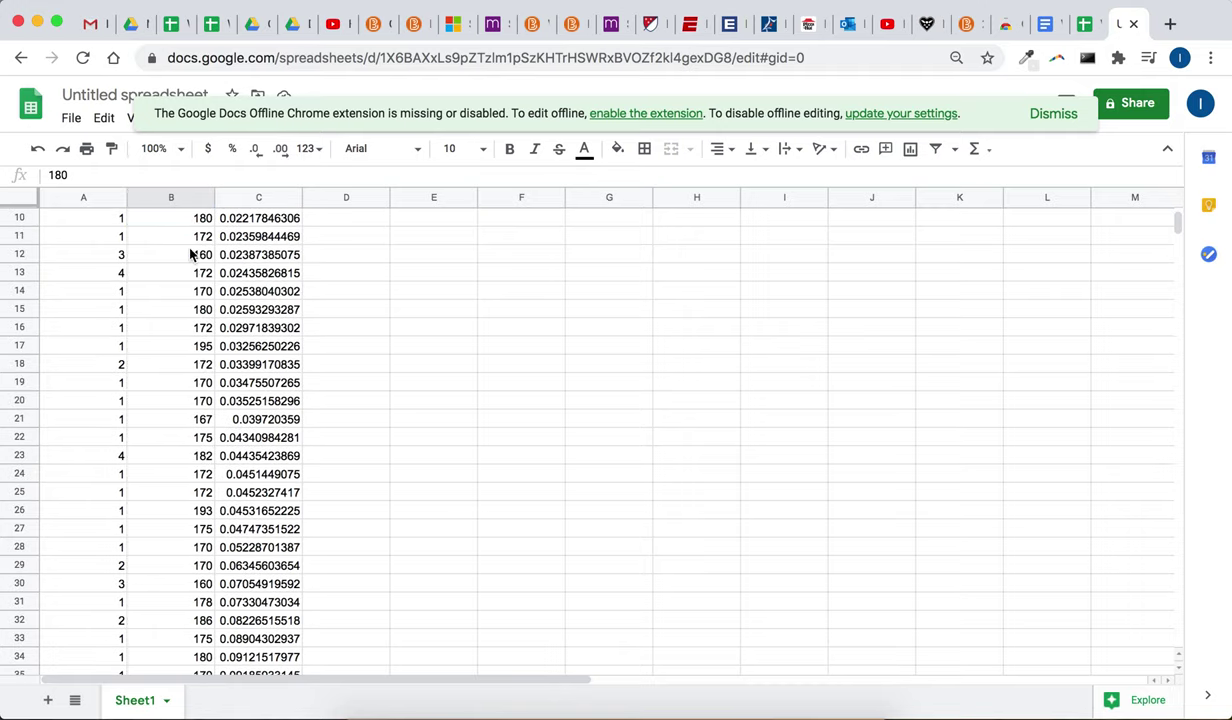
shift+click(192, 587)
scroll(391, 511, up, 3)
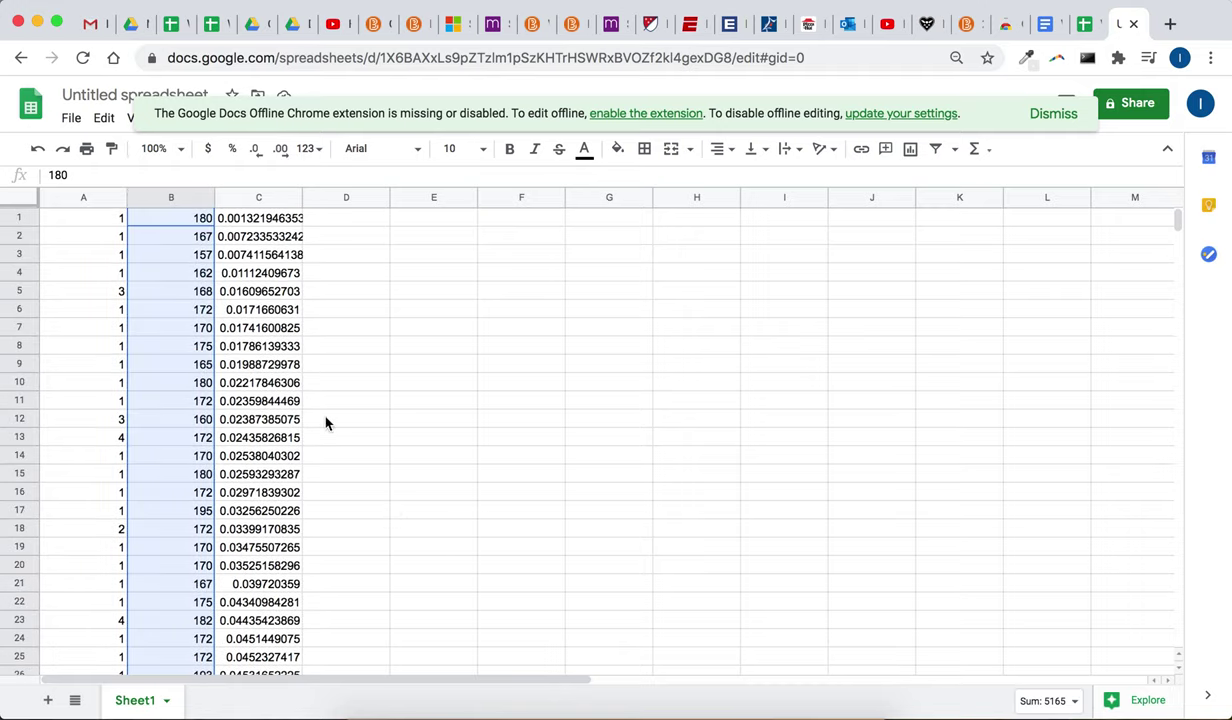
click(106, 119)
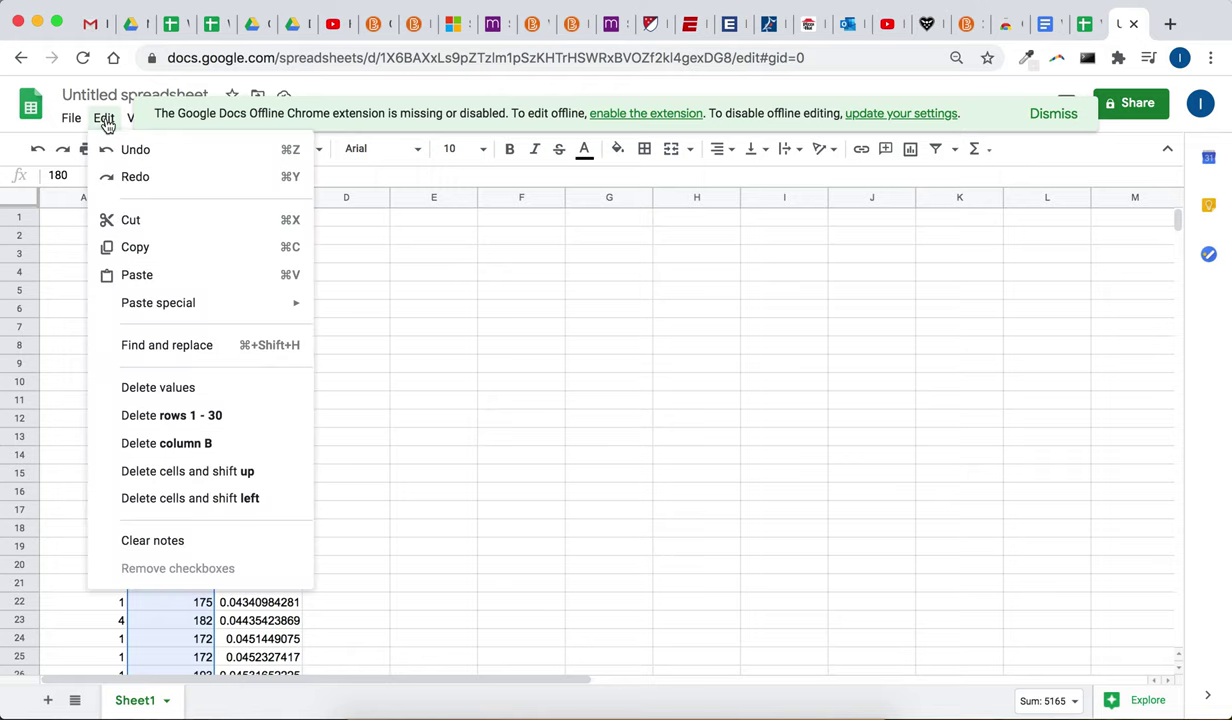
click(140, 247)
click(443, 219)
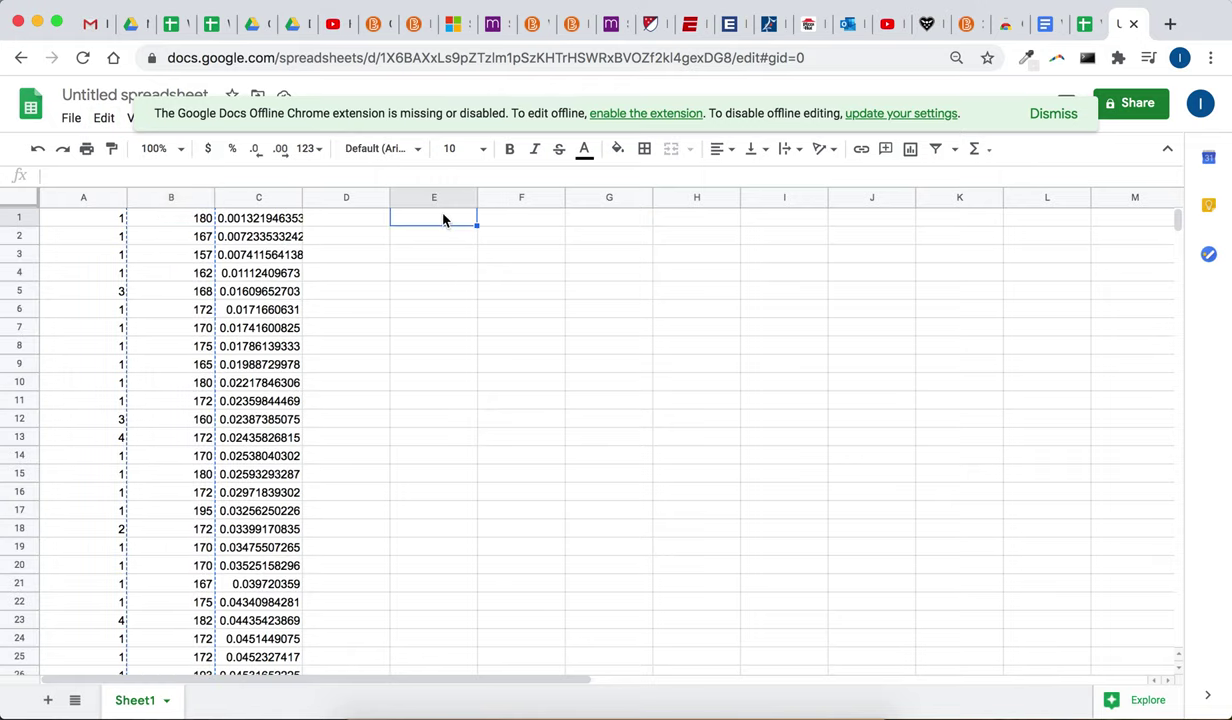
key(ctrl+v)
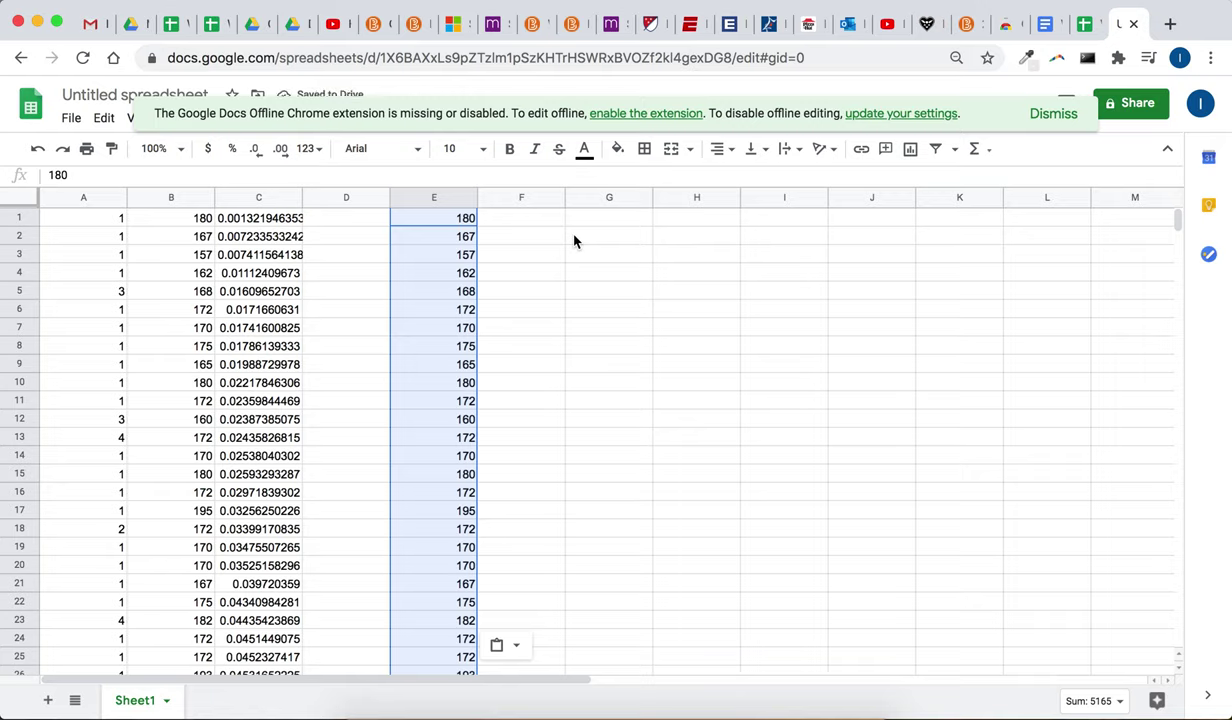
click(574, 240)
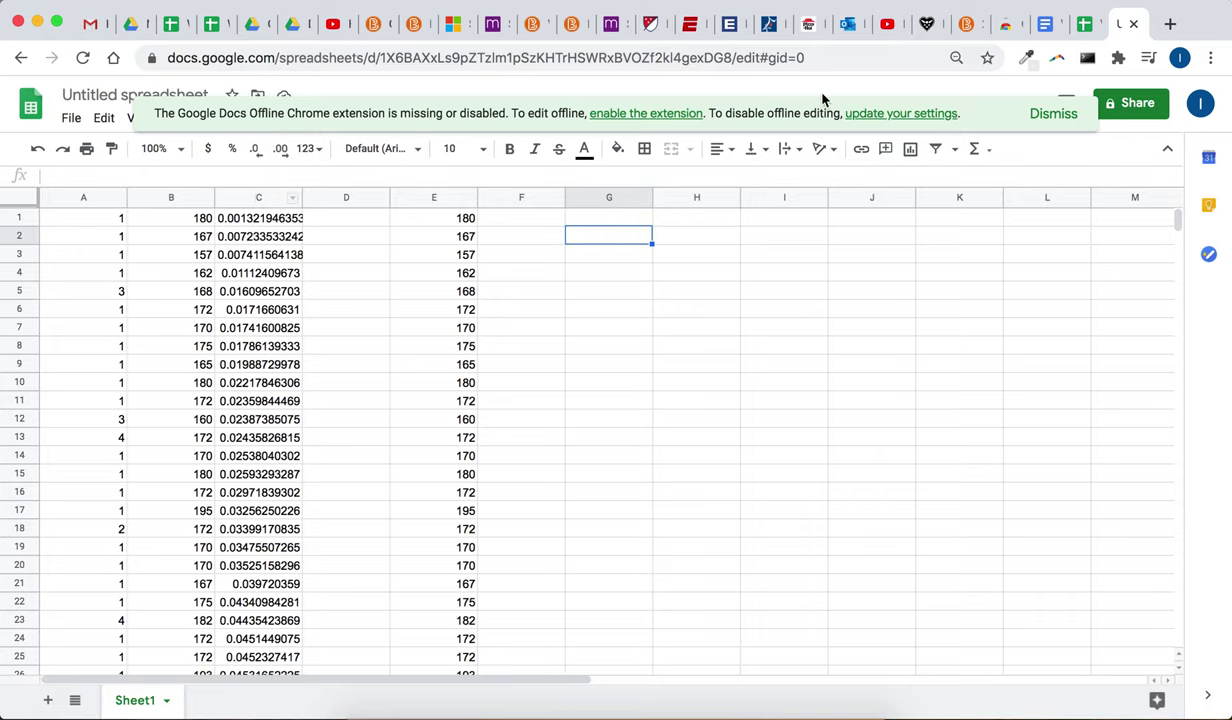
Switch to "Week One Google Sheets Instructions" and read the simple random sample and stratified random sampling instructions
click(1053, 24)
scroll(686, 257, down, 7)
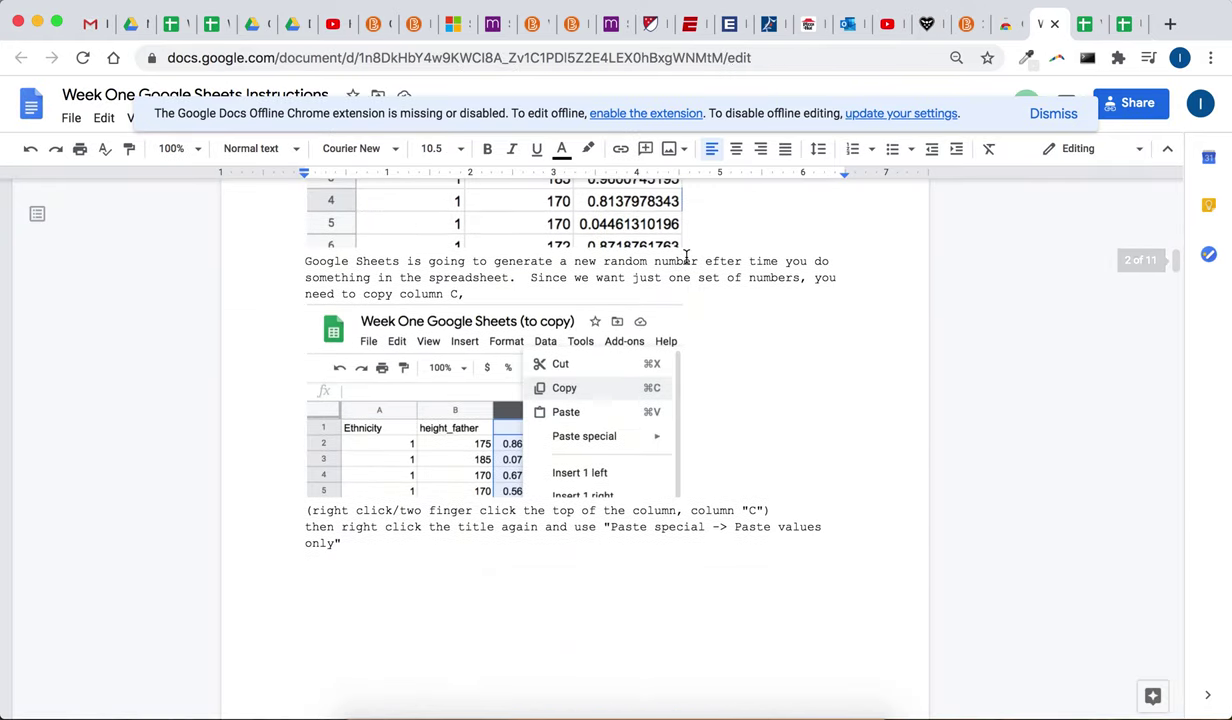
scroll(686, 257, down, 10)
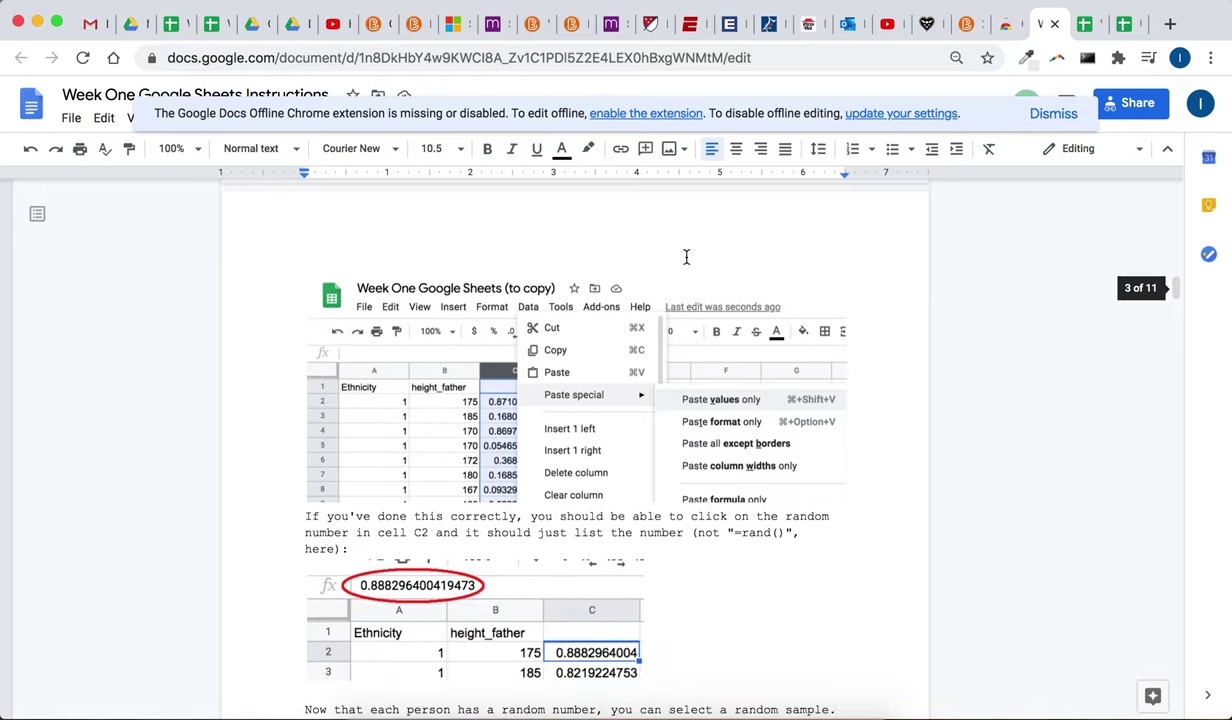
scroll(686, 257, down, 12)
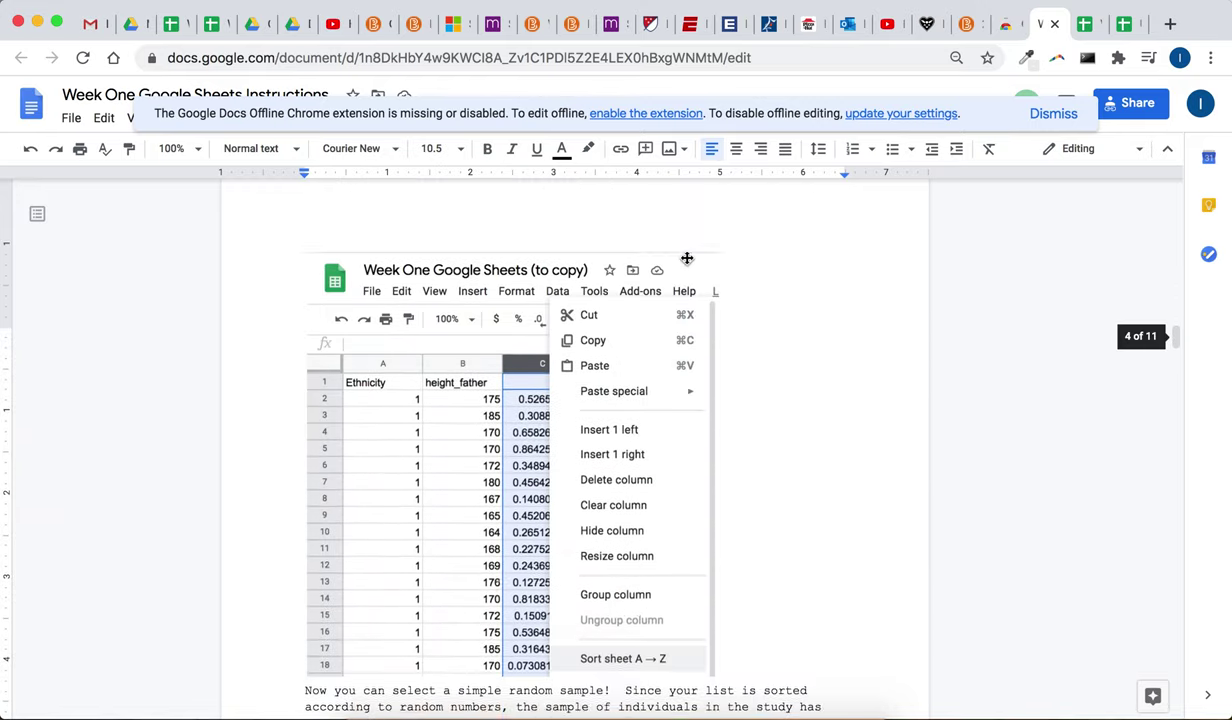
scroll(686, 257, up, 2)
scroll(686, 257, down, 1)
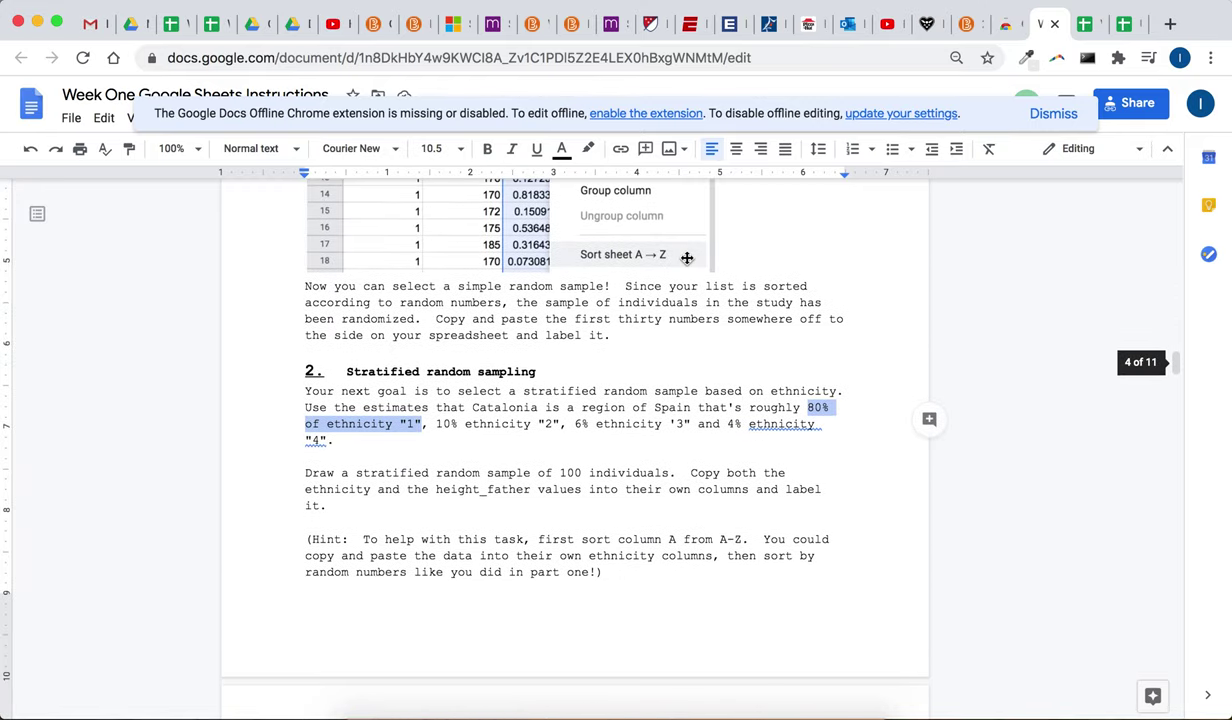
click(674, 399)
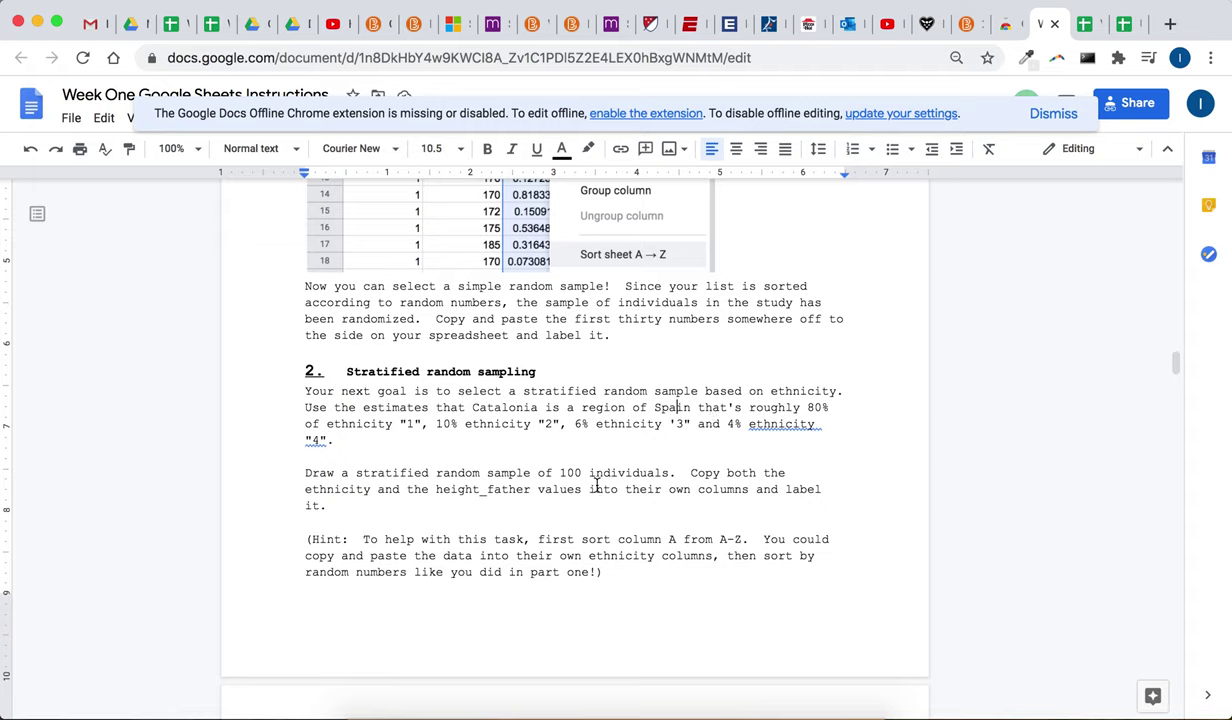
Add an income-strata example below the ethnicity percentages, listing 20% "rich", 40% "middle income" and 40% "poor" on separate lines
click(381, 445)
key(Return)
key(Return)
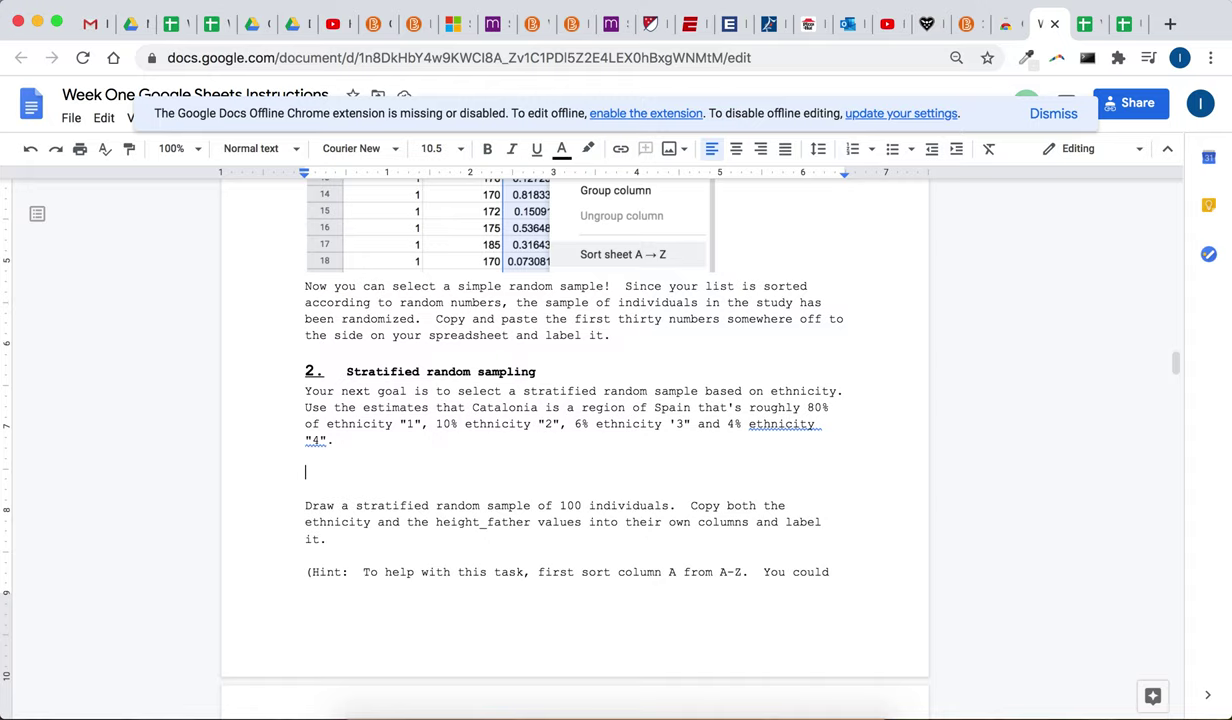
text(20% "rich")
key(Return)
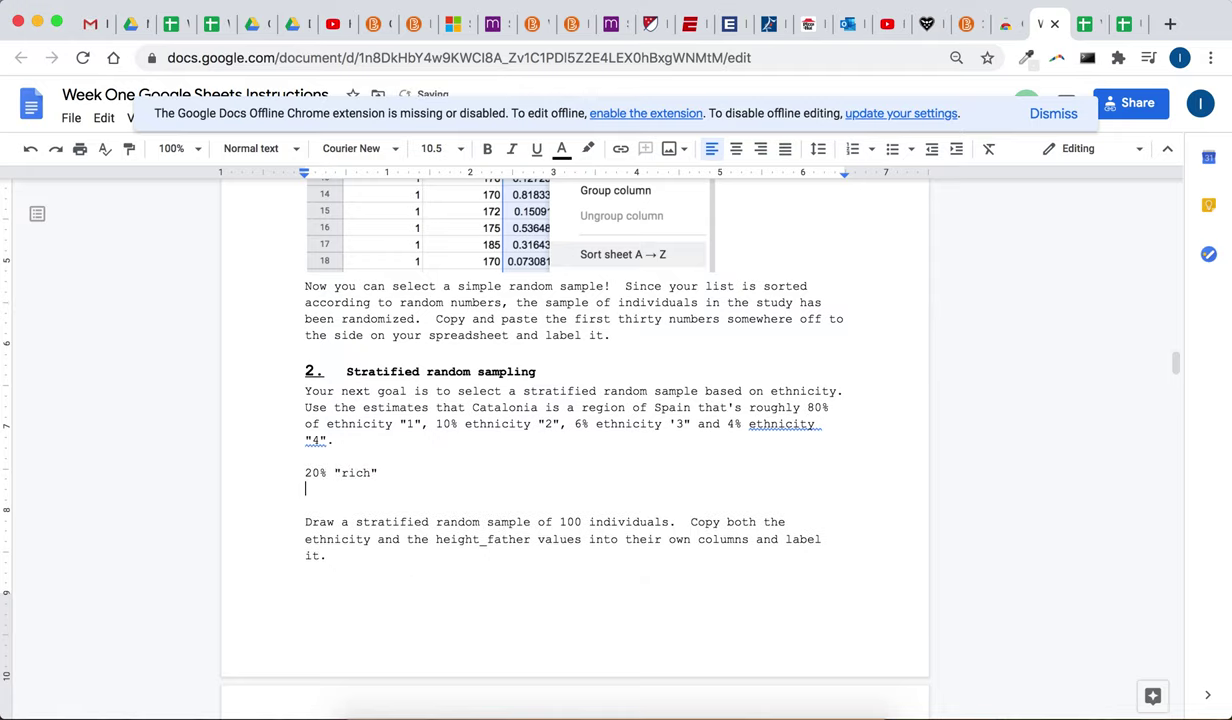
text(40% "middle income")
key(Return)
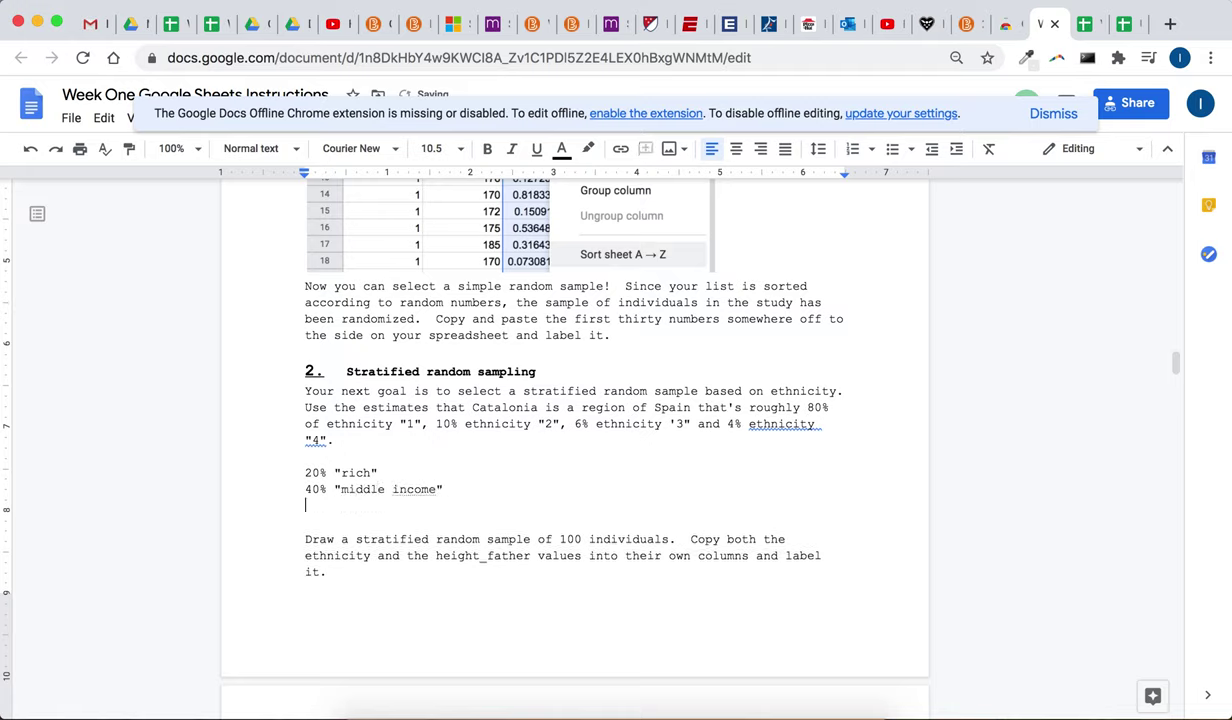
text(40% "poor")
key(Return)
key(Return)
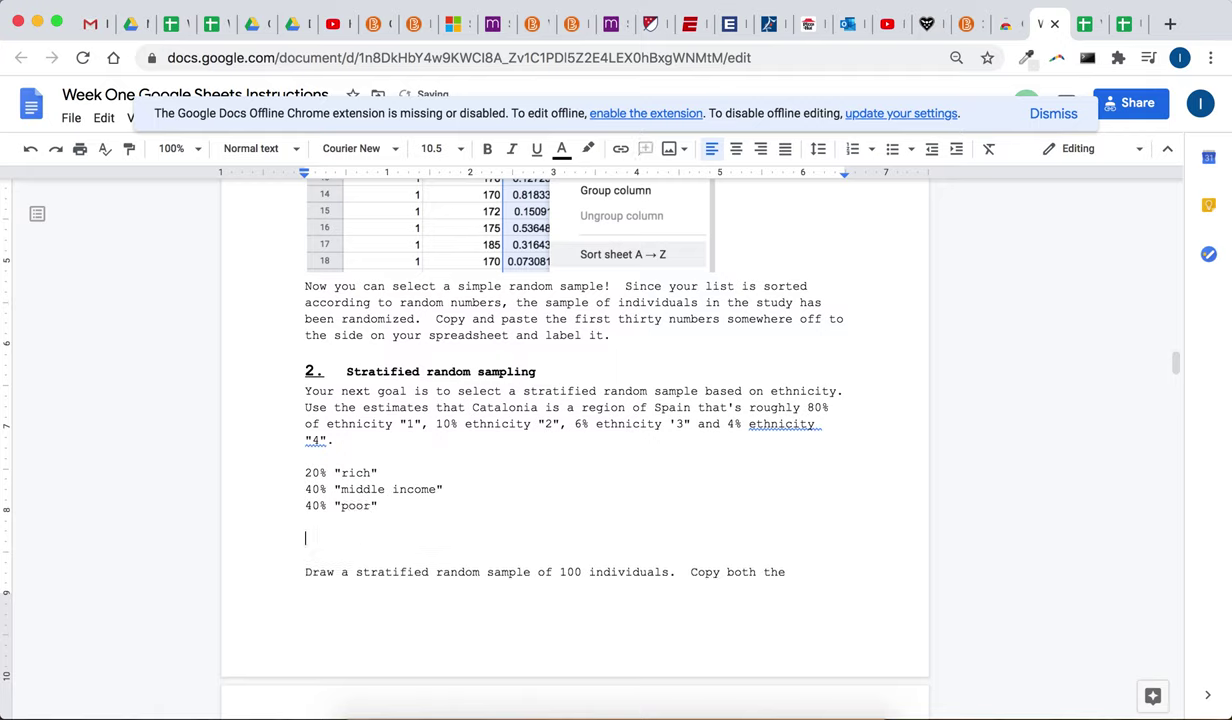
Write an example below the strata: draw a random sample of 100, with 20 from the rich, 40 from the middle income part of town, 40 from "..."
text(Draw a random sample of 100)
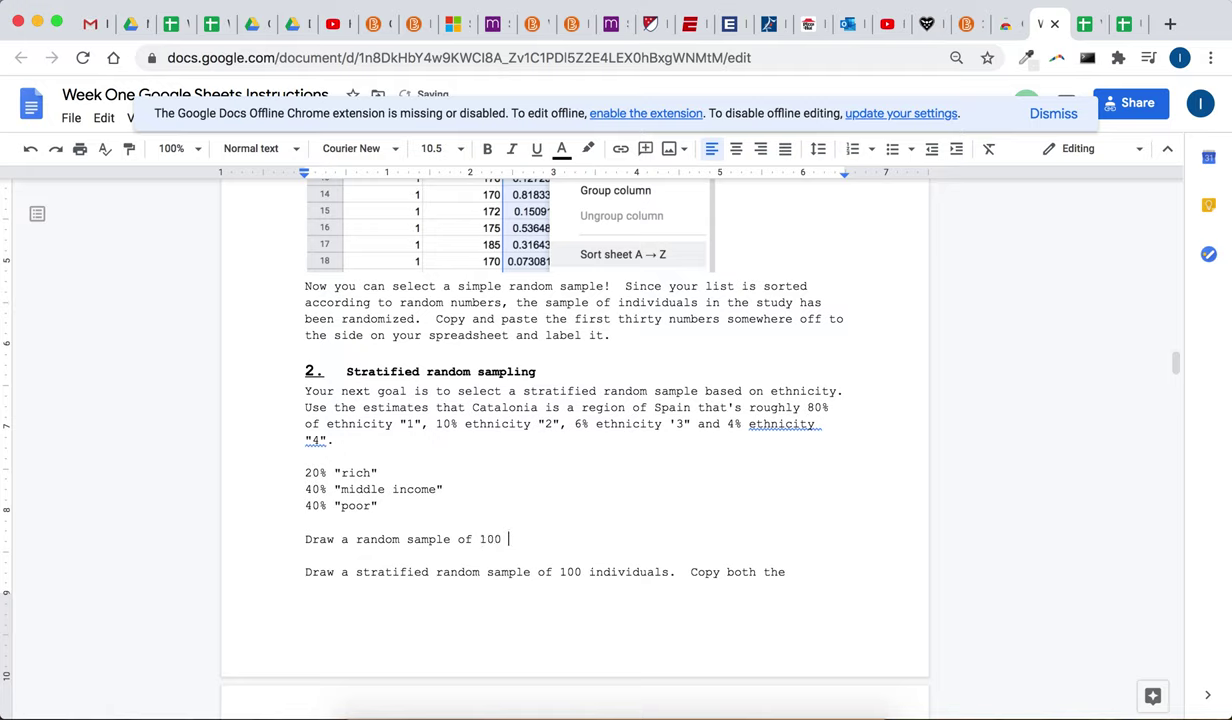
key(BackSpace)
text(, 20 randomly selected from the rich)
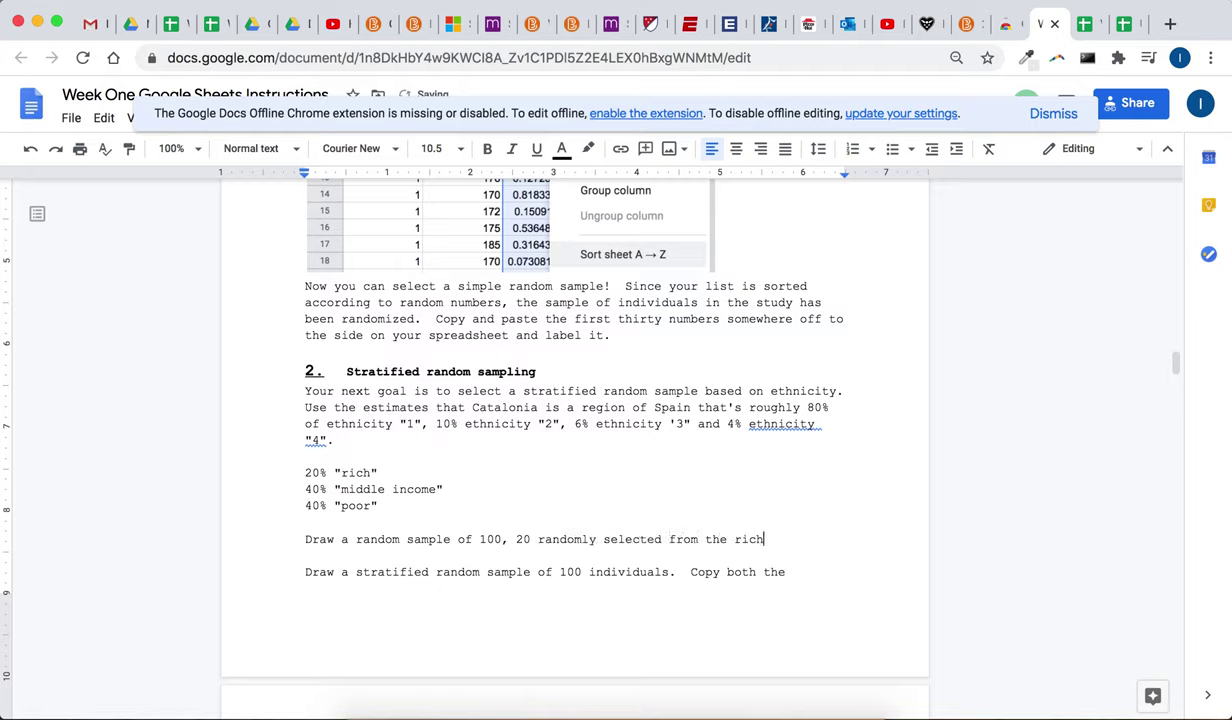
text( part of town, 40)
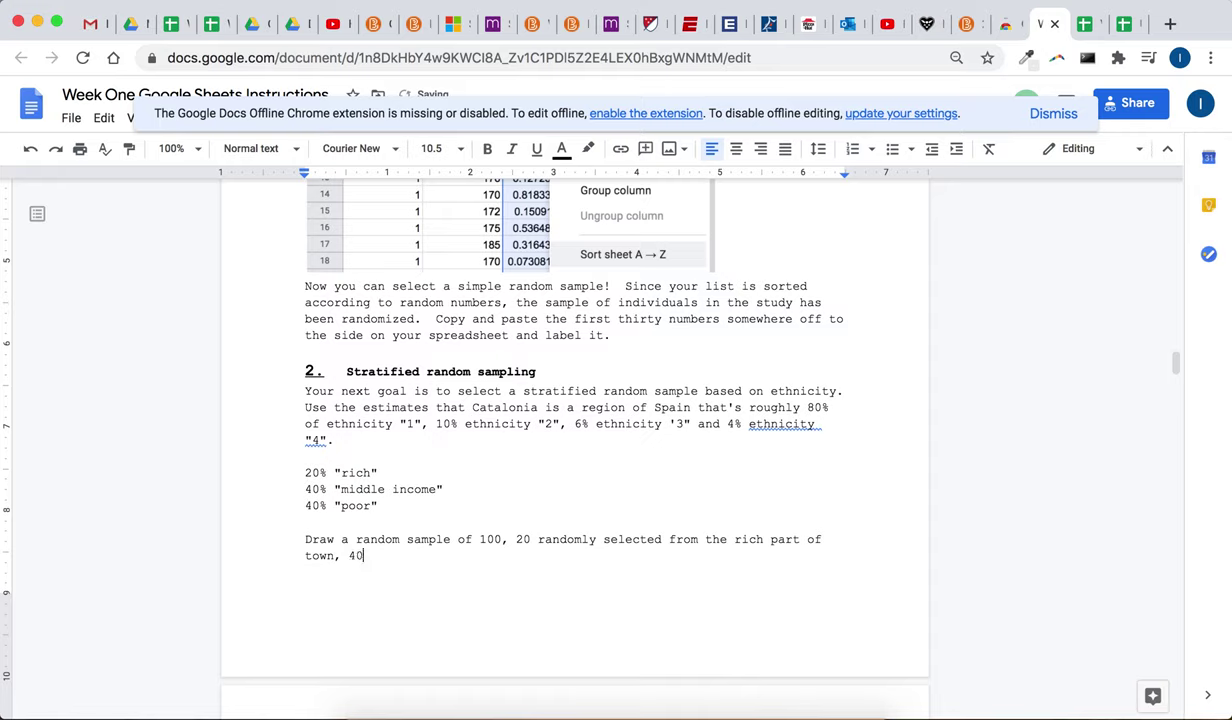
text( from the middle income part of)
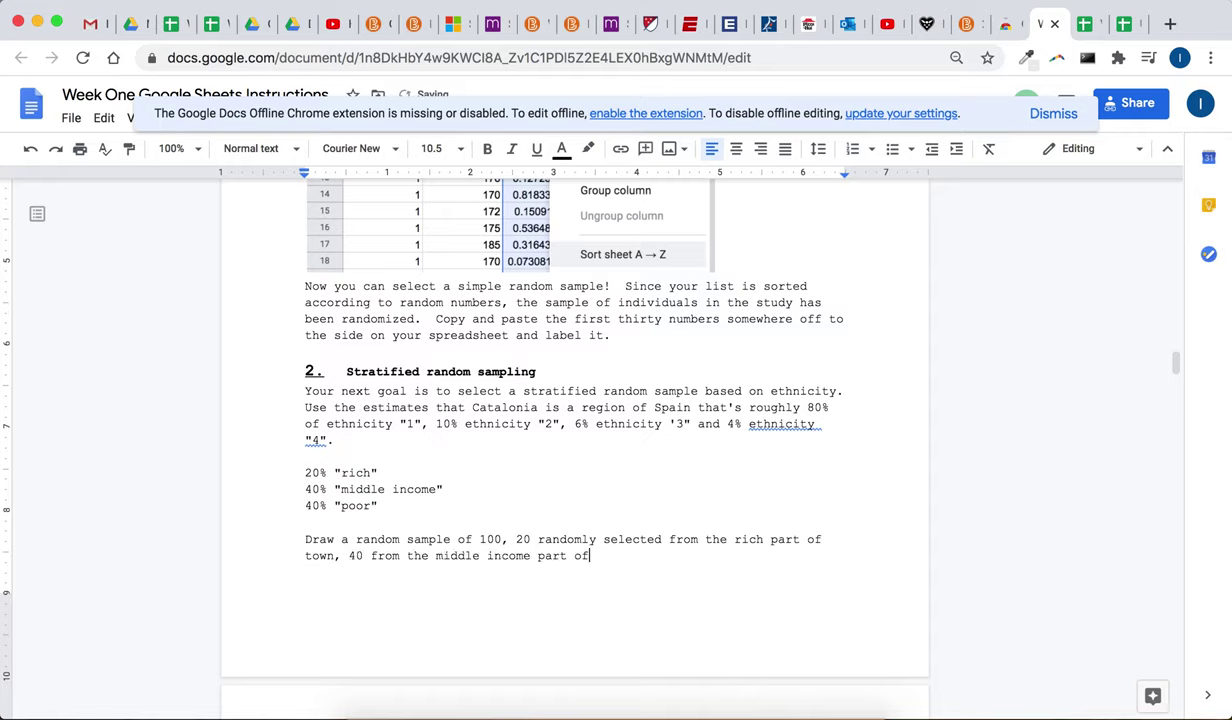
text( town, 40 from ...)
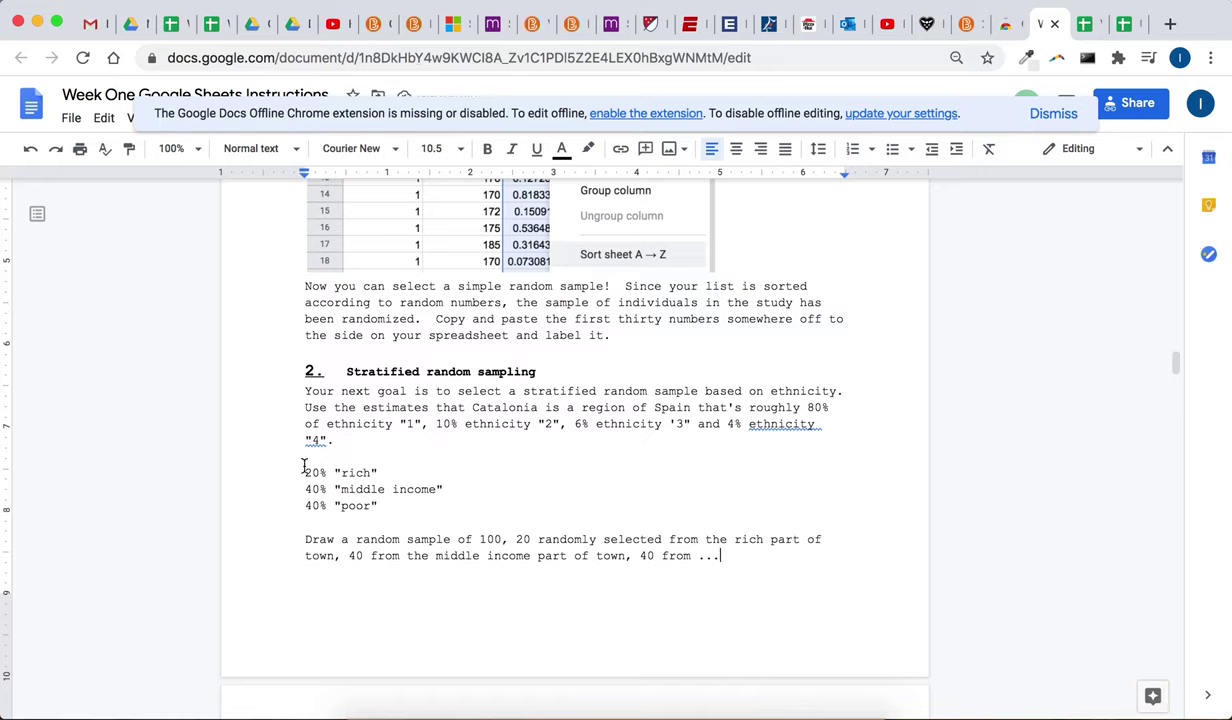
drag(459, 498, 300, 467)
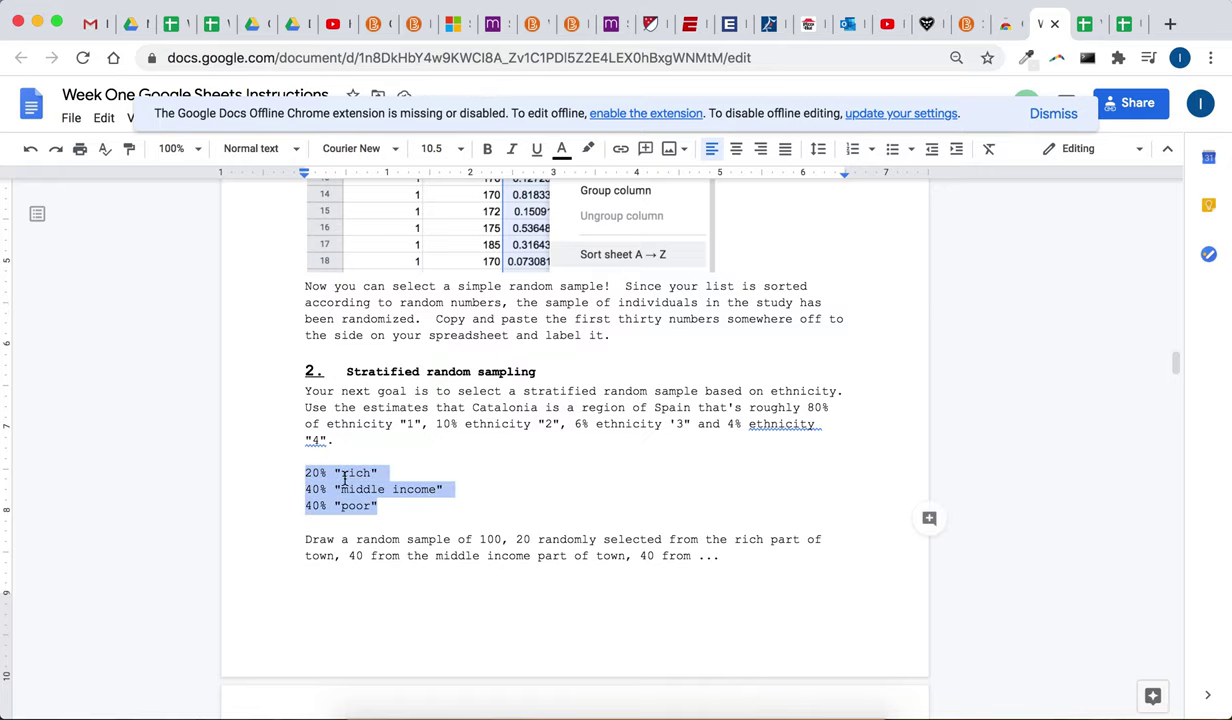
click(707, 569)
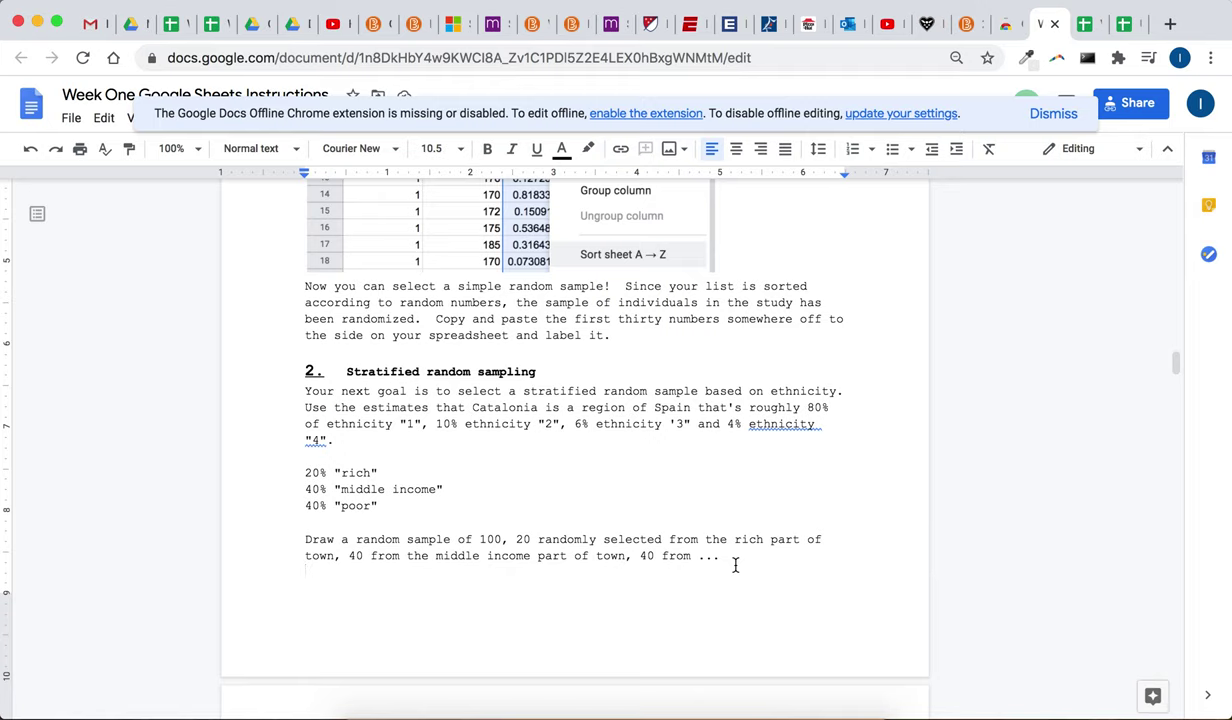
Remove the income example and its sampling sentence so the original stratified sampling instructions directly follow the ethnicity percentages
key(shift+Up)
key(shift+Up)
key(shift+Up)
key(shift+Up)
key(shift+Up)
key(shift+Up)
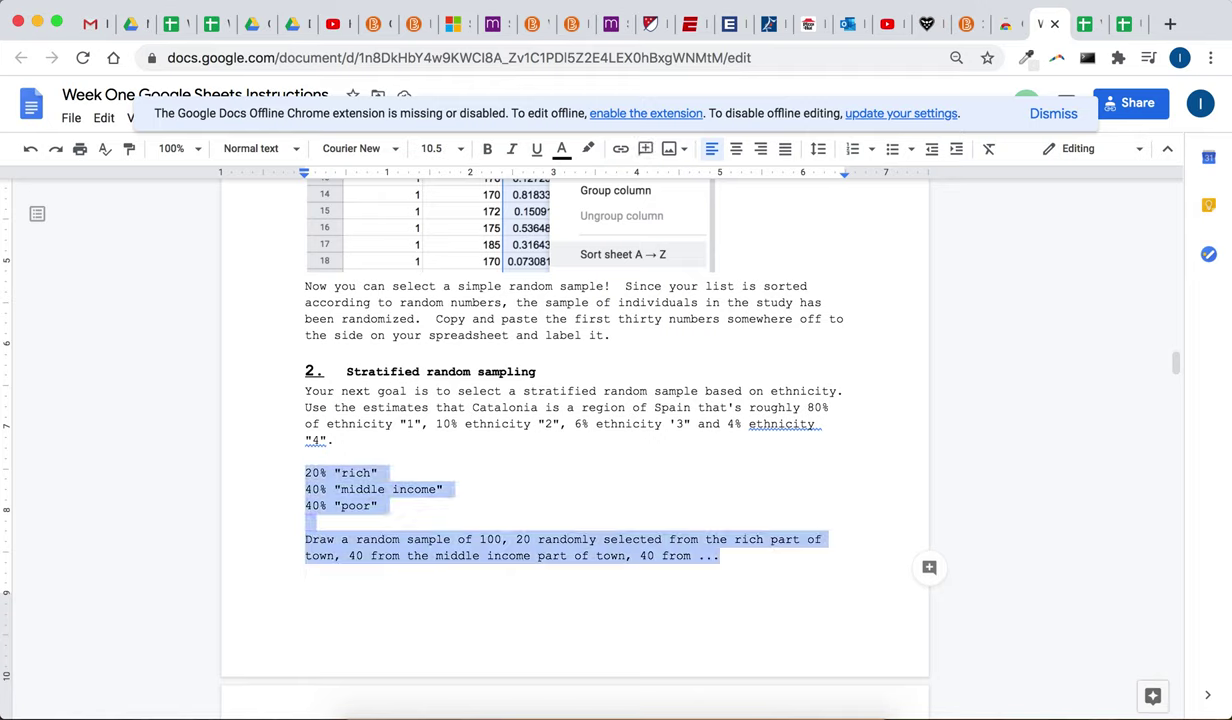
text(Draw a stratified random sample of 100 individuals.  Copy both the ethnicity and the height_father values into their own columns and label it.  (Hint:  To help with this task, first sort column A from A-Z.  You could copy and paste the data into their own ethnicity columns, then sort by random numbers like you did in part one!))
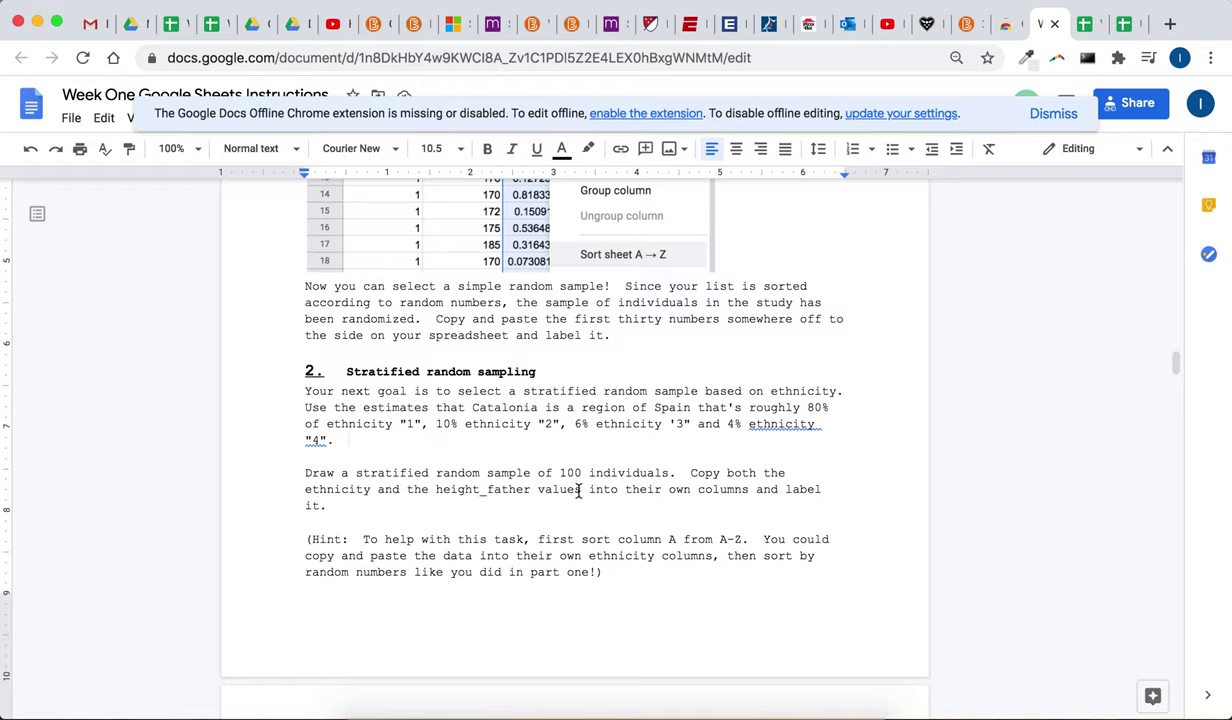
Check the required sample size and the ethnicity 1 percentage in the instructions, and switch to the untitled spreadsheet
drag(559, 473, 580, 476)
drag(808, 408, 818, 408)
click(1106, 23)
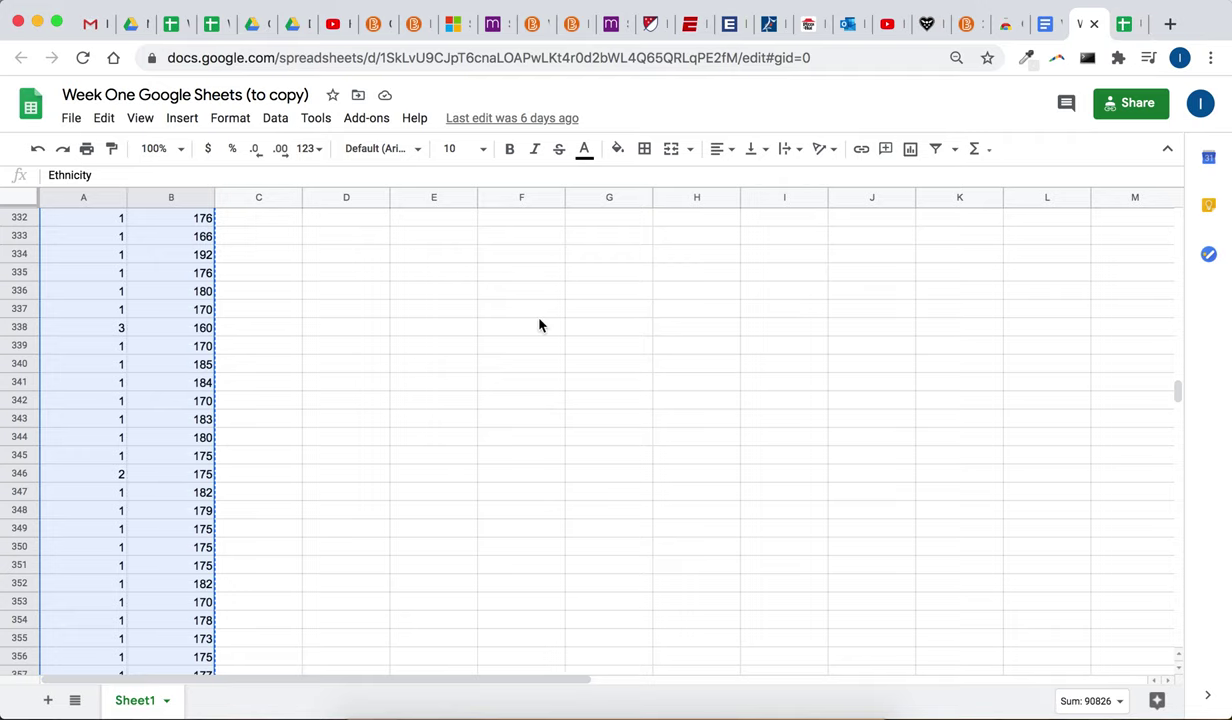
click(1120, 30)
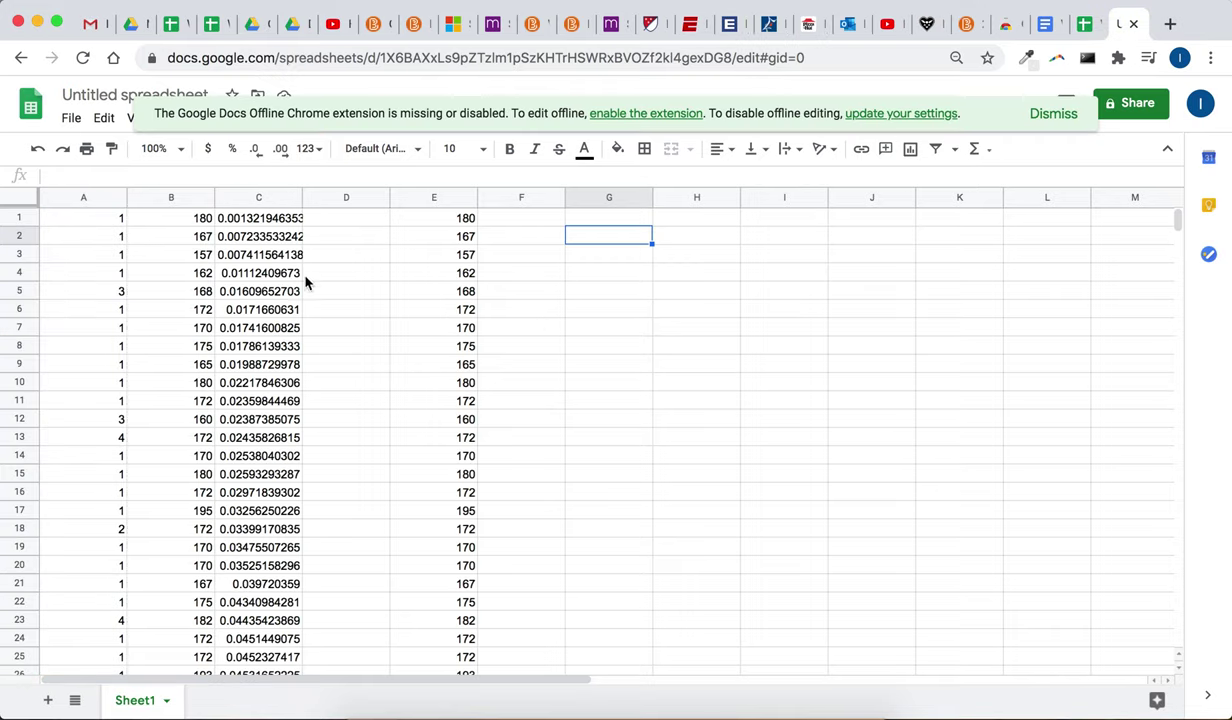
Sort the sheet A → Z by the ethnicity codes in column A and look over the sorted rows
click(104, 218)
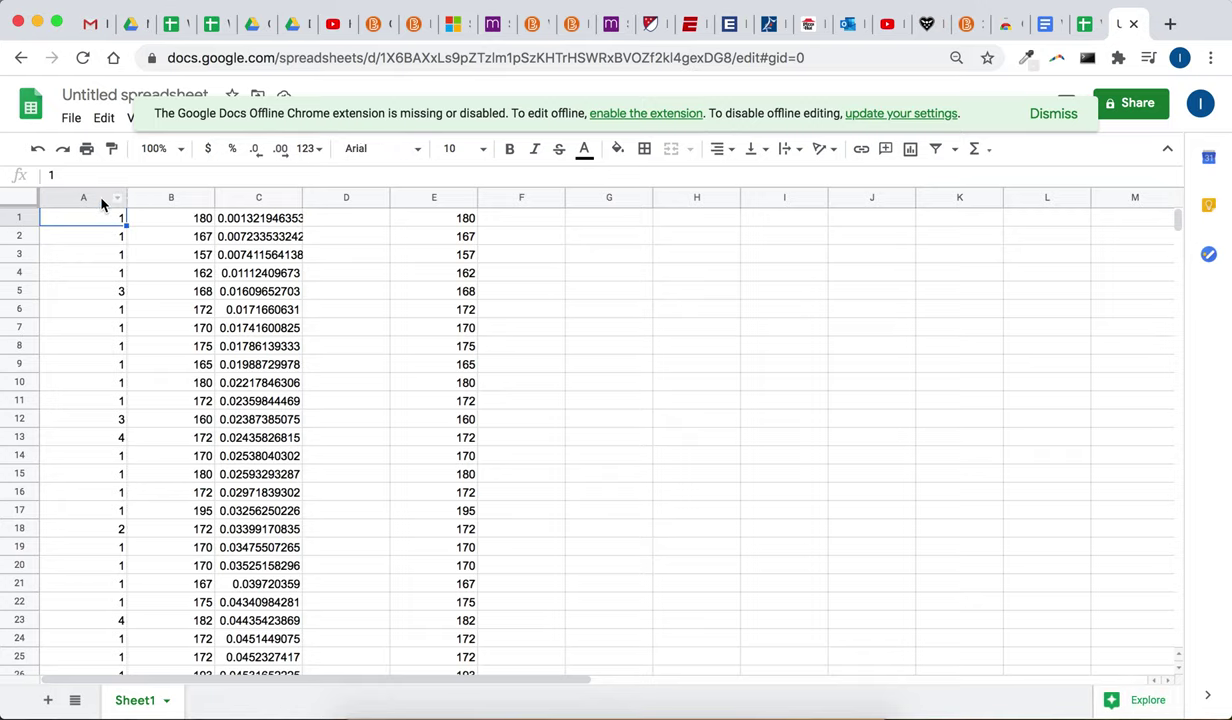
click(101, 204)
right_click(102, 204)
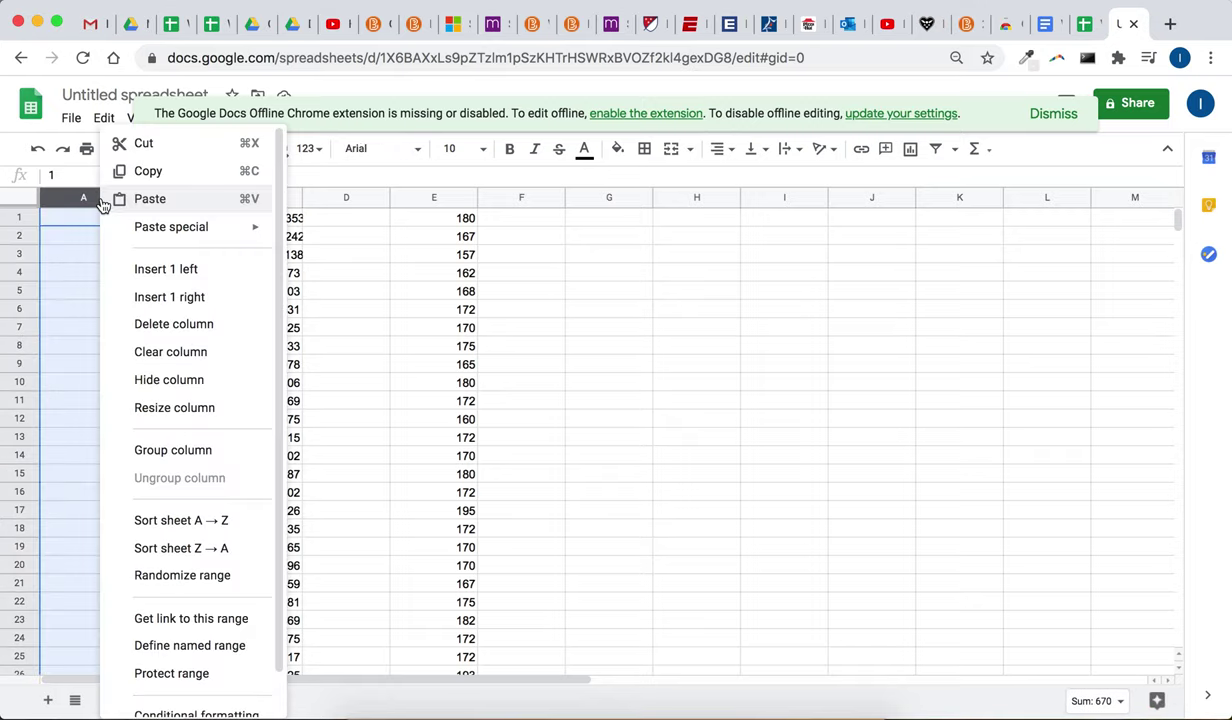
click(168, 520)
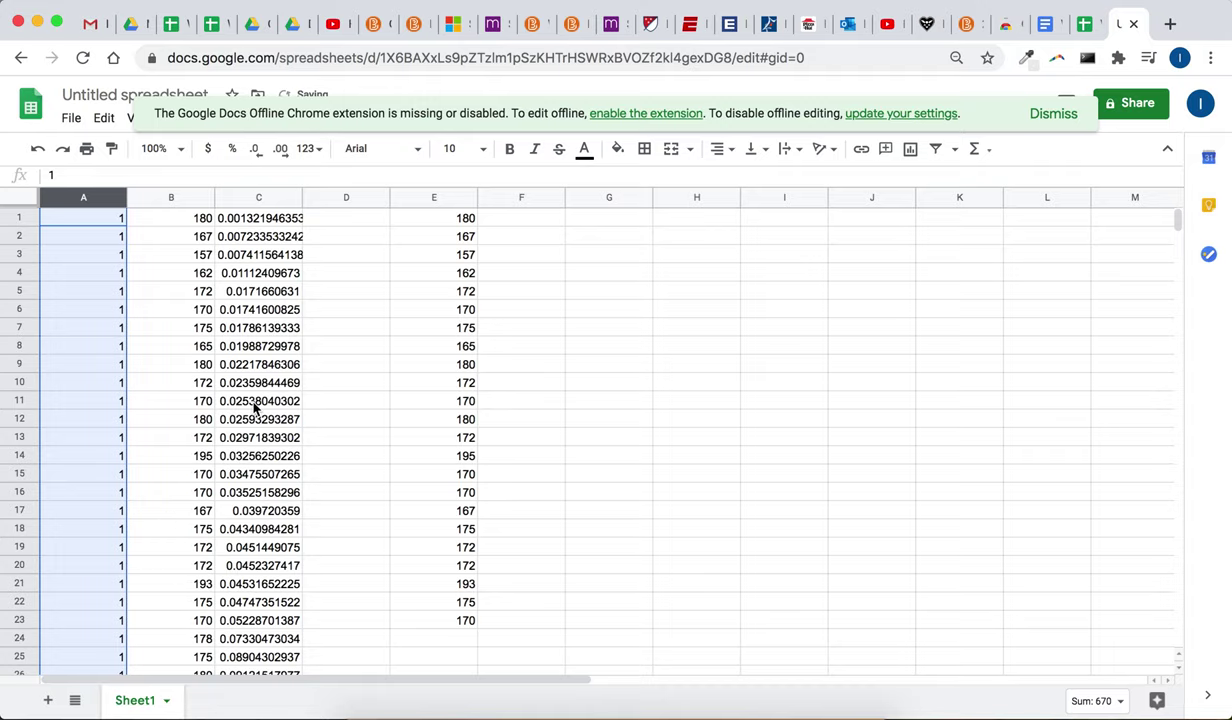
scroll(253, 360, down, 6)
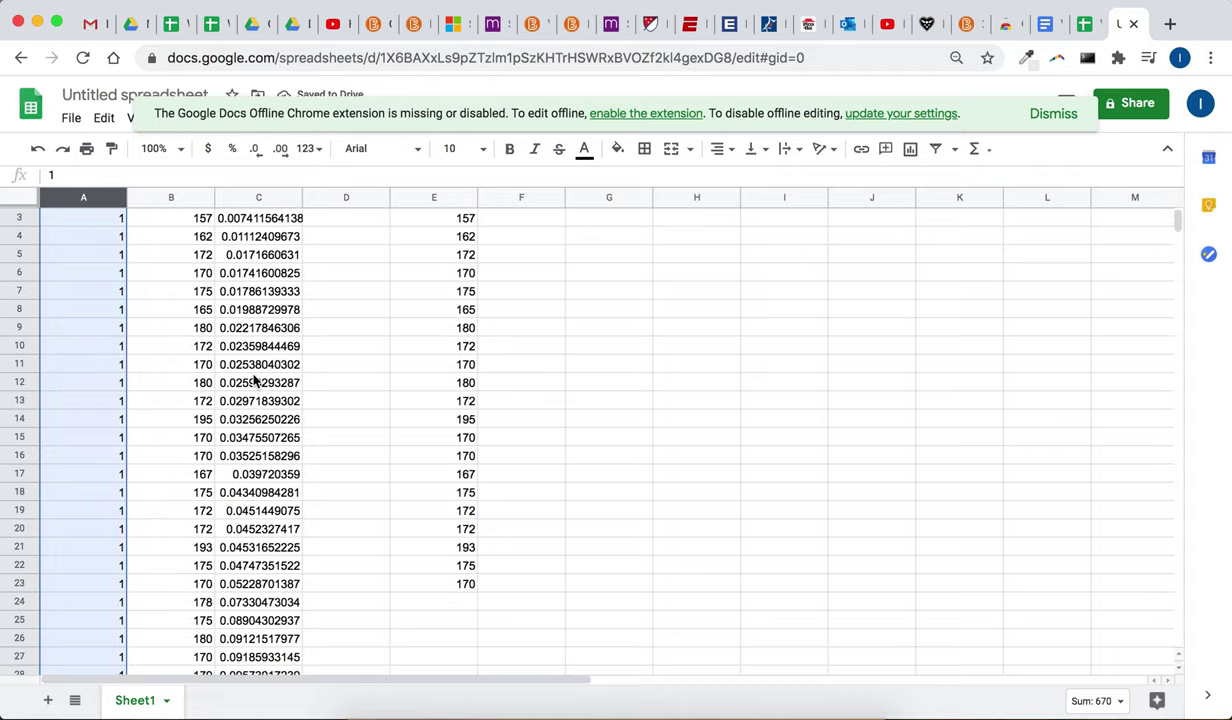
scroll(255, 380, down, 2)
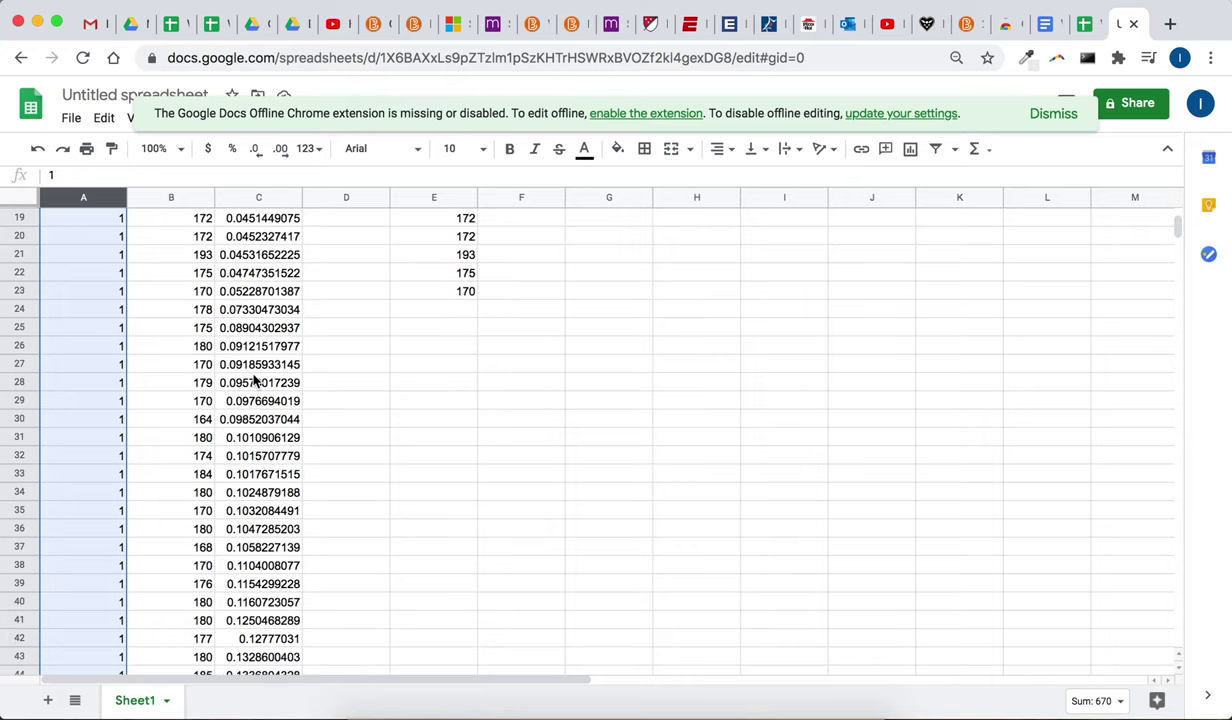
scroll(255, 380, up, 6)
Copy the ethnicity and height values of the first 80 ethnicity 1 rows, A1:B80
click(120, 216)
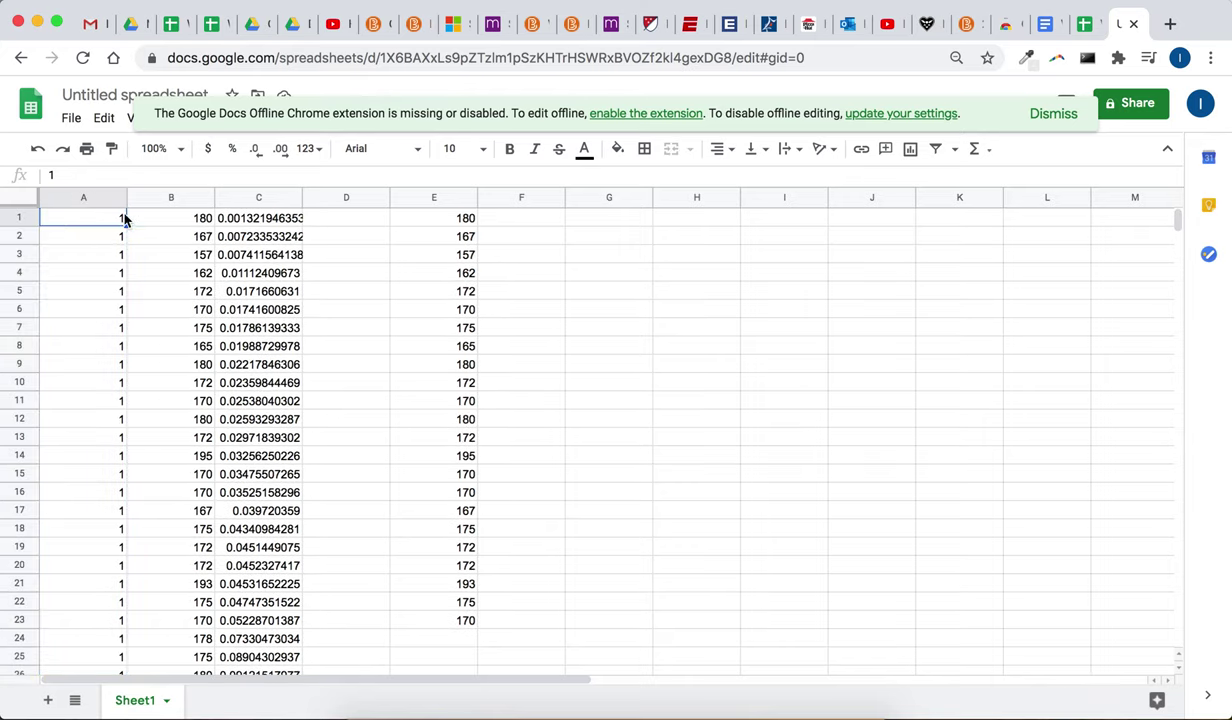
click(191, 216)
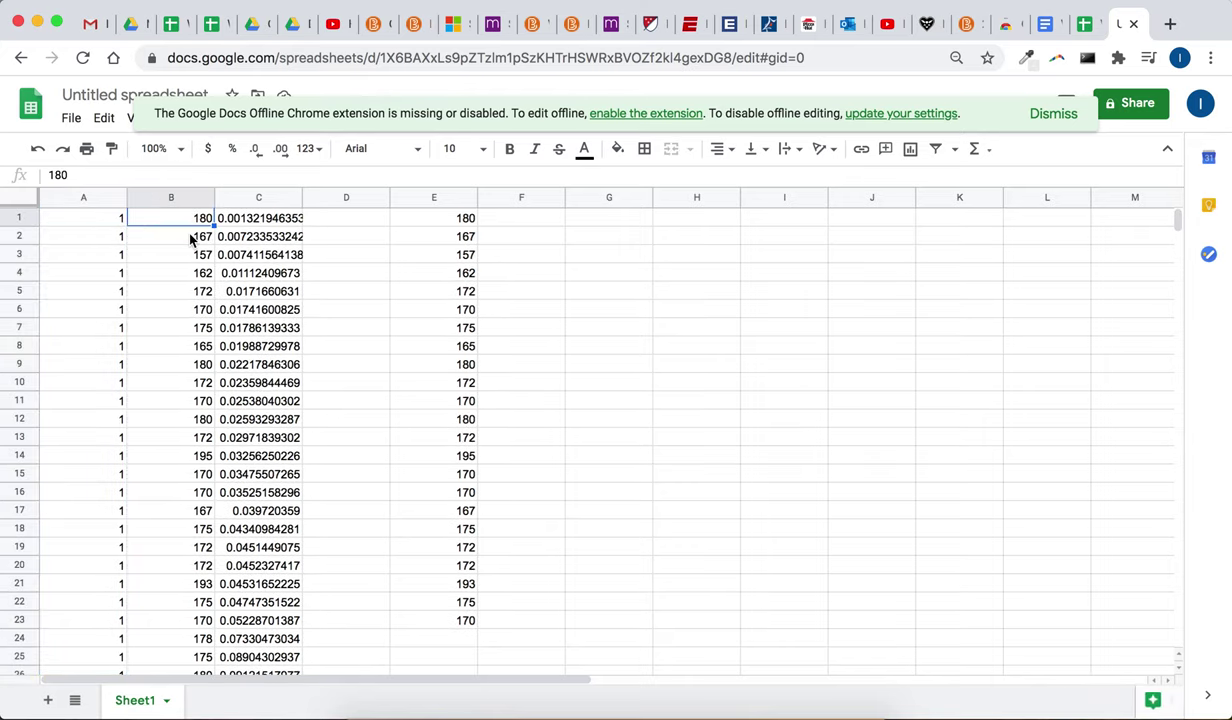
scroll(190, 238, down, 2)
scroll(190, 238, down, 4)
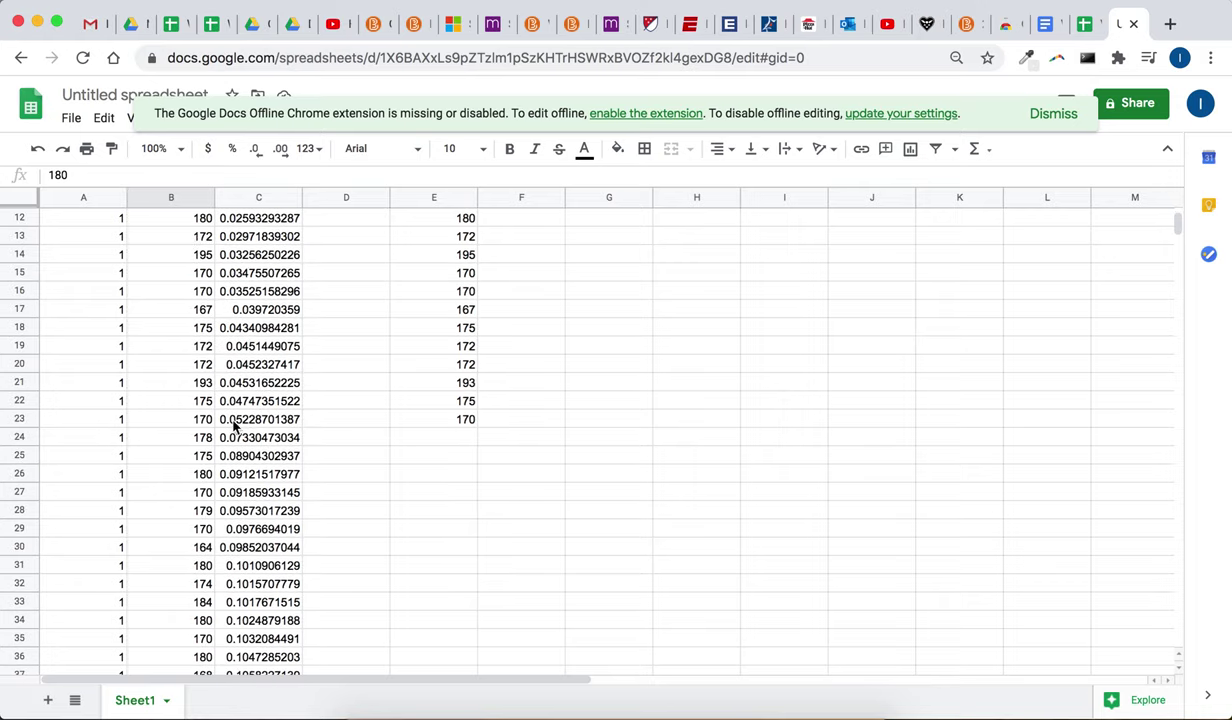
scroll(240, 408, down, 1)
scroll(240, 407, down, 6)
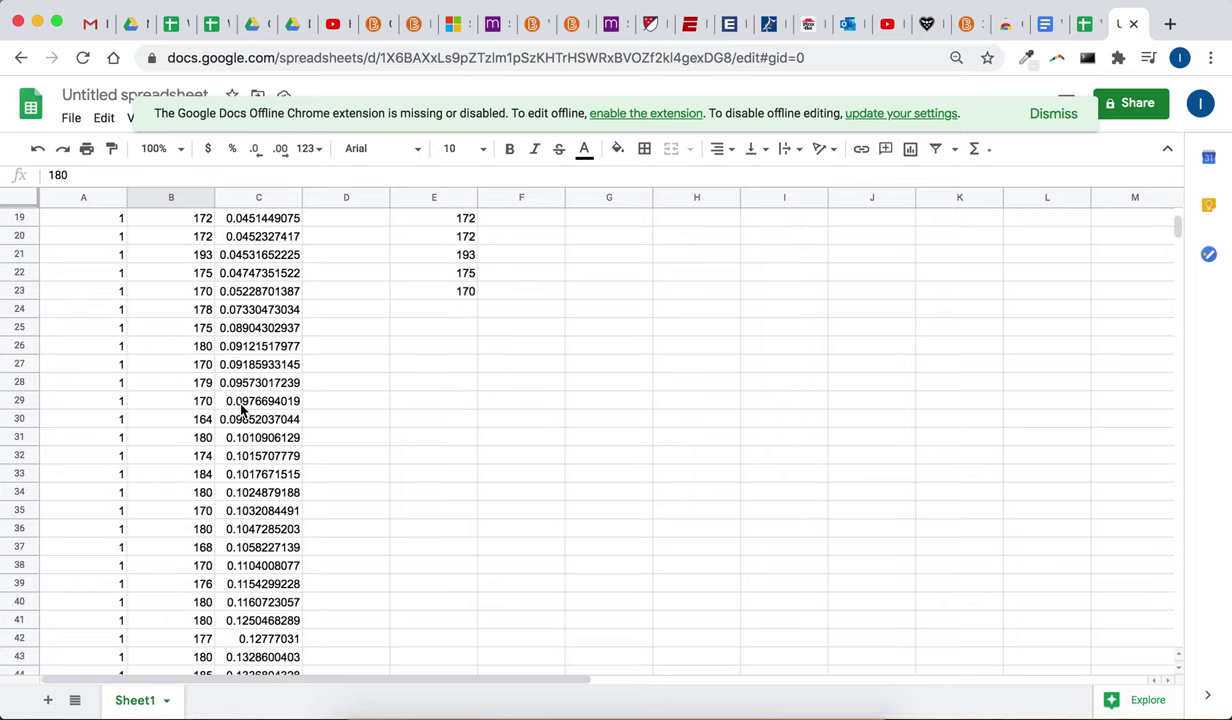
scroll(170, 457, down, 15)
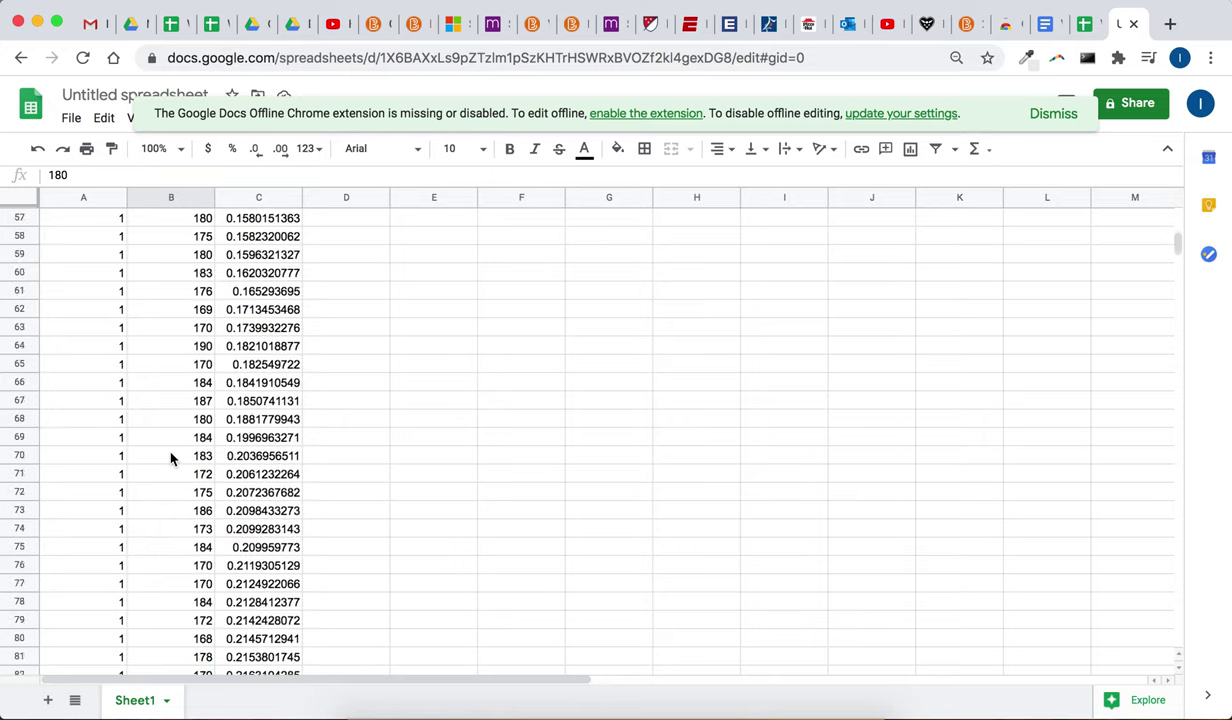
shift+click(184, 444)
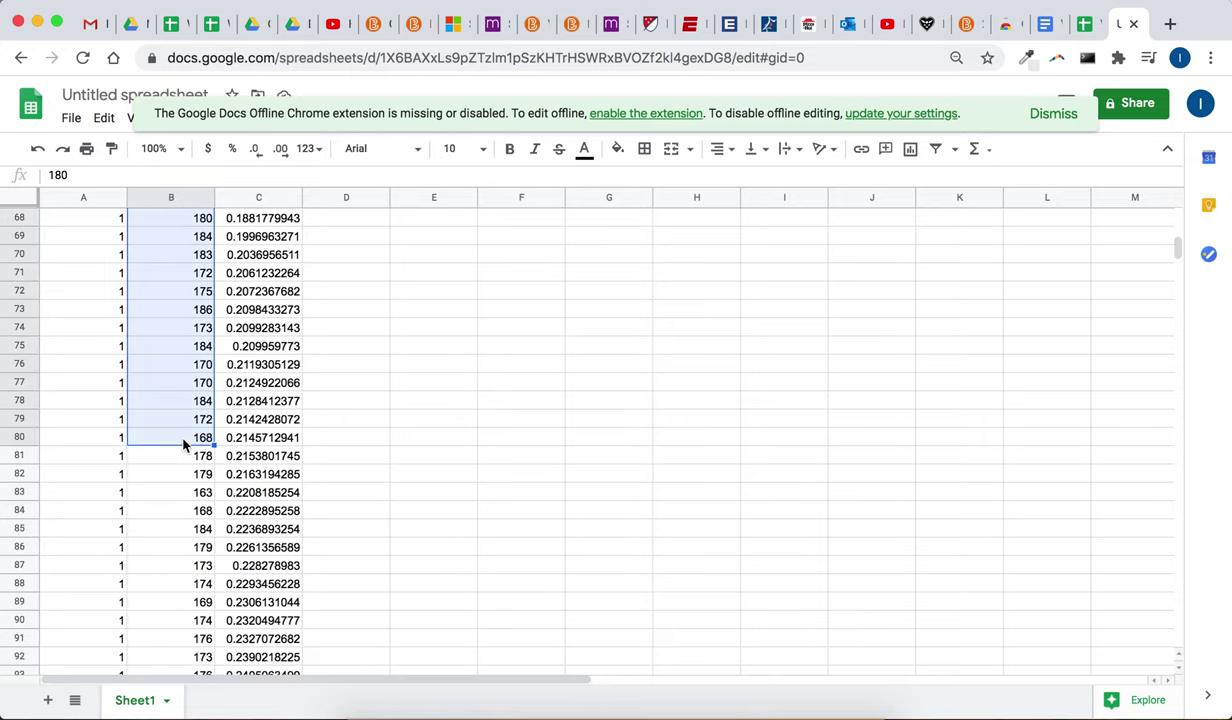
shift+click(104, 438)
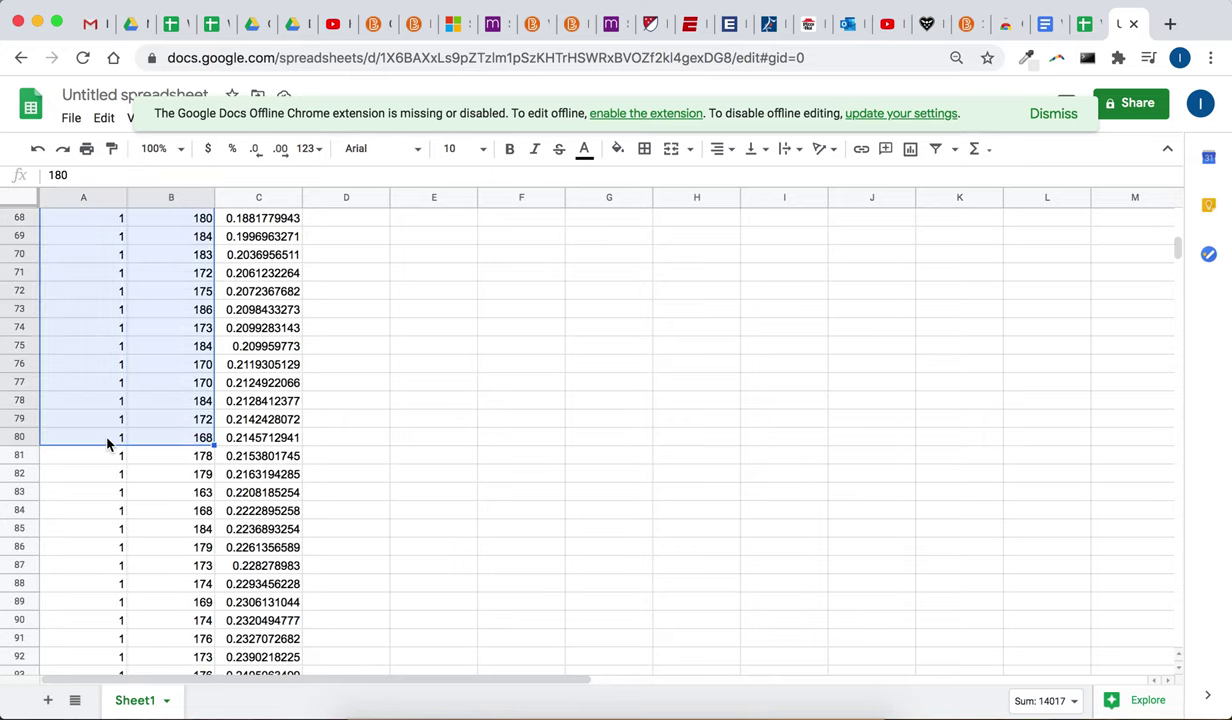
scroll(197, 450, up, 20)
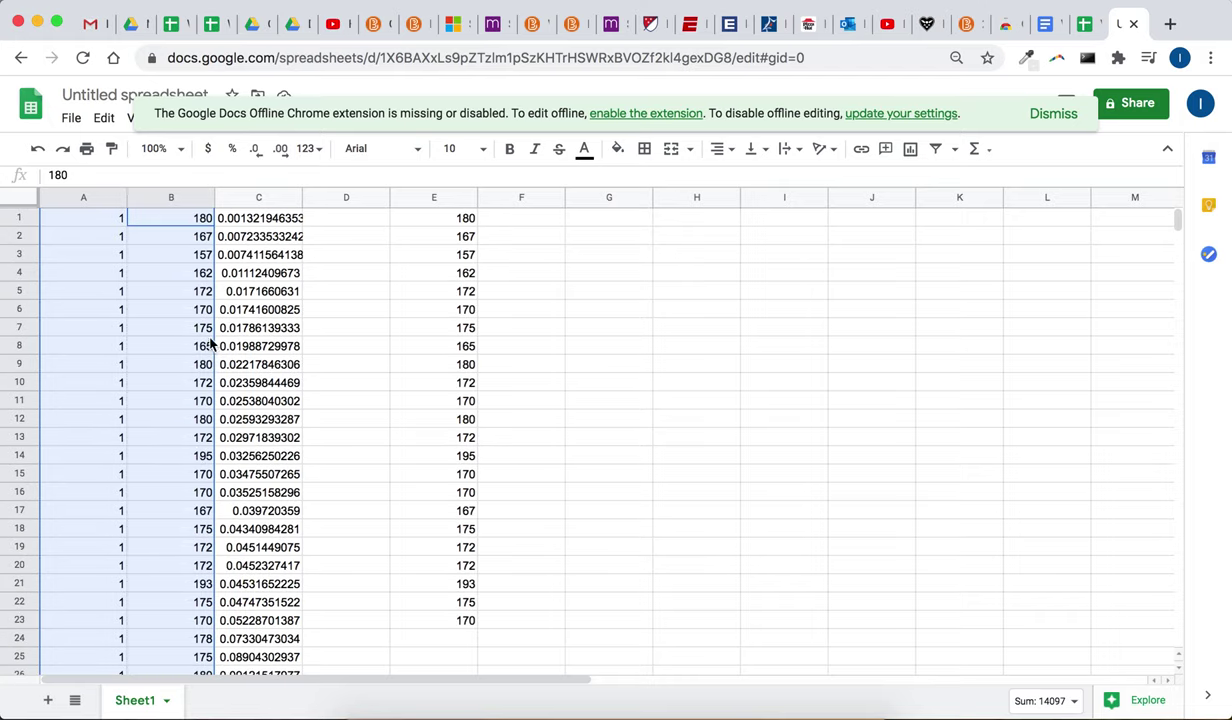
click(105, 119)
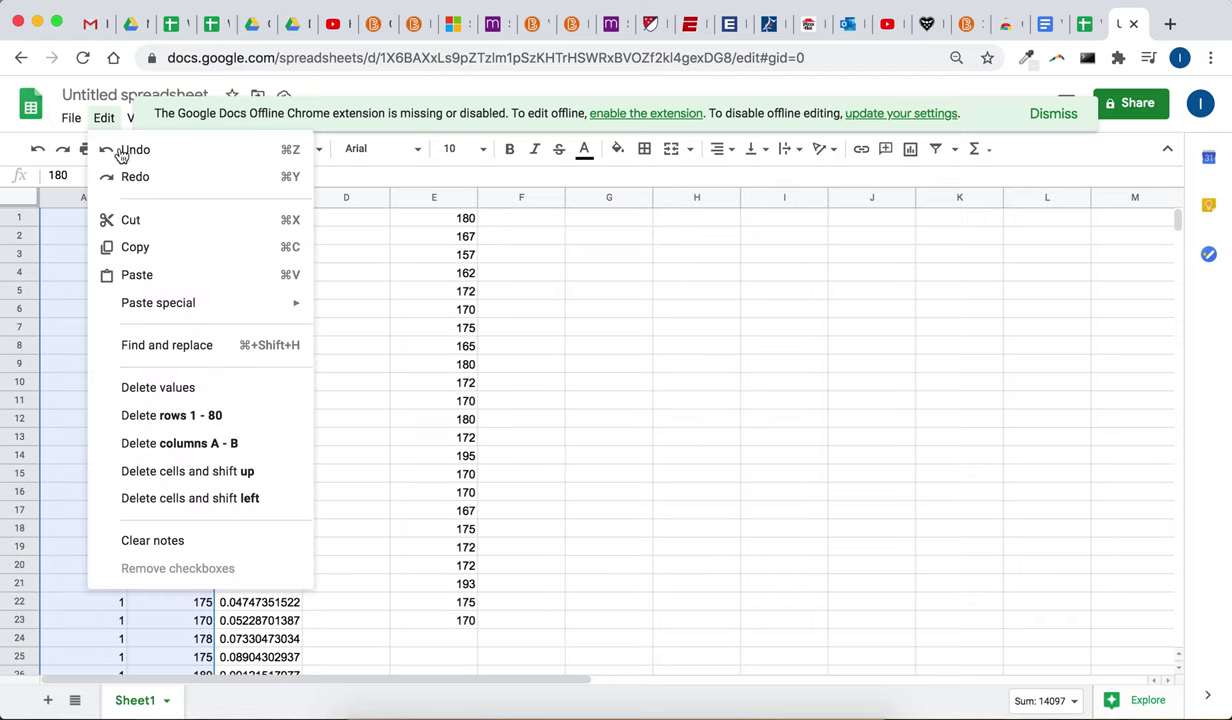
click(135, 246)
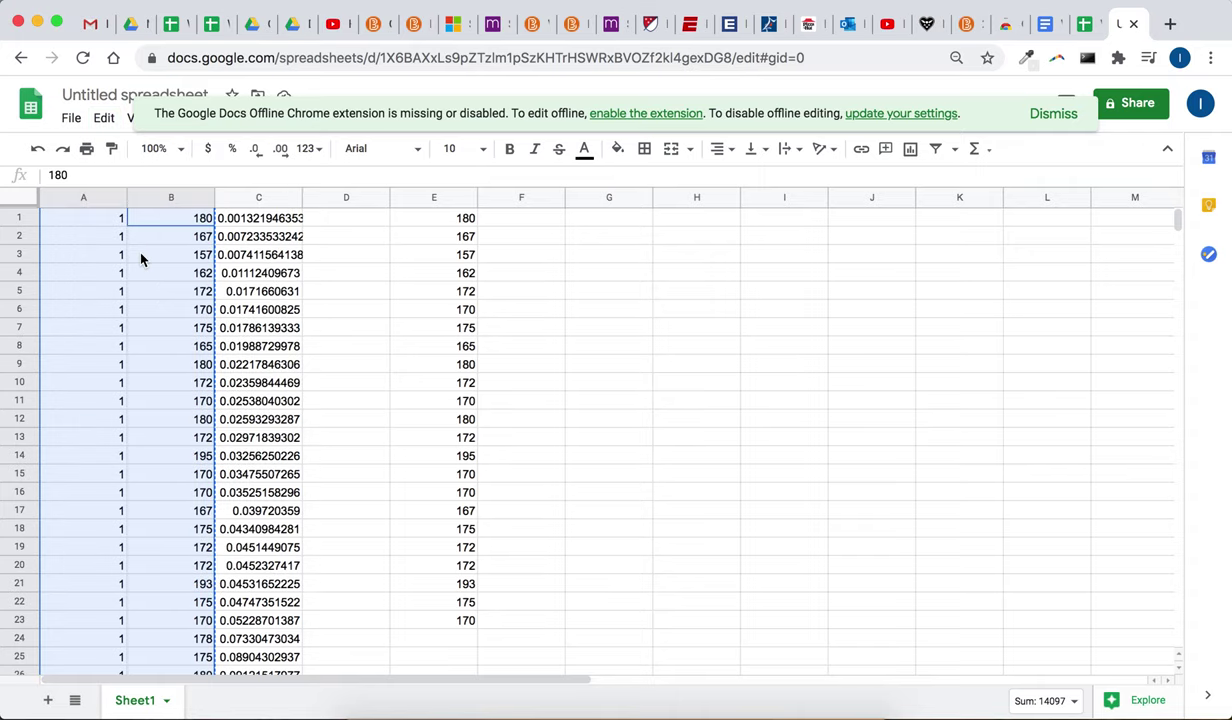
Label the stratified sample columns with "ethnicity" in H1 and "height" in I1
click(685, 220)
text(ethnicity)
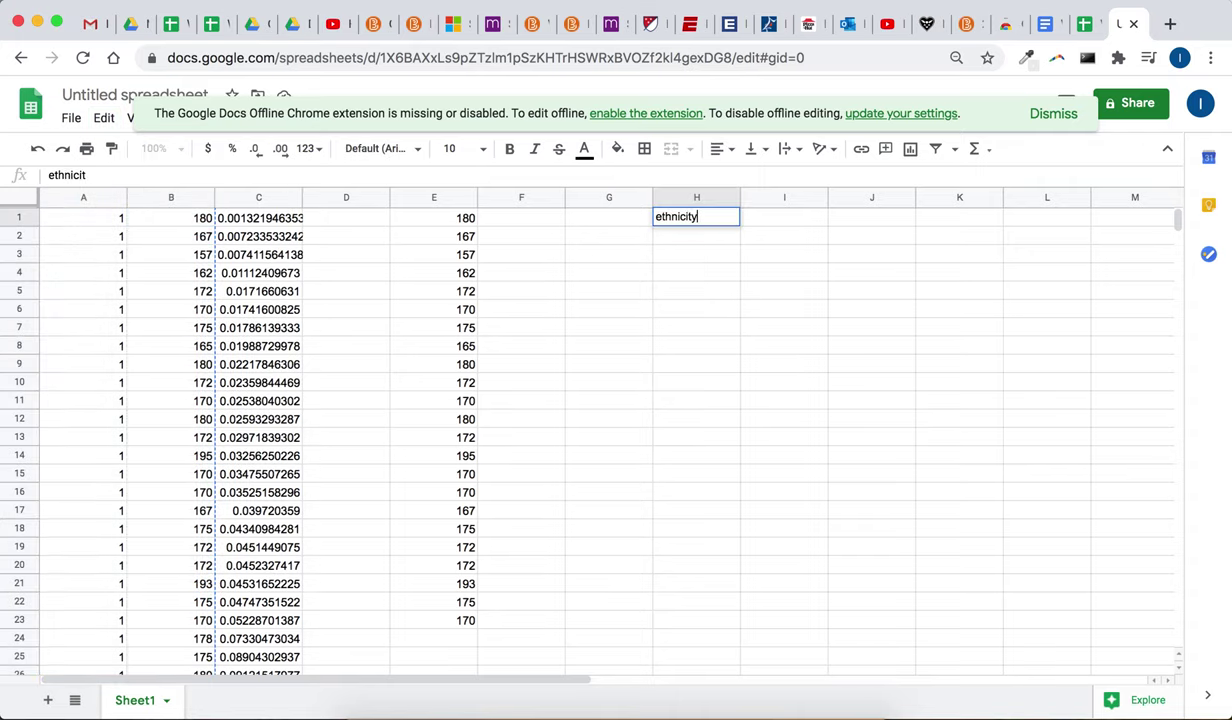
key(Tab)
text(height)
key(Return)
Paste the copied 80 ethnicity 1 rows at H2, below the new headers, and check where they end
click(696, 240)
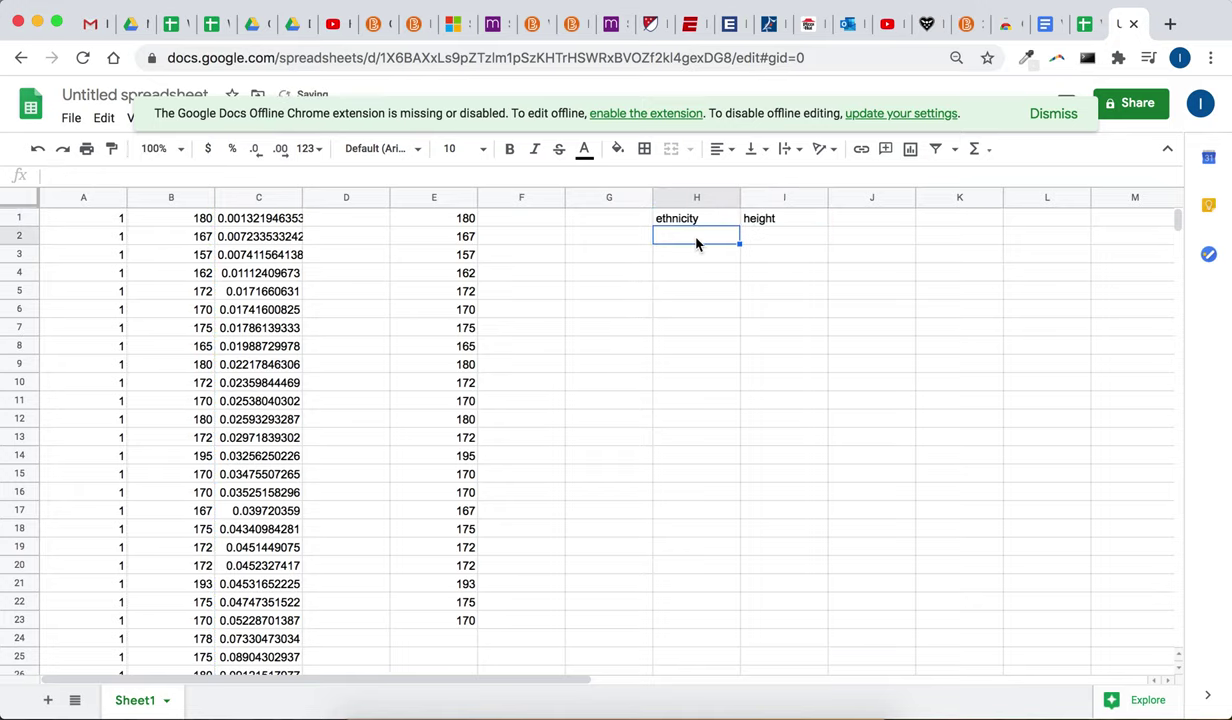
click(106, 118)
click(170, 281)
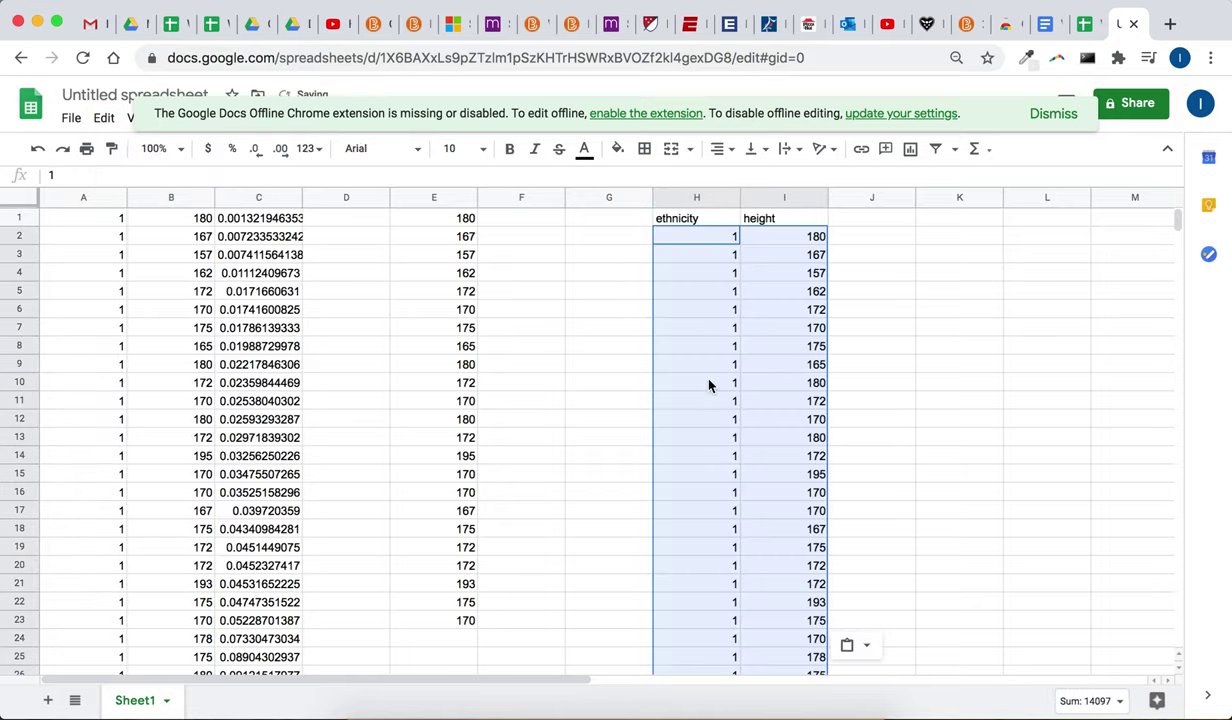
scroll(710, 385, down, 15)
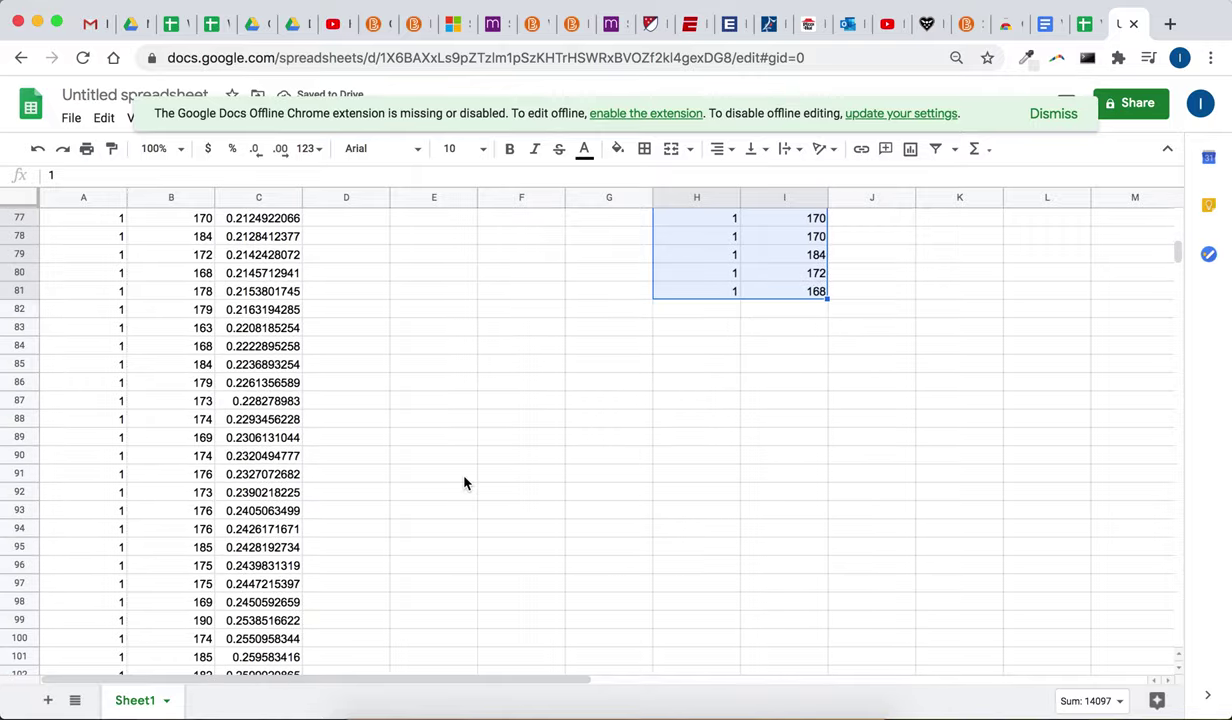
Copy the ethnicity and height values of the first 10 ethnicity 2 rows, A423:B432
click(462, 483)
scroll(463, 483, down, 20)
scroll(463, 483, down, 20)
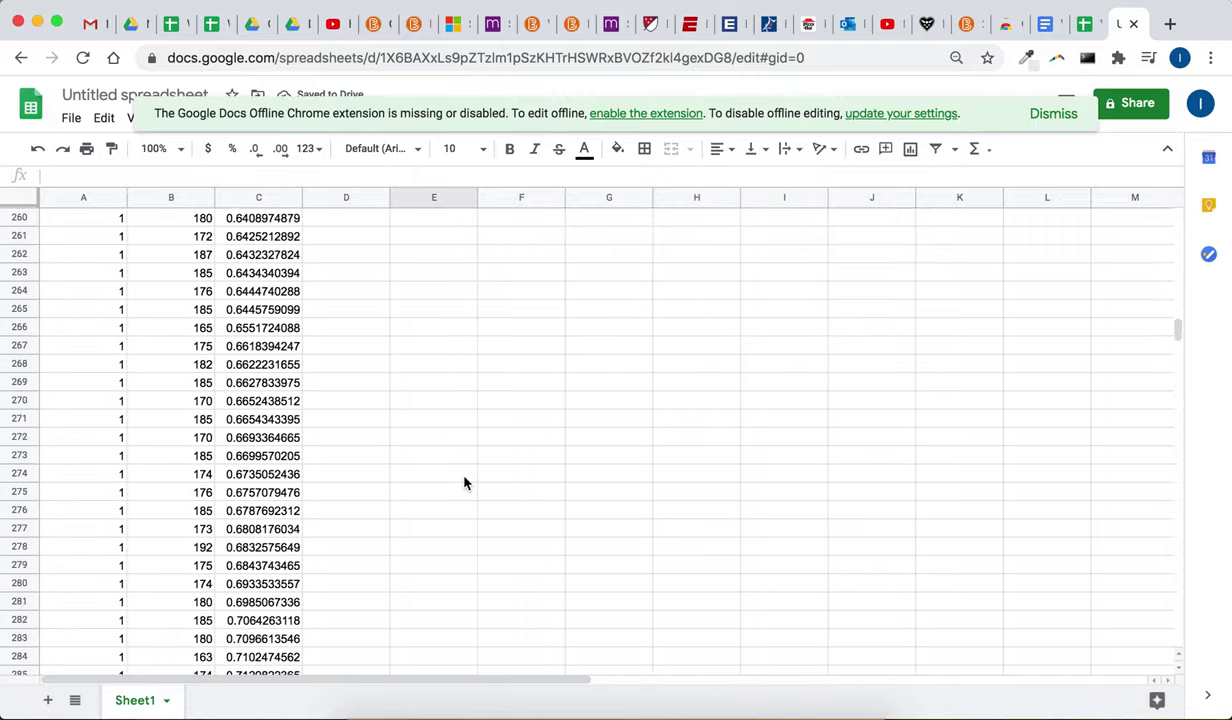
scroll(463, 483, up, 1)
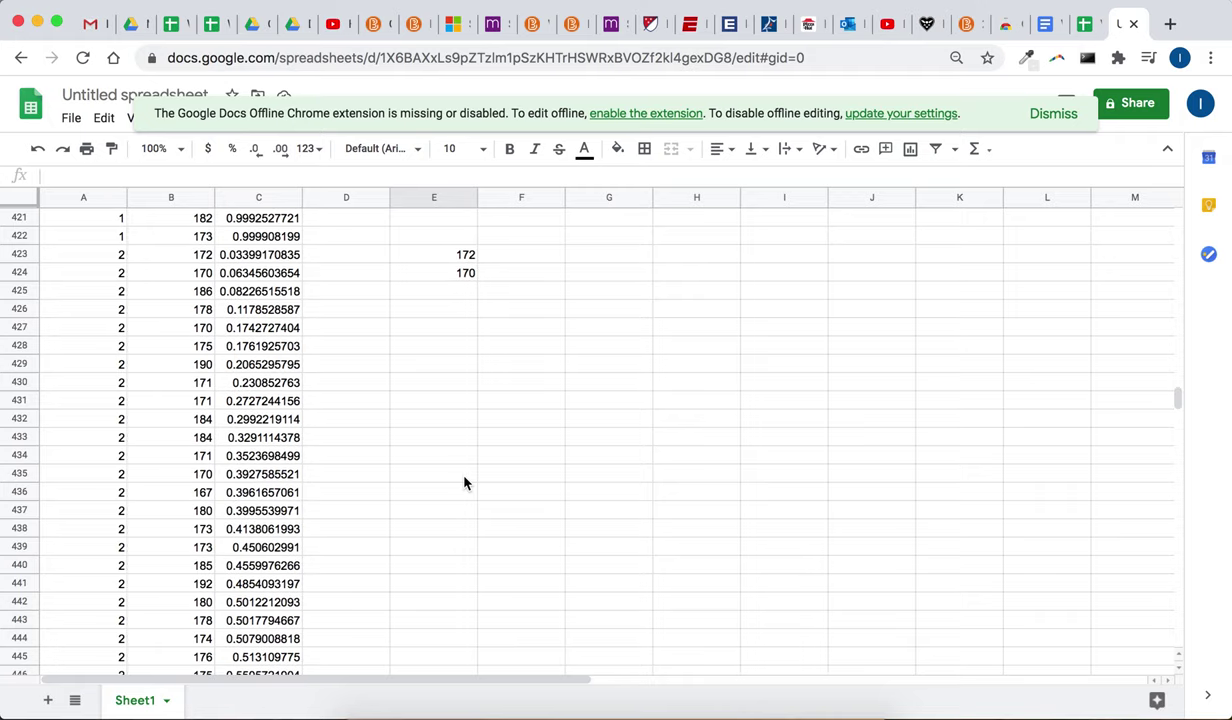
click(95, 254)
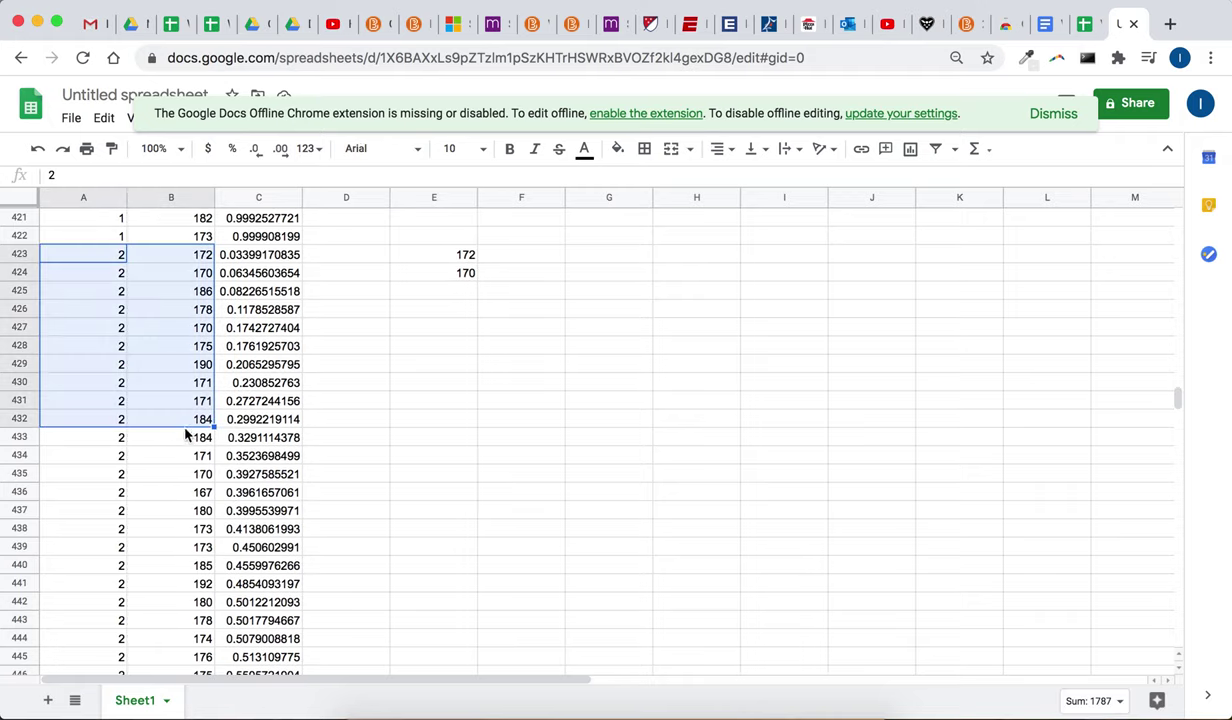
drag(185, 428, 186, 436)
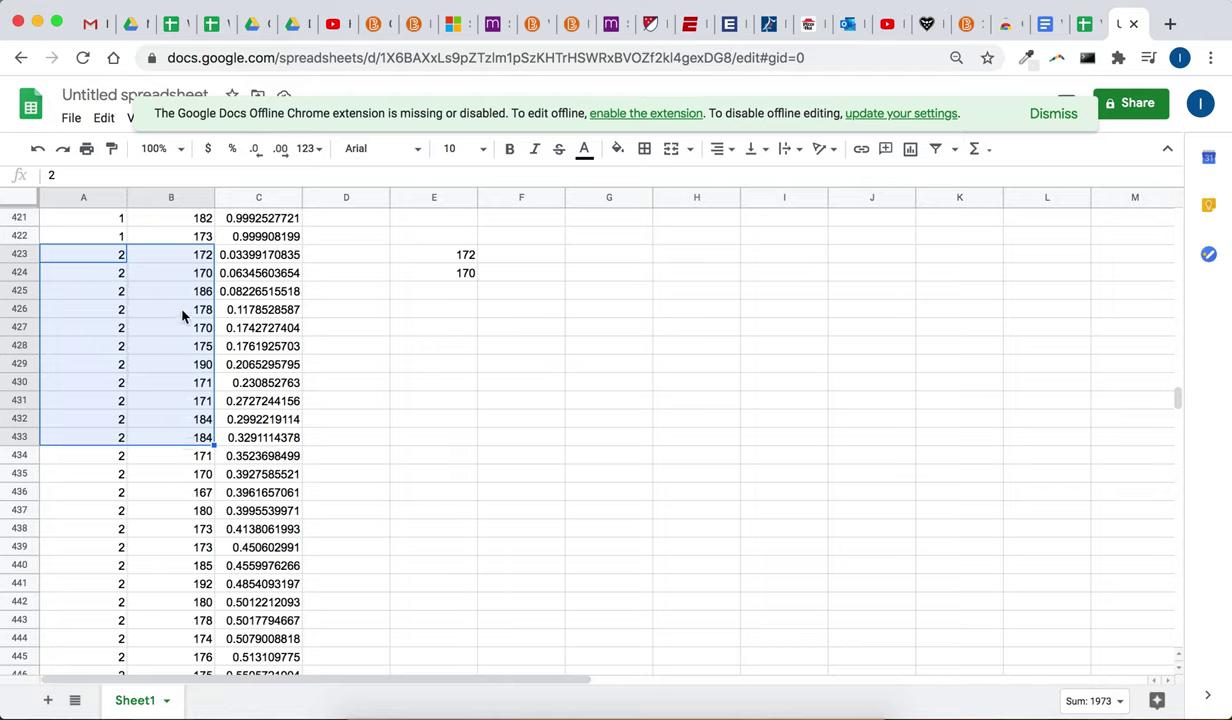
click(181, 428)
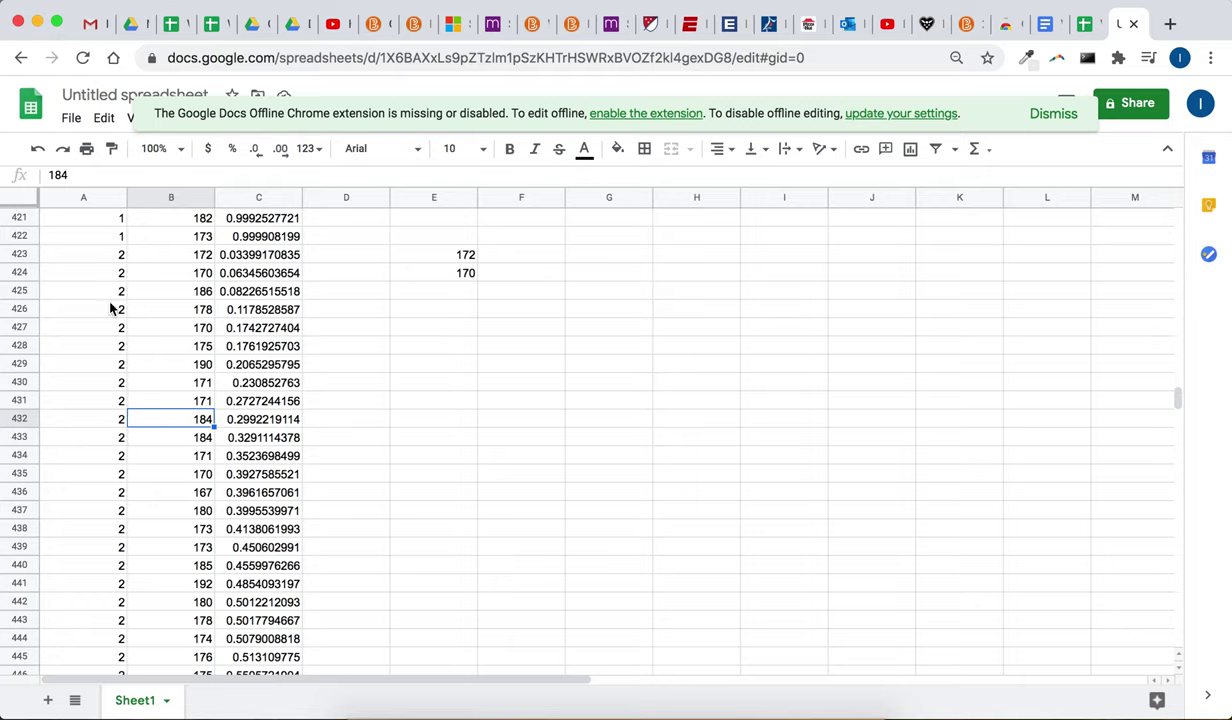
shift+click(99, 254)
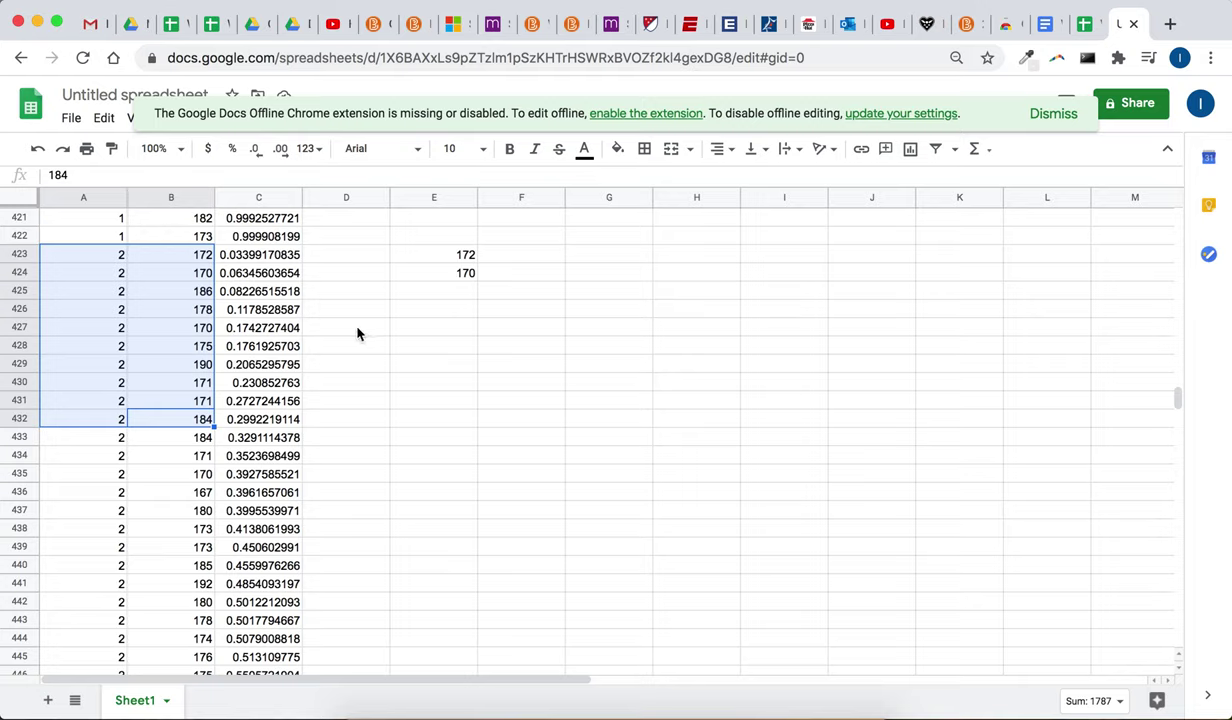
key(super+c)
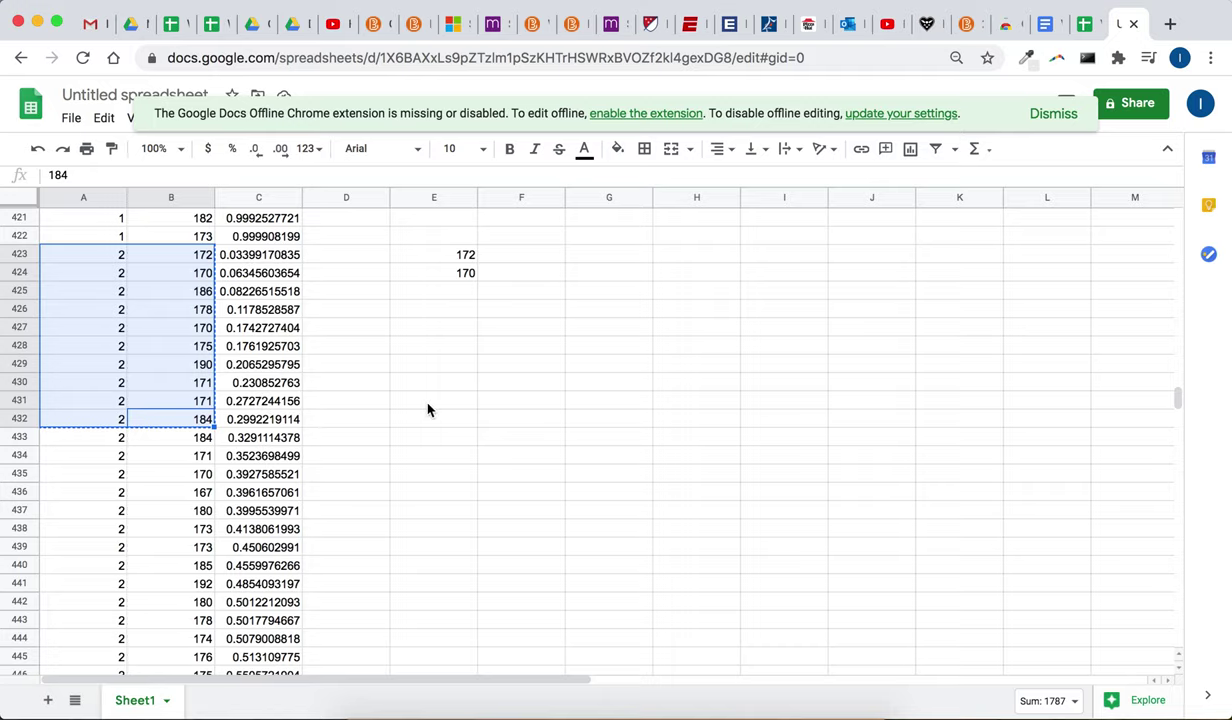
Paste the copied ethnicity 2 rows at H82, directly below the ethnicity 1 rows of the stratified sample
scroll(428, 409, up, 20)
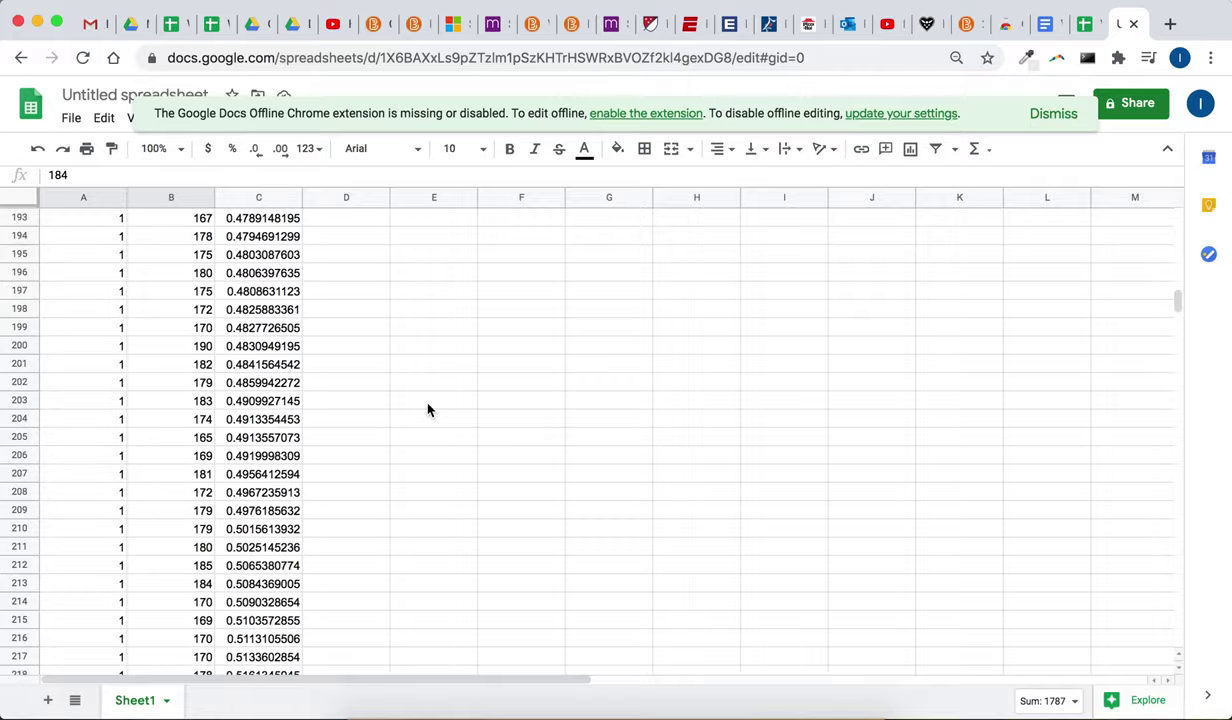
scroll(428, 409, up, 20)
scroll(585, 456, down, 5)
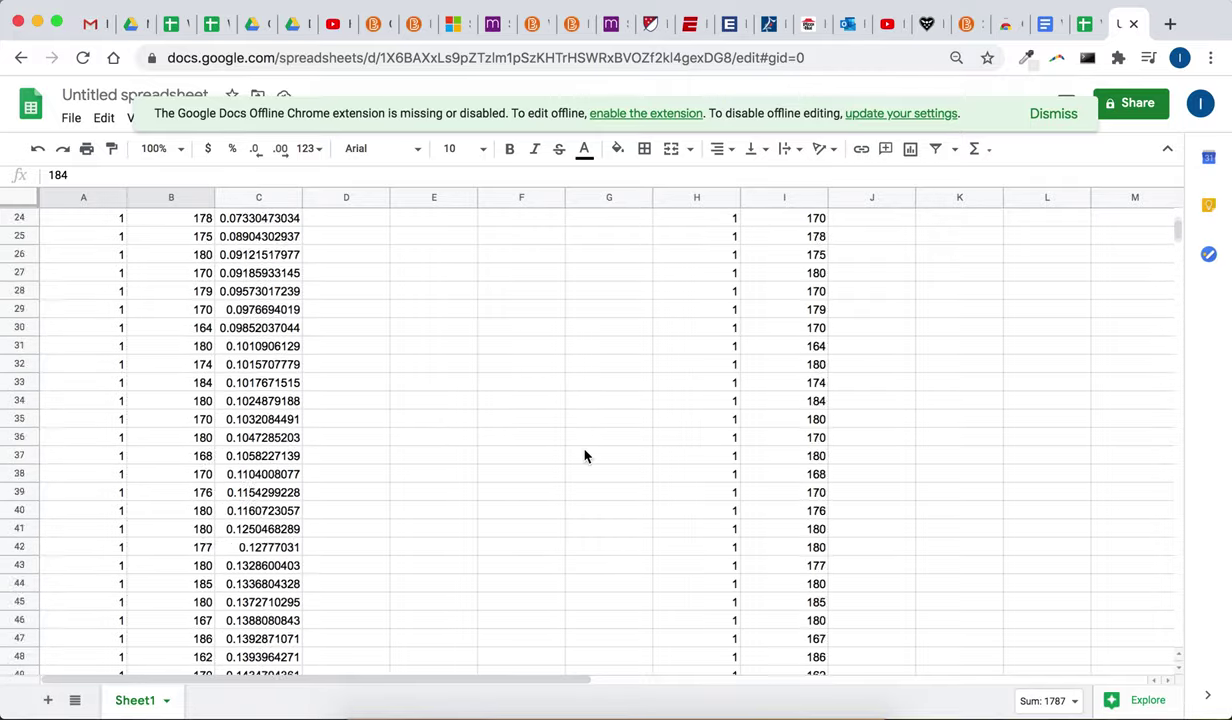
scroll(585, 456, down, 10)
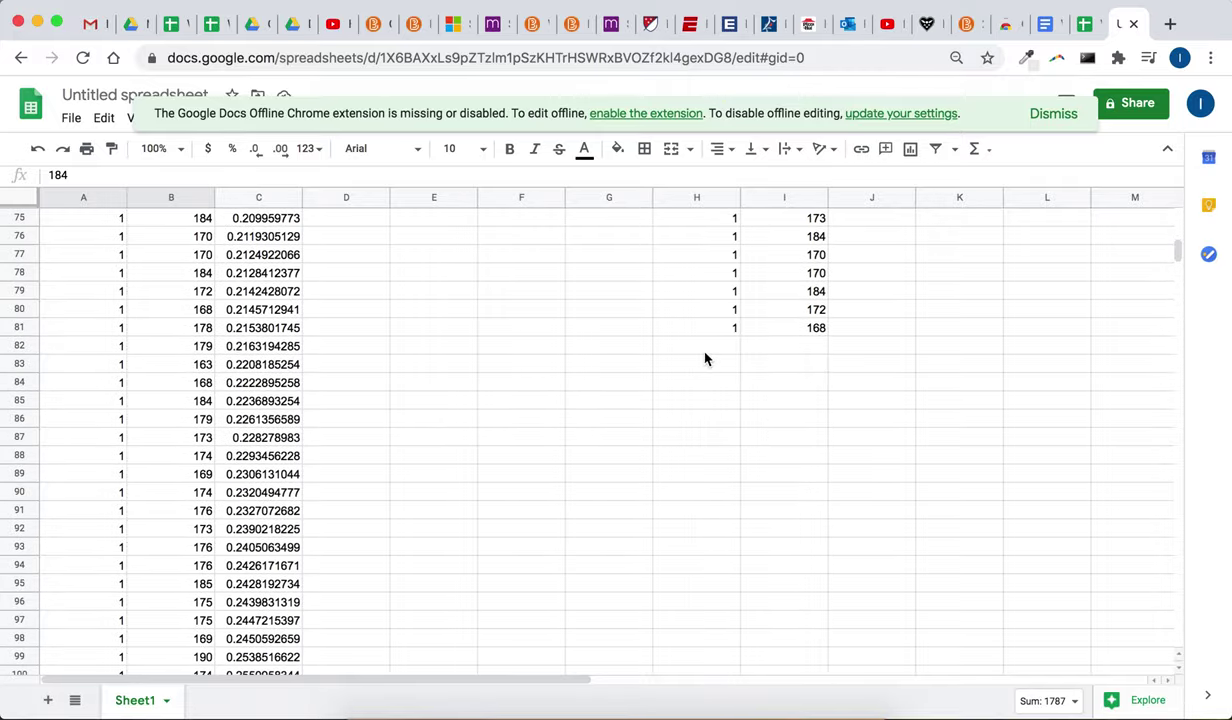
click(704, 355)
key(ctrl+v)
scroll(682, 440, down, 11)
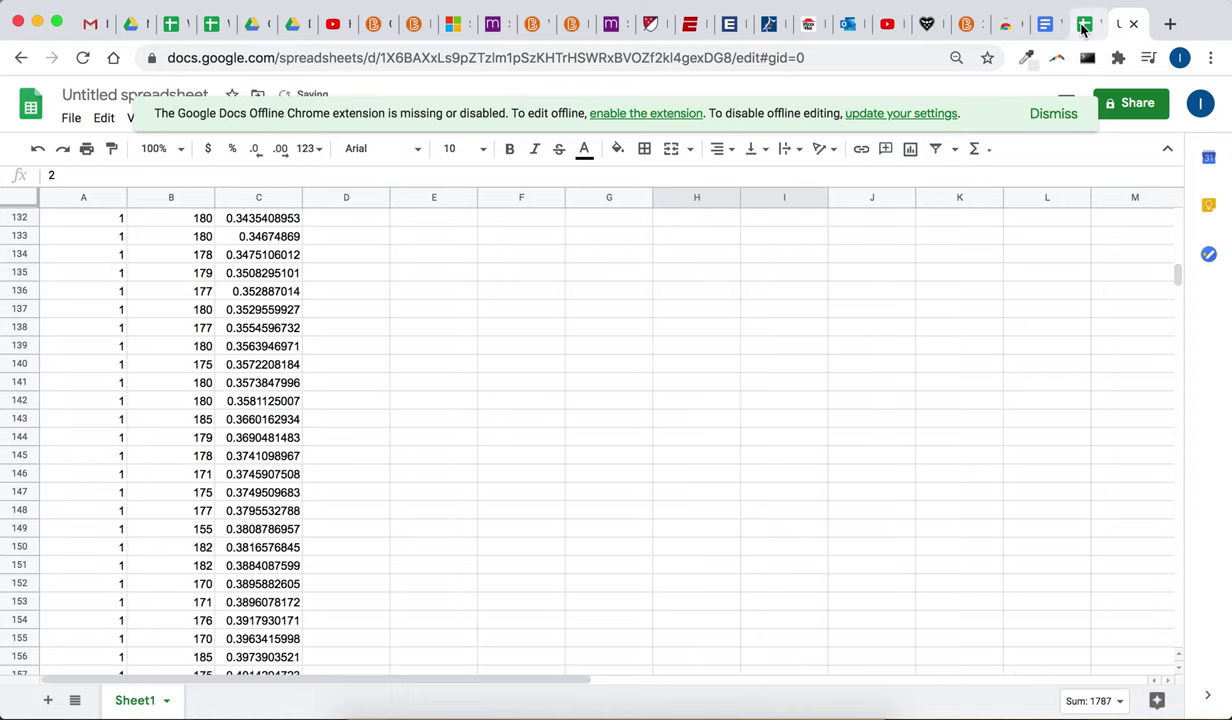
Check the ethnicity percentages and the mean, median and mode section in the Week One Google Sheets Instructions document, and return to the spreadsheet
click(1084, 25)
click(1045, 24)
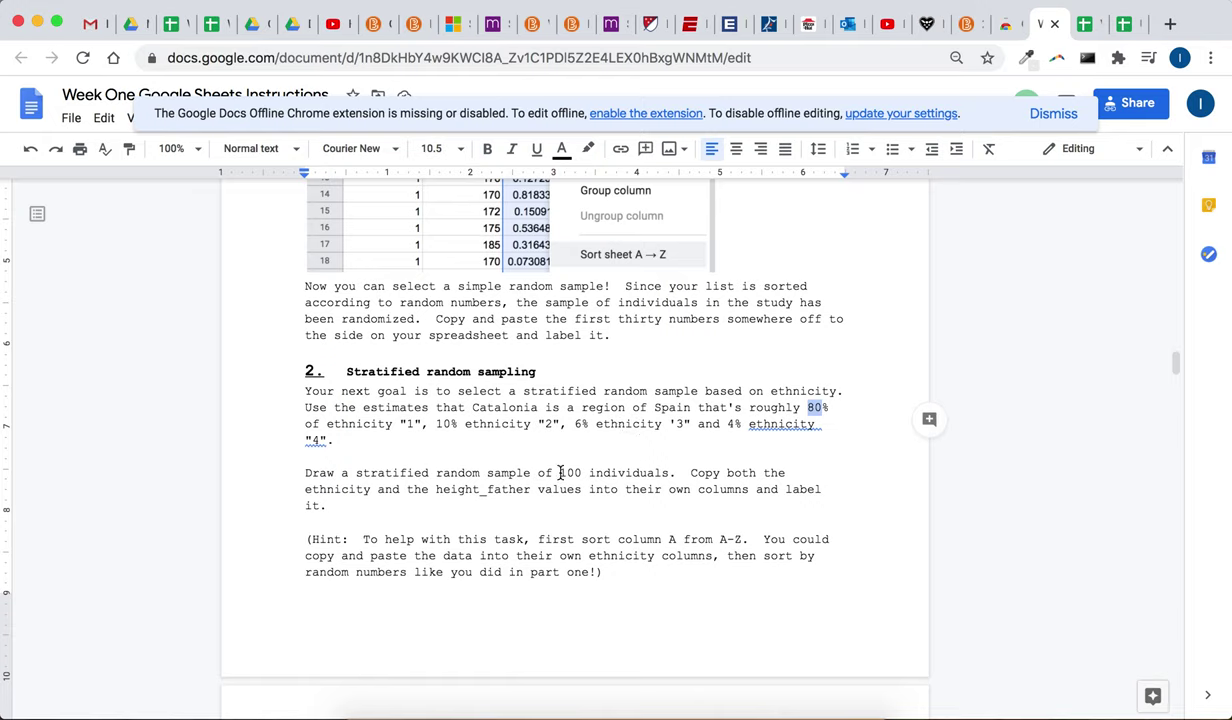
drag(575, 424, 589, 425)
scroll(737, 413, down, 5)
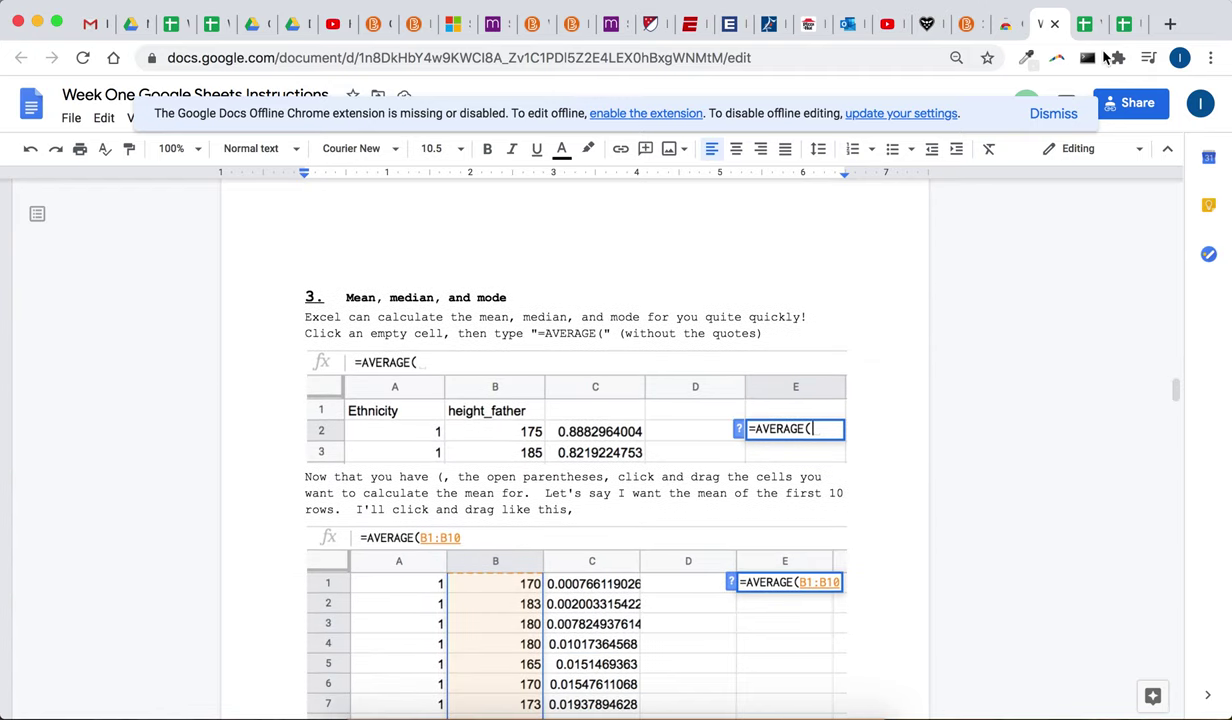
click(1122, 23)
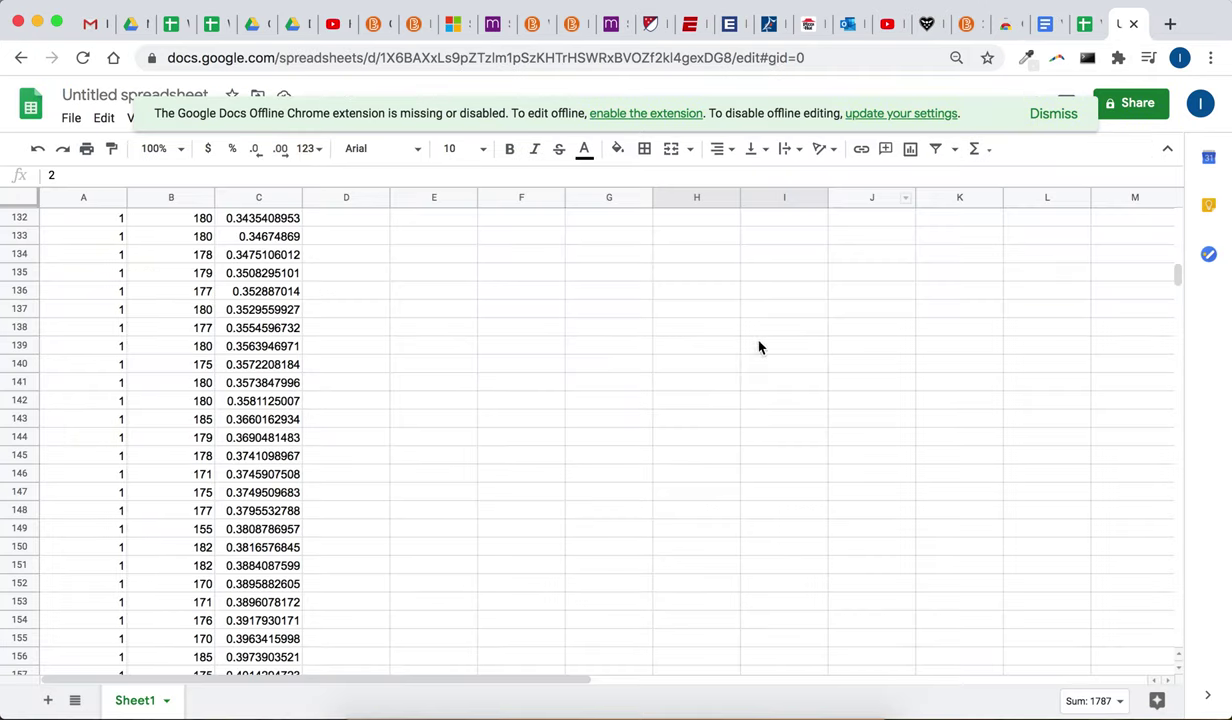
Label K2 "mean" and enter =average(I2:I22) beside it in L2
scroll(845, 305, up, 20)
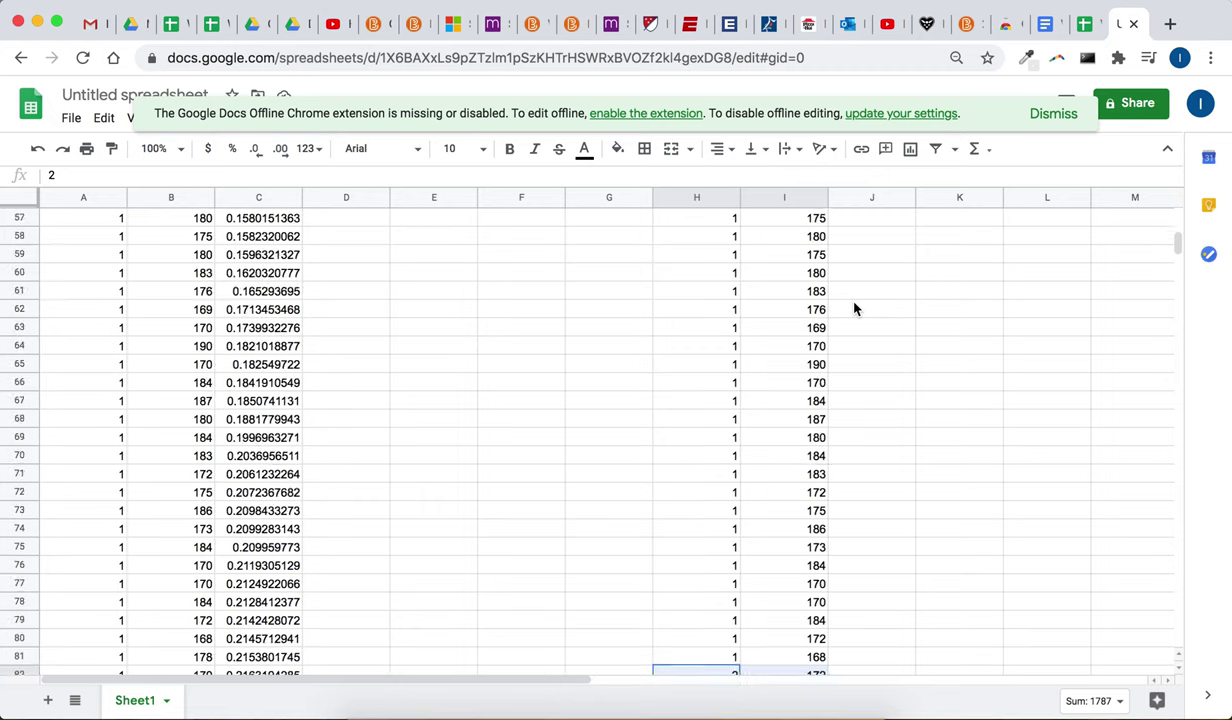
click(1008, 257)
click(977, 241)
text(mean)
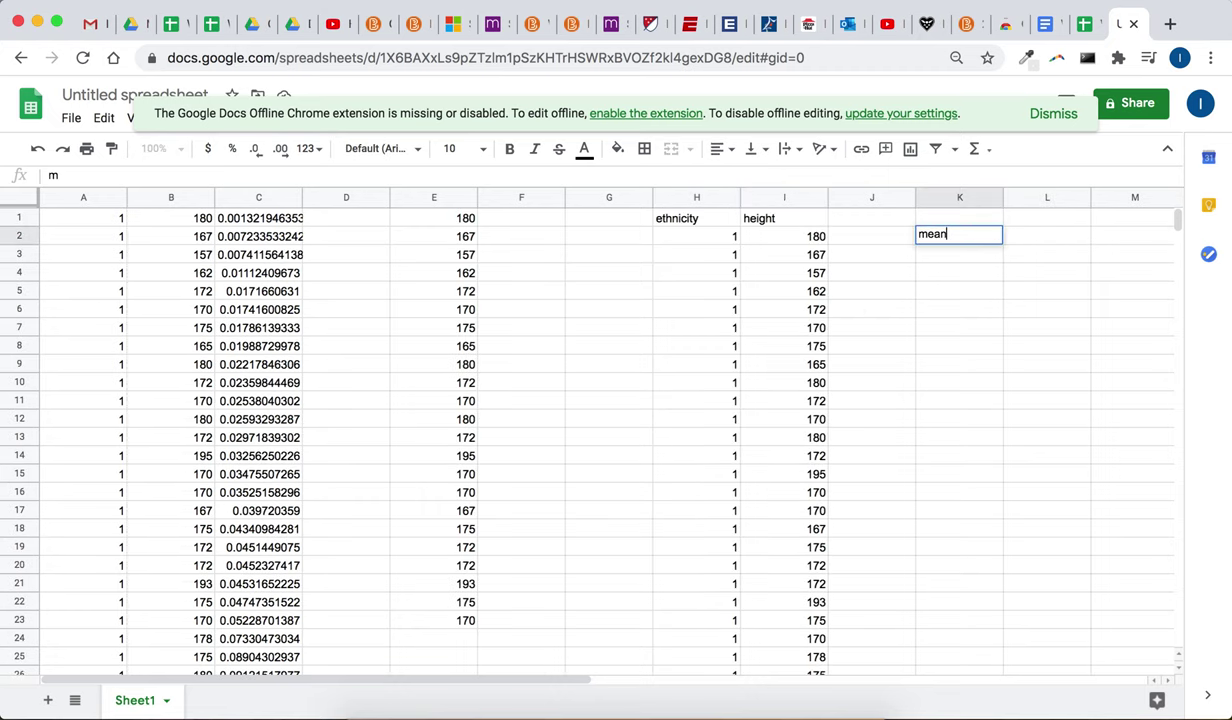
key(Tab)
text(=avera)
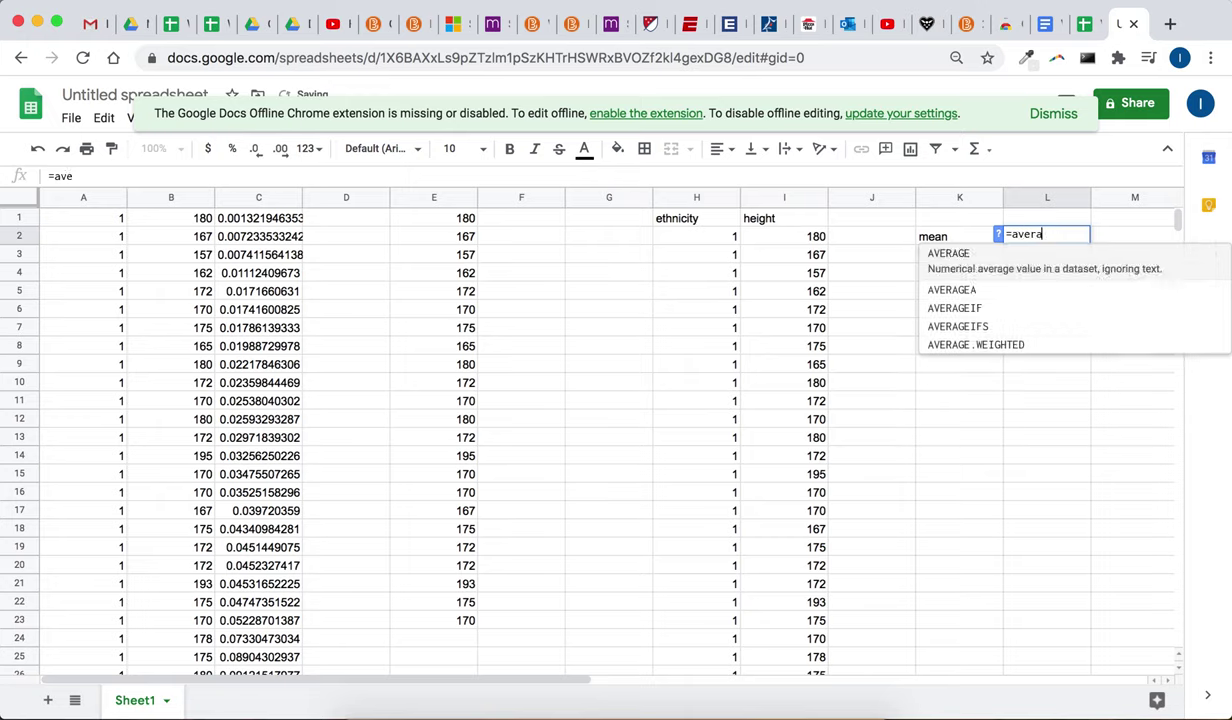
text(ge()
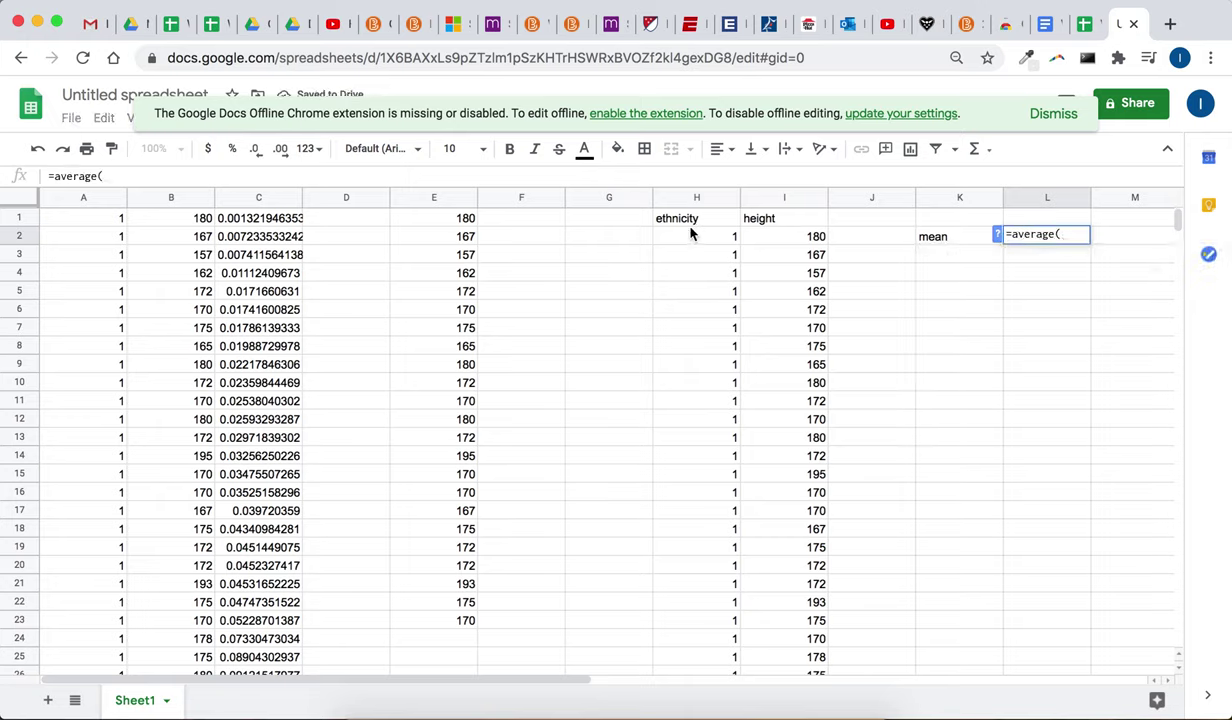
drag(784, 239, 770, 603)
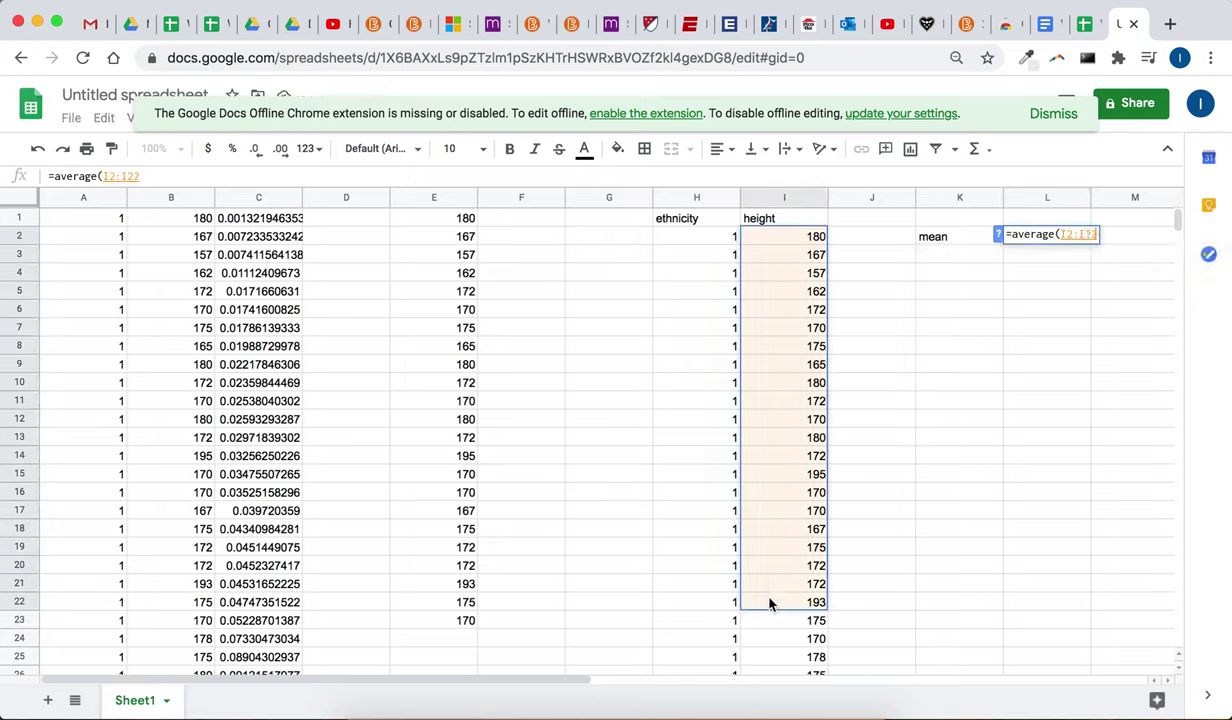
text())
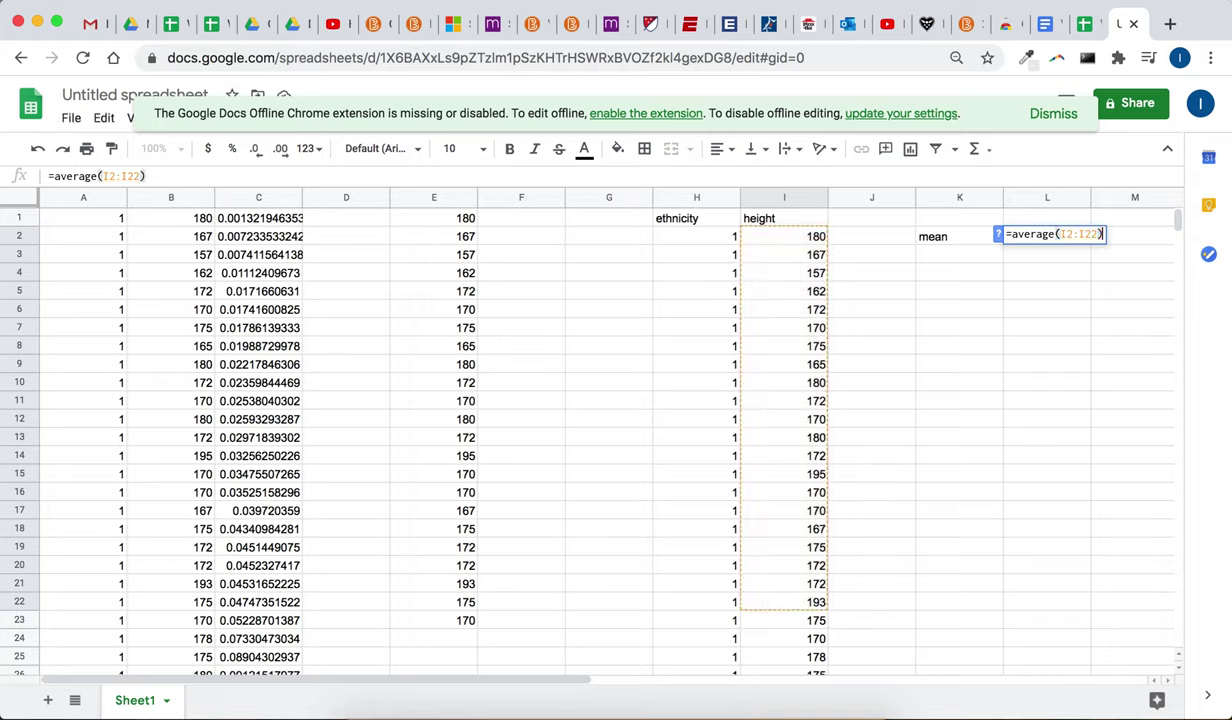
key(Return)
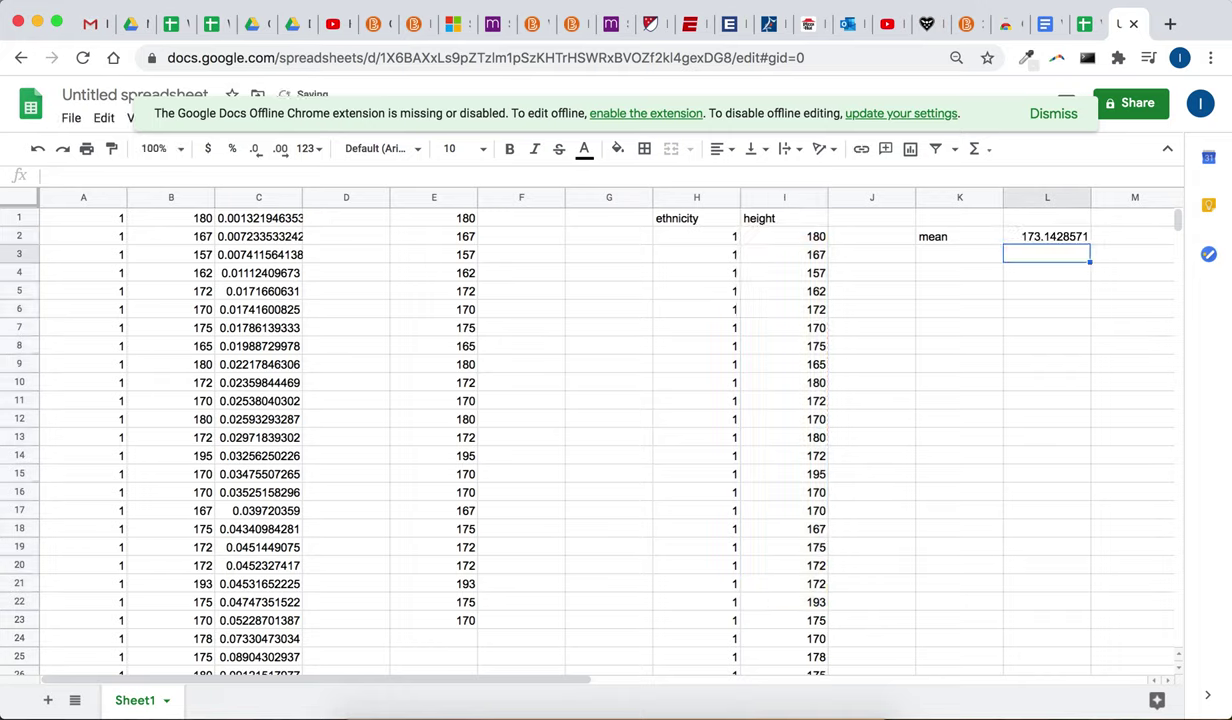
Label K3 "median" and enter =median(I2:I20) beside it in L3
click(959, 254)
text(median)
key(Tab)
text(=median()
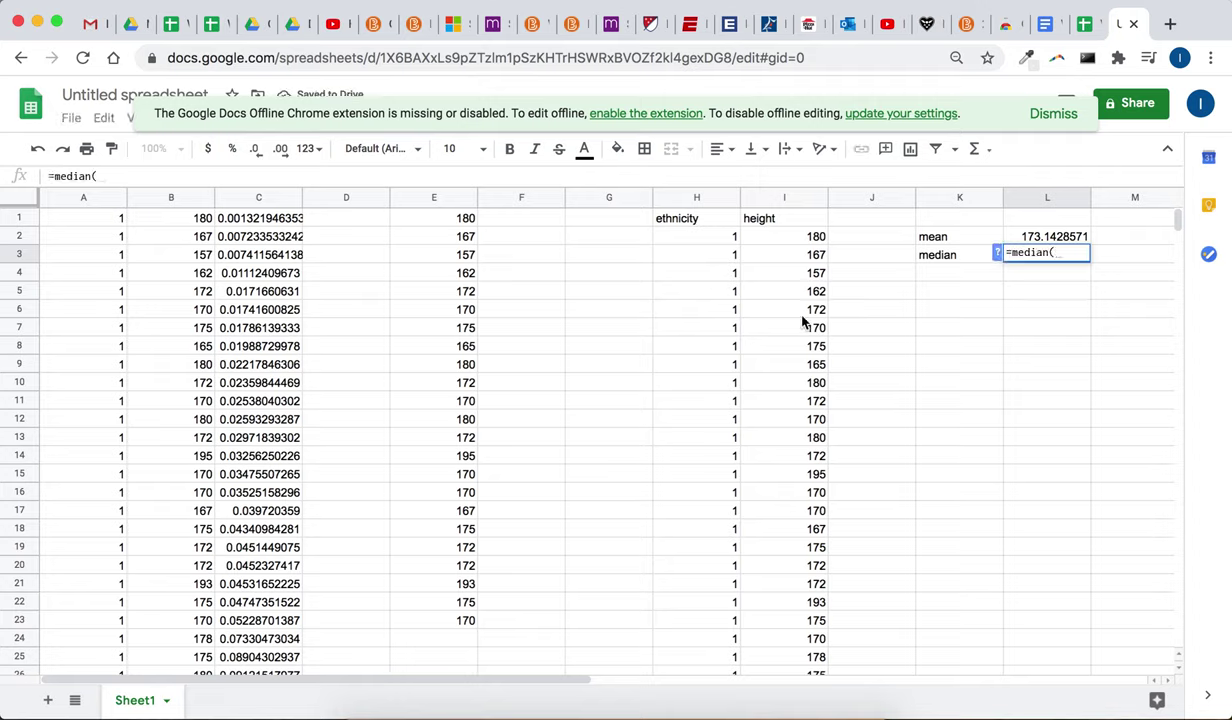
drag(792, 238, 792, 580)
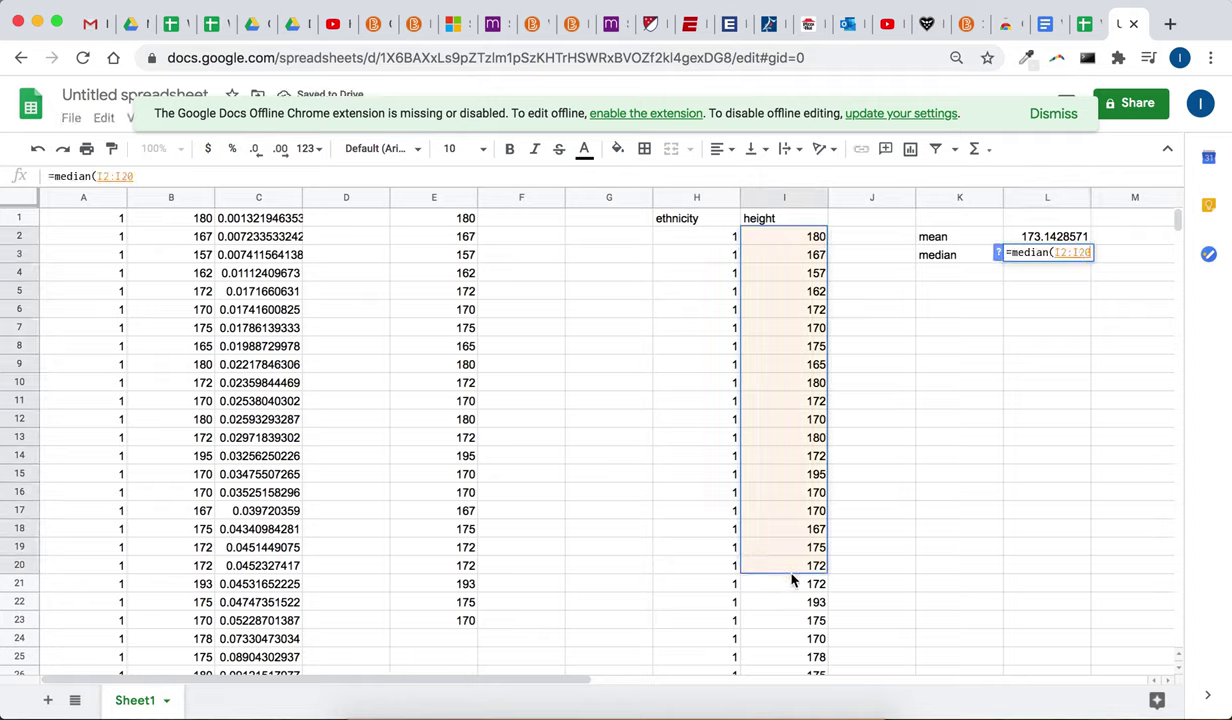
text())
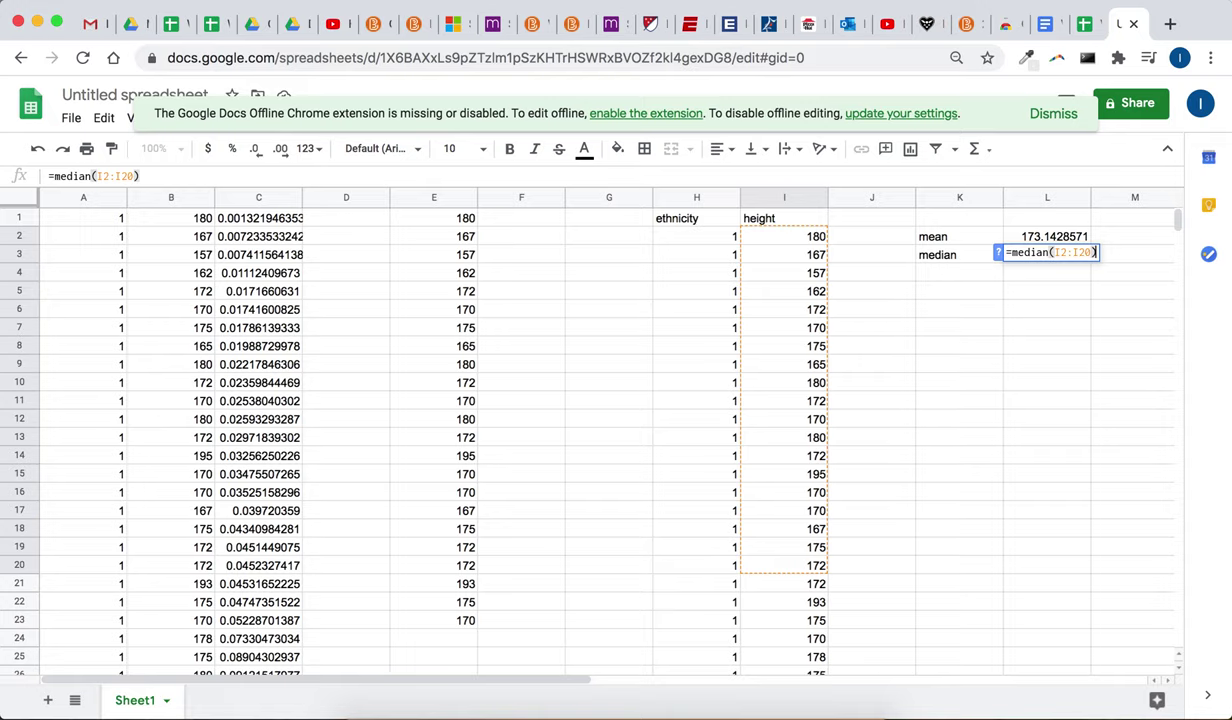
key(Return)
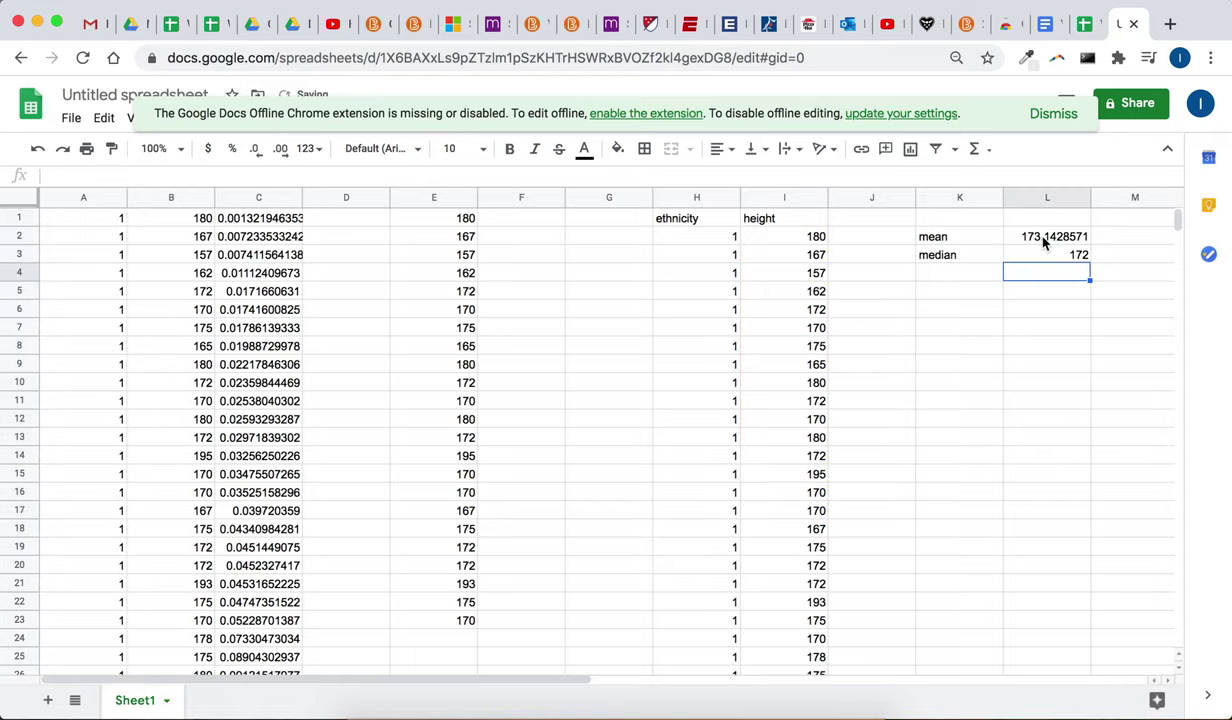
Read the remaining mean, median and mode directions in the instructions document, and return to the spreadsheet
click(1047, 26)
scroll(843, 505, down, 1)
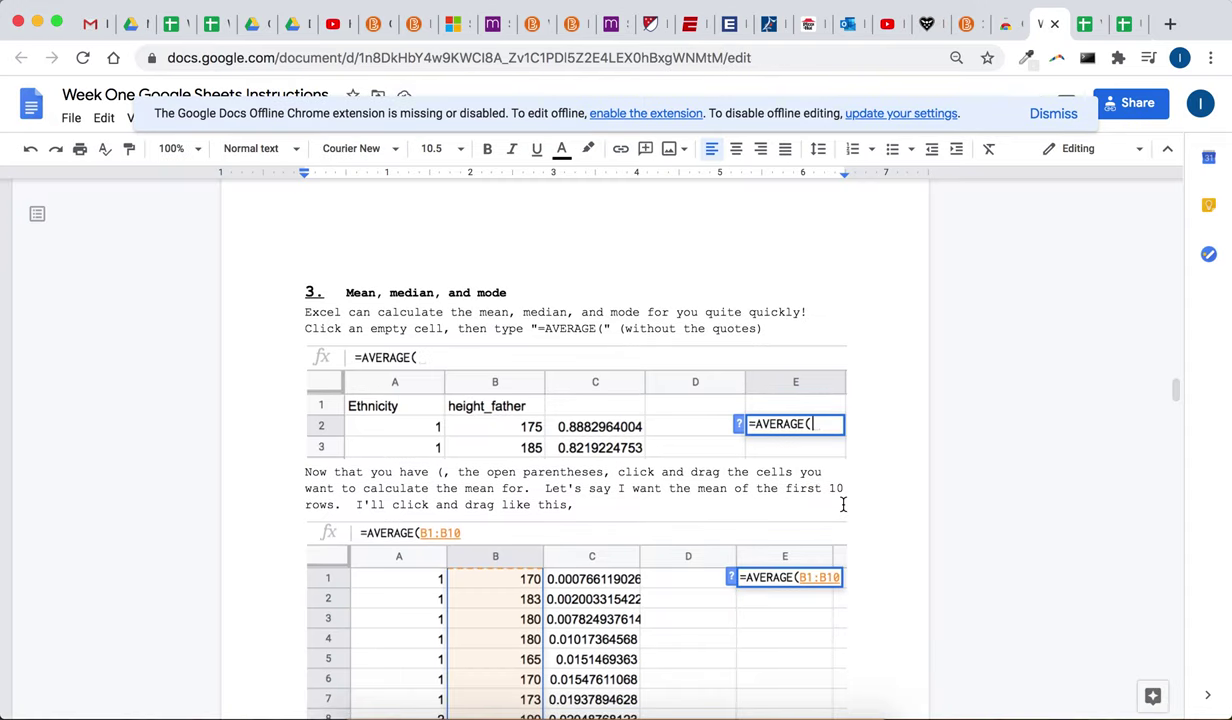
scroll(843, 505, down, 3)
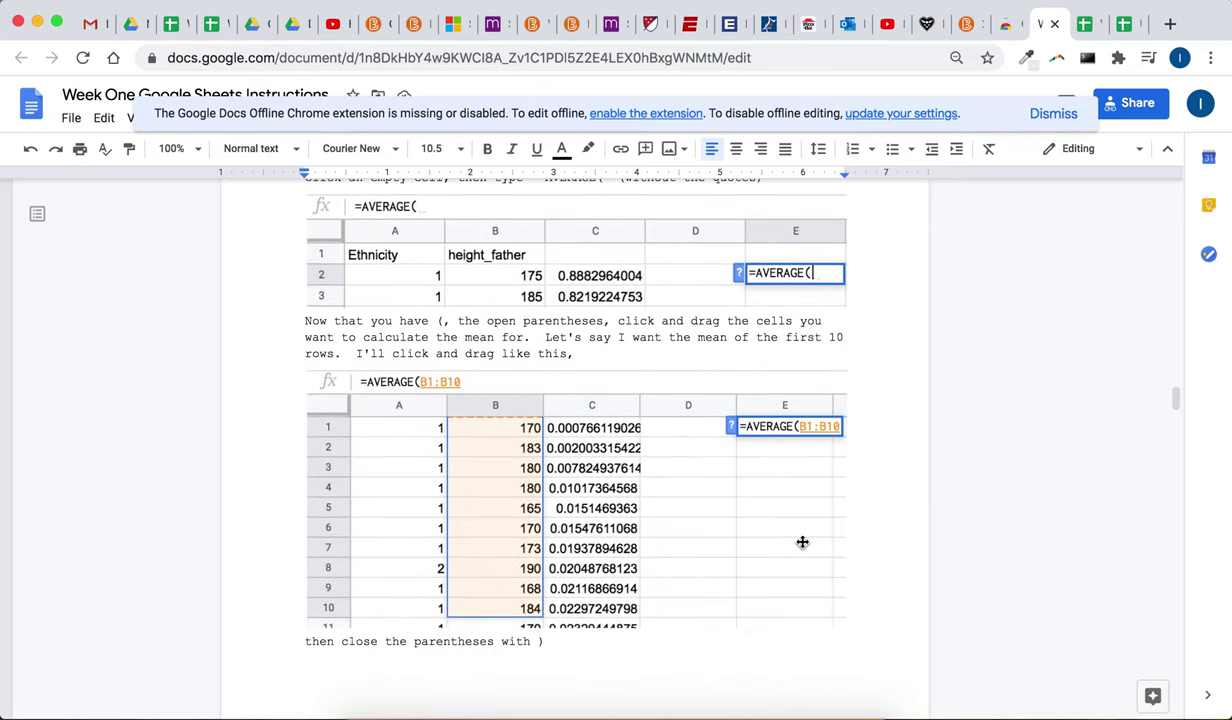
scroll(802, 542, down, 15)
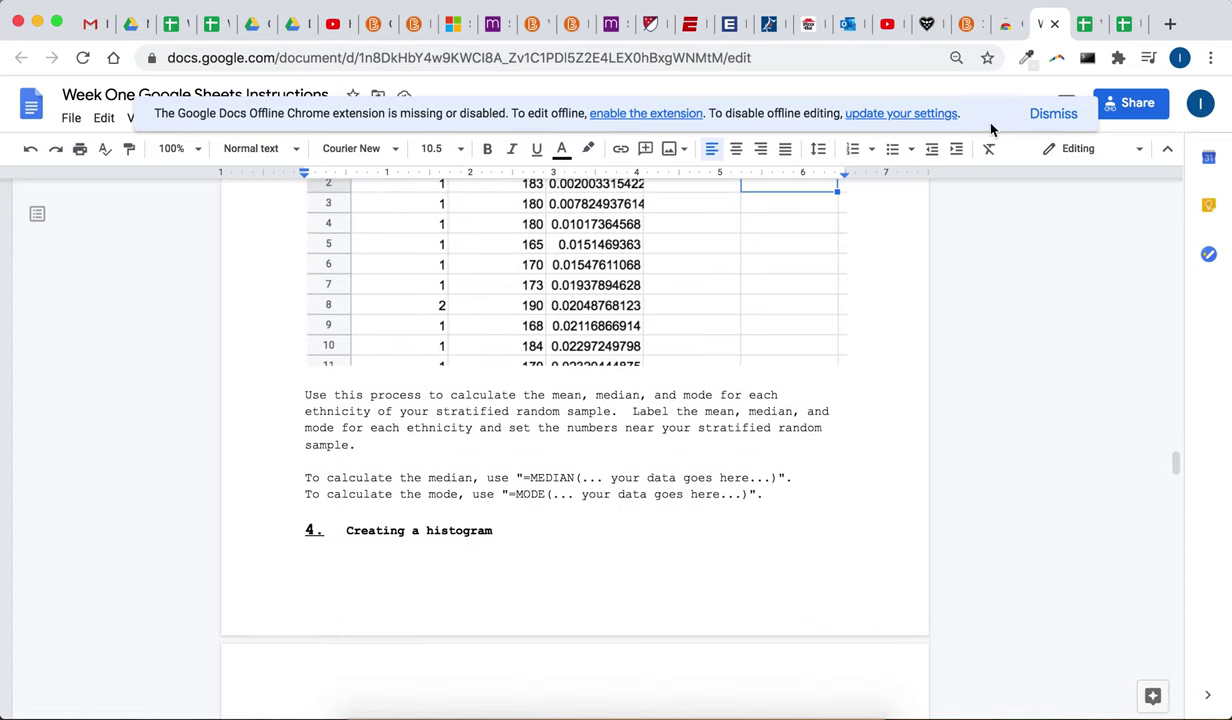
click(1105, 26)
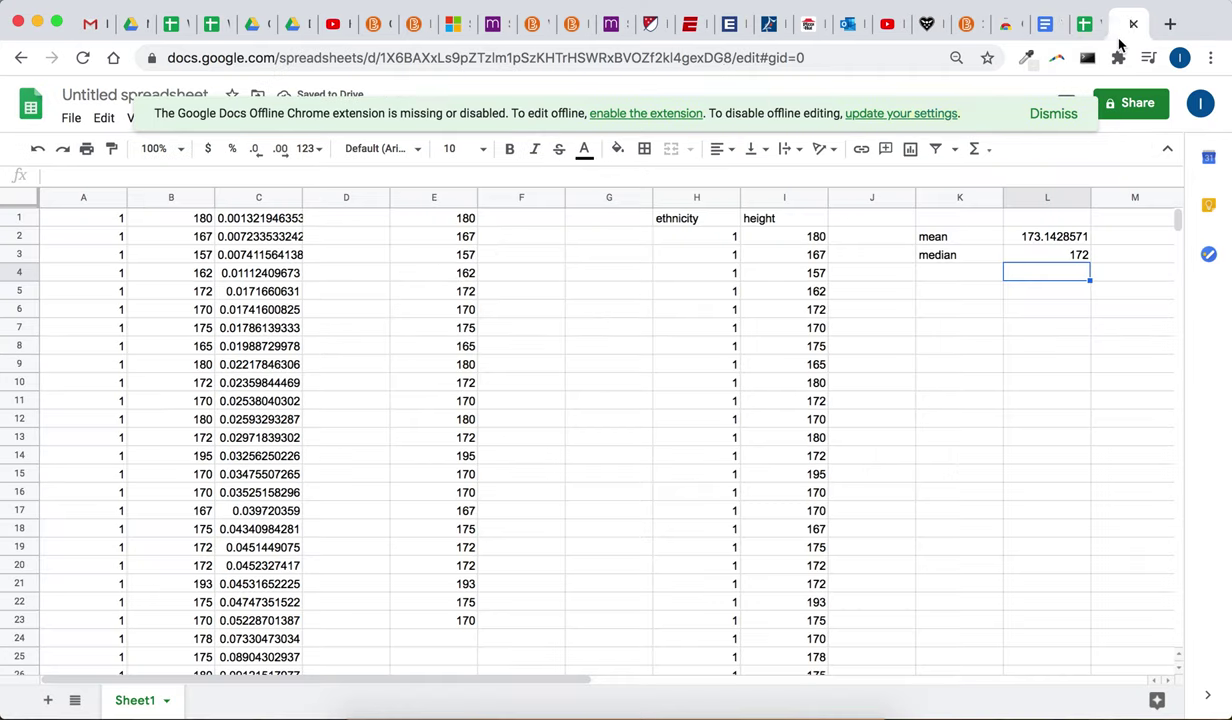
Add the heading "ethnicity 1" in K1 above the mean and median labels
click(942, 219)
text(ethnicity)
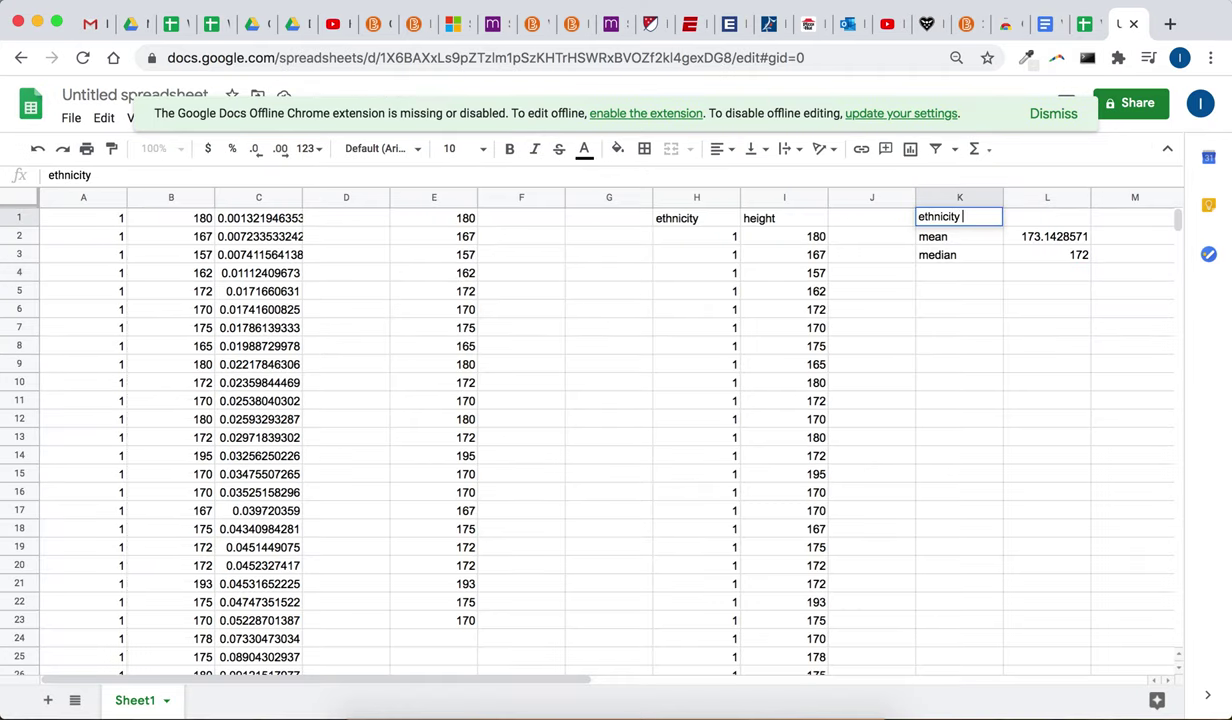
text( 1)
Replace the mean formula in L2 with =average(I2:I81), covering all ethnicity 1 heights in the sample
click(1047, 236)
text(=)
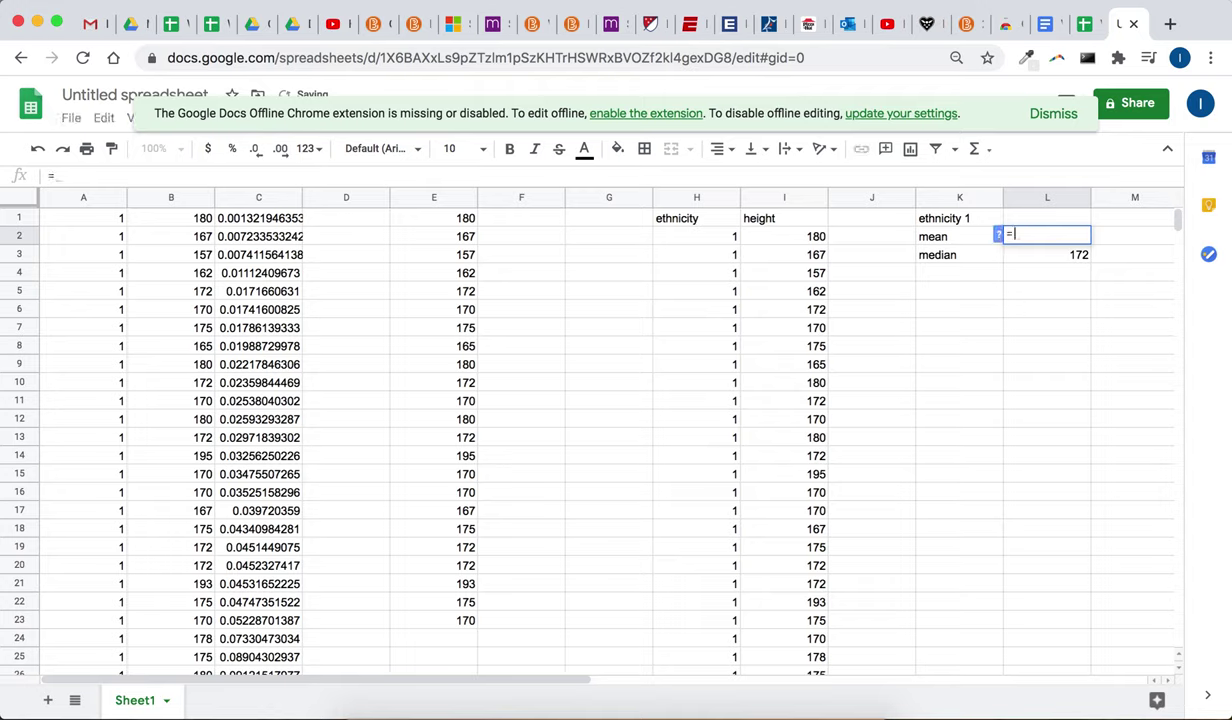
text(average()
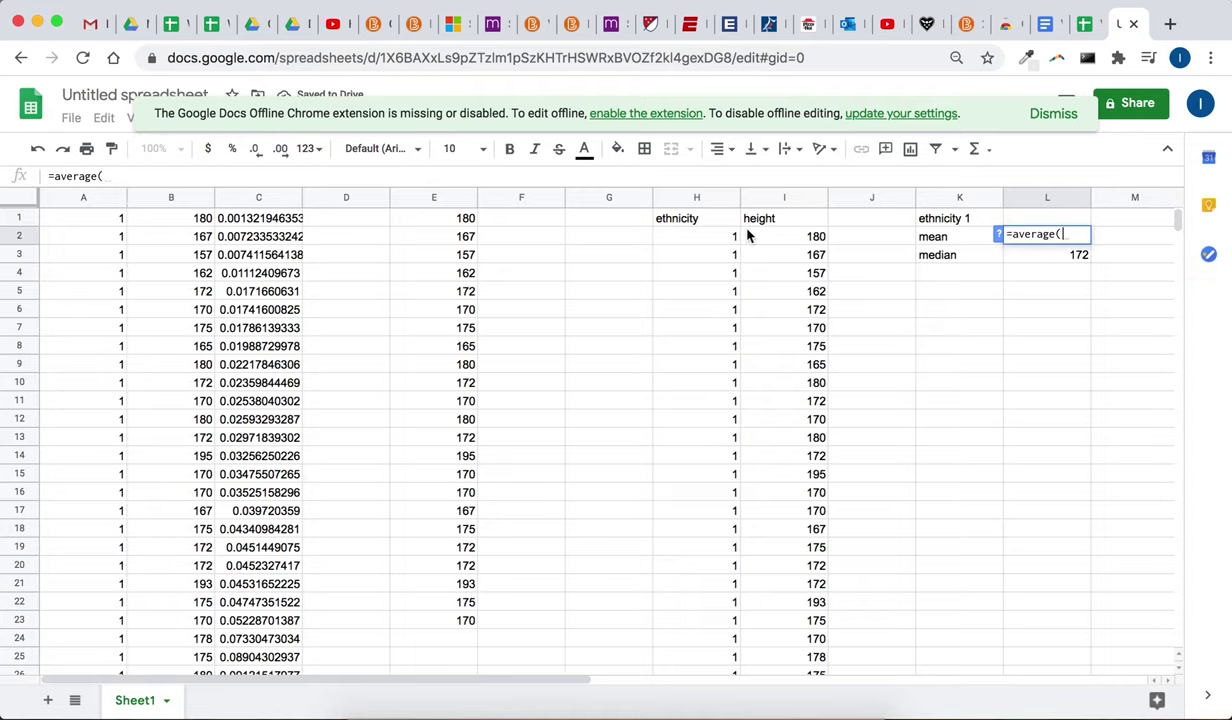
click(725, 241)
drag(754, 240, 815, 386)
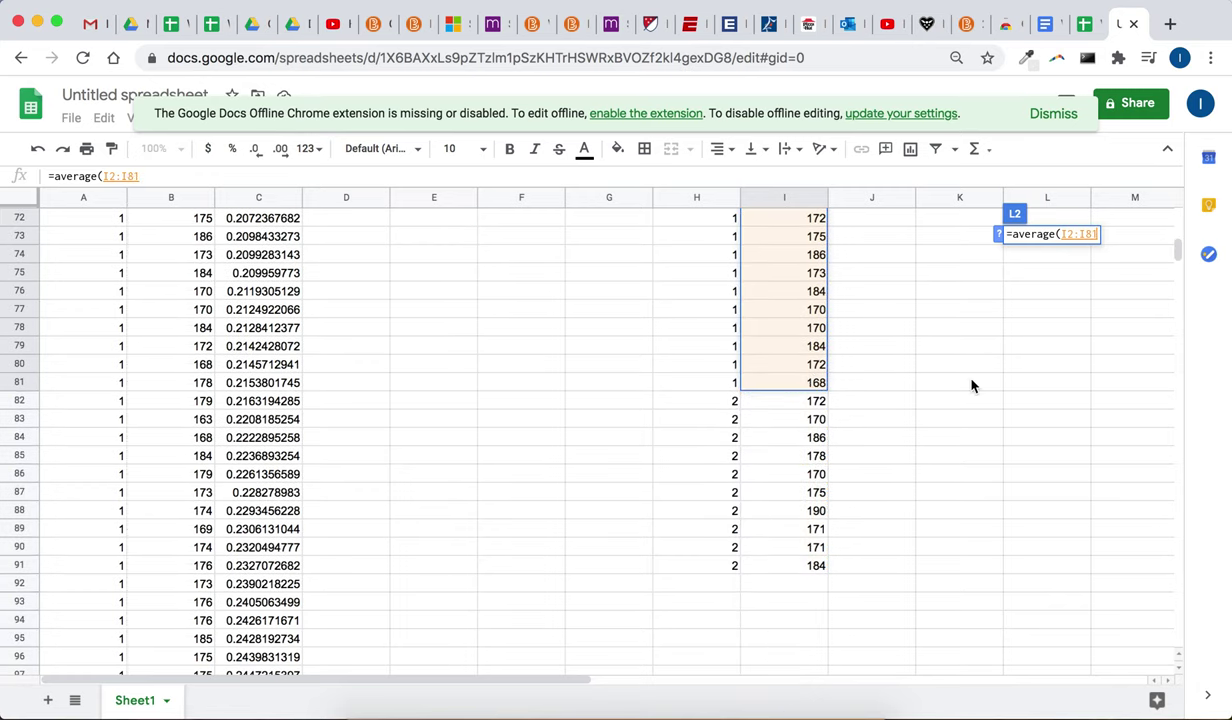
text())
key(Return)
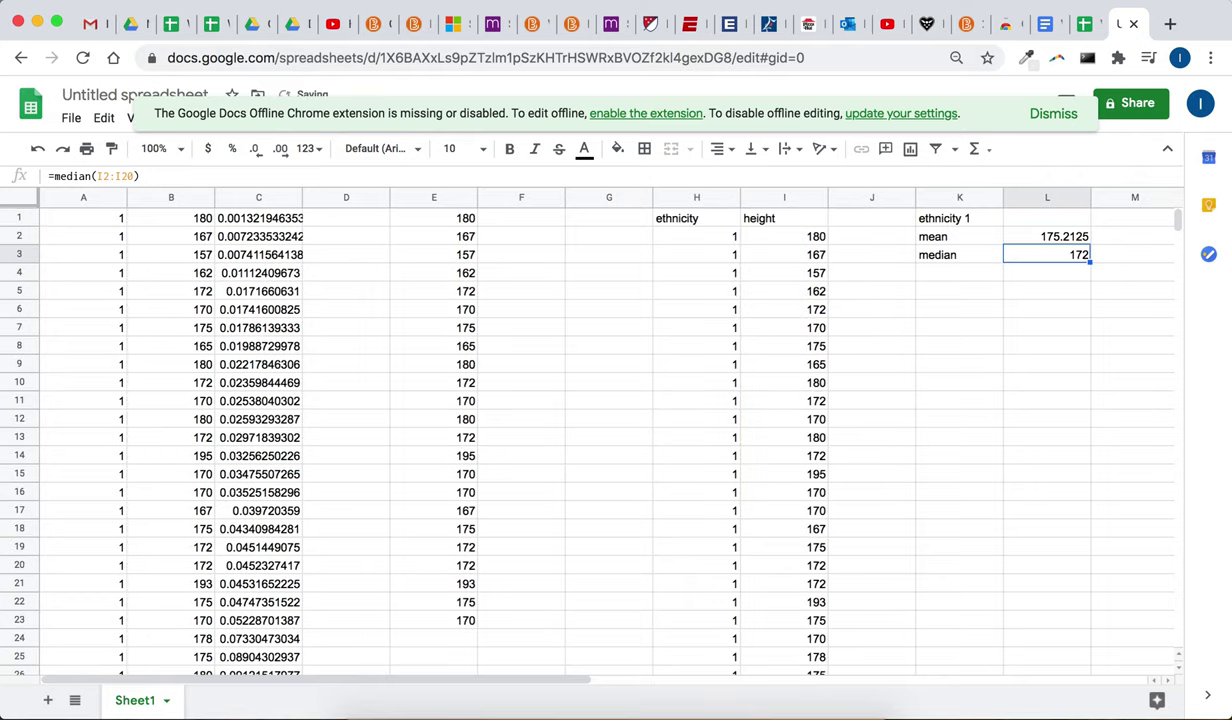
Replace the median formula in L3 with =median(I2:I81), covering all ethnicity 1 heights in the sample
click(1047, 236)
click(1047, 254)
text(=median()
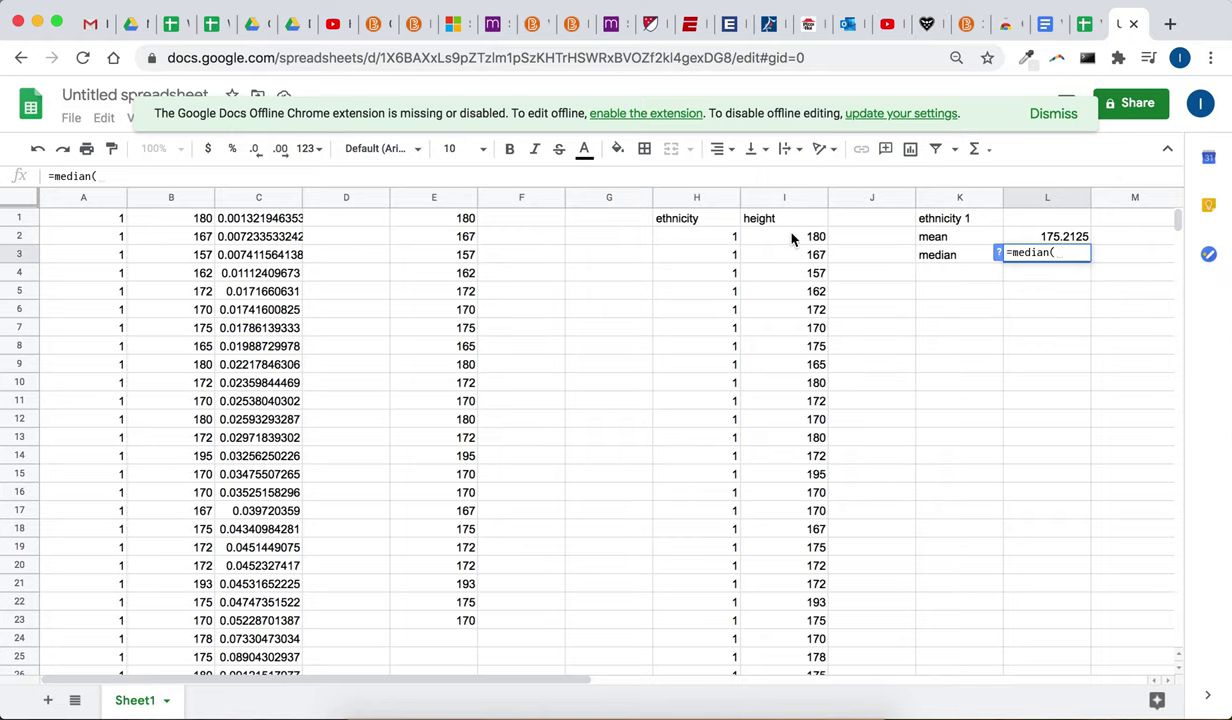
drag(791, 238, 812, 384)
text())
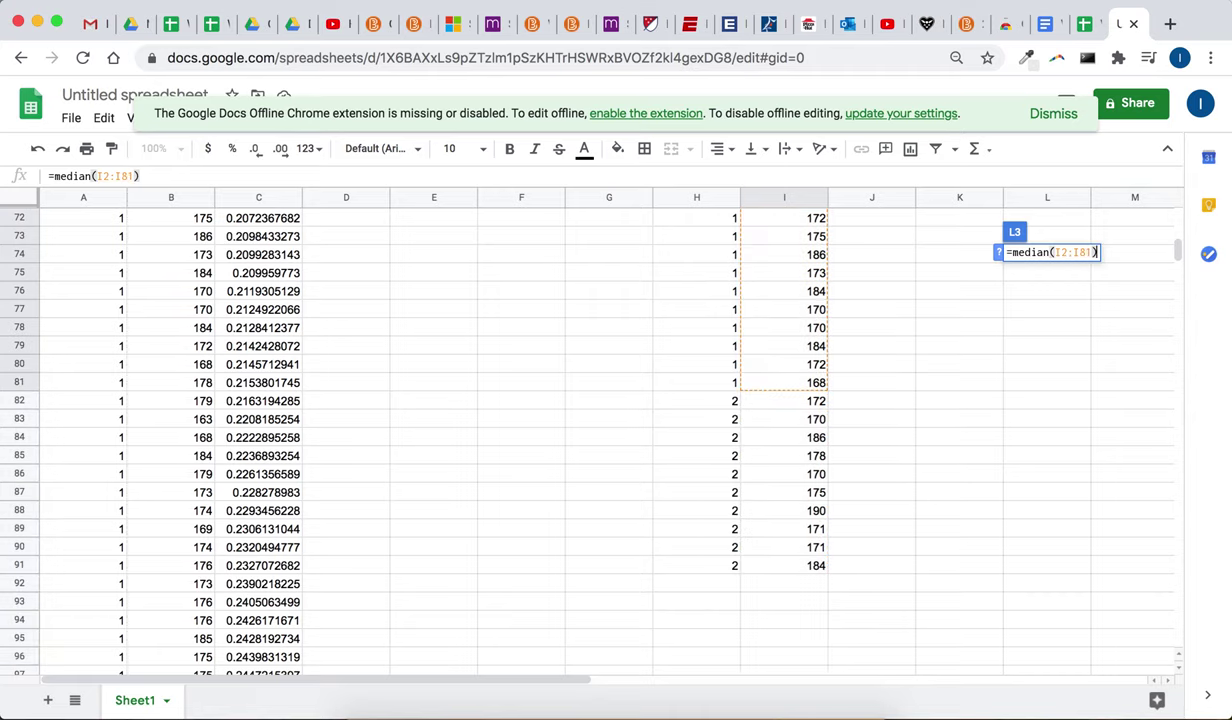
key(Return)
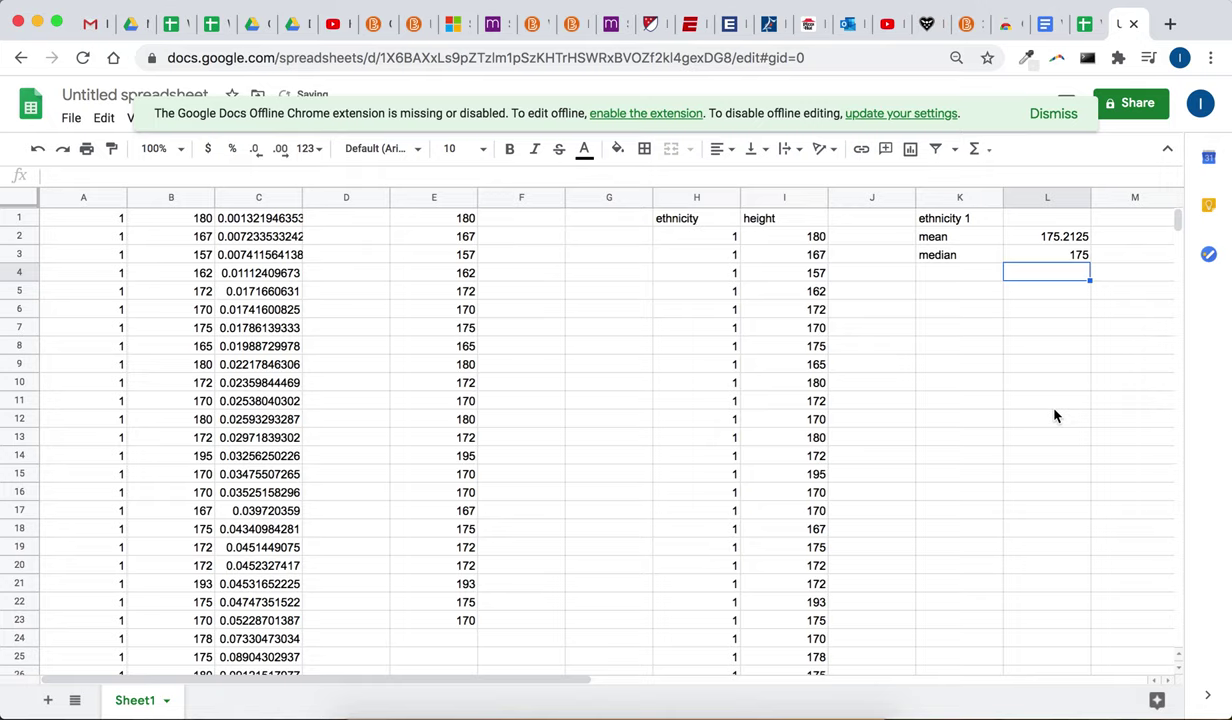
Add the label "mode" in K4 below the median label
key(Left)
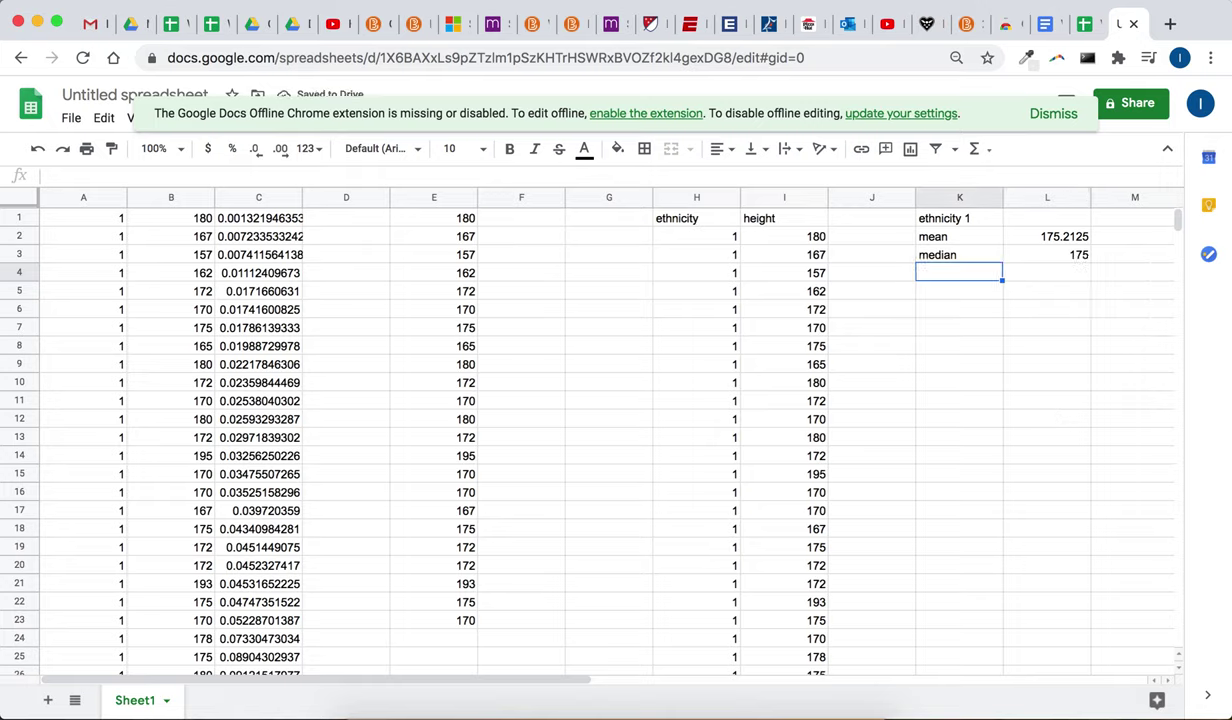
text(mode)
key(Tab)
text(=)
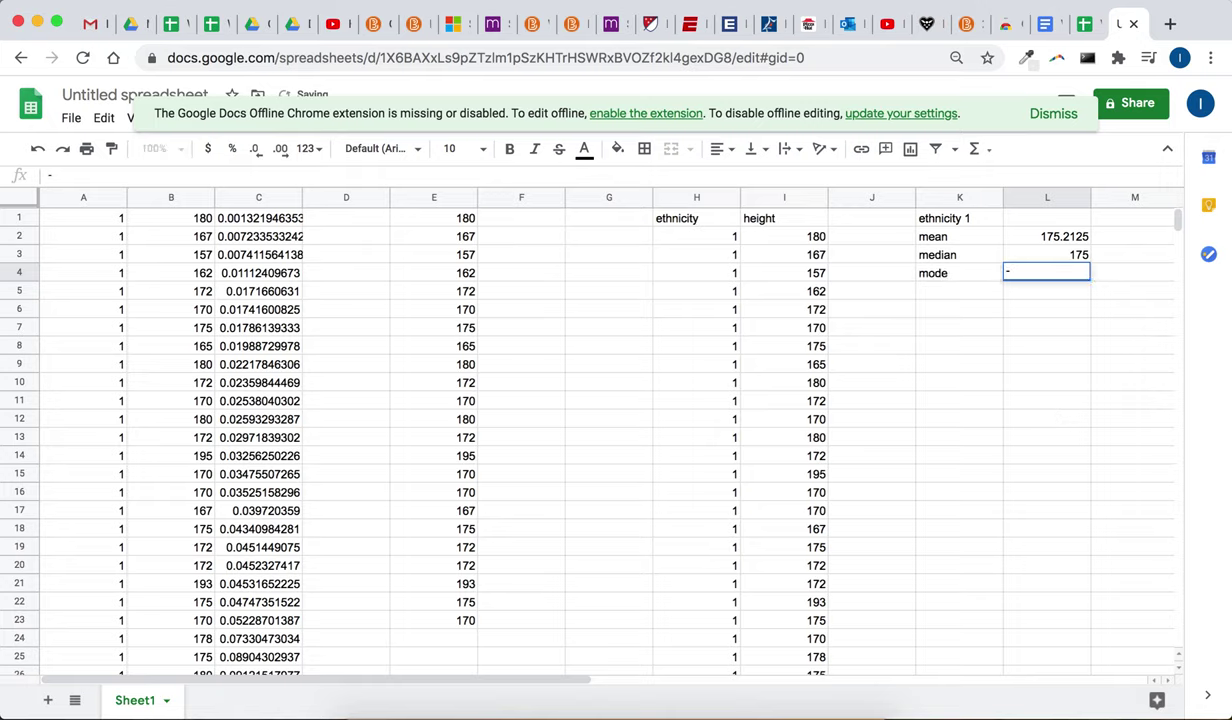
text(mode()
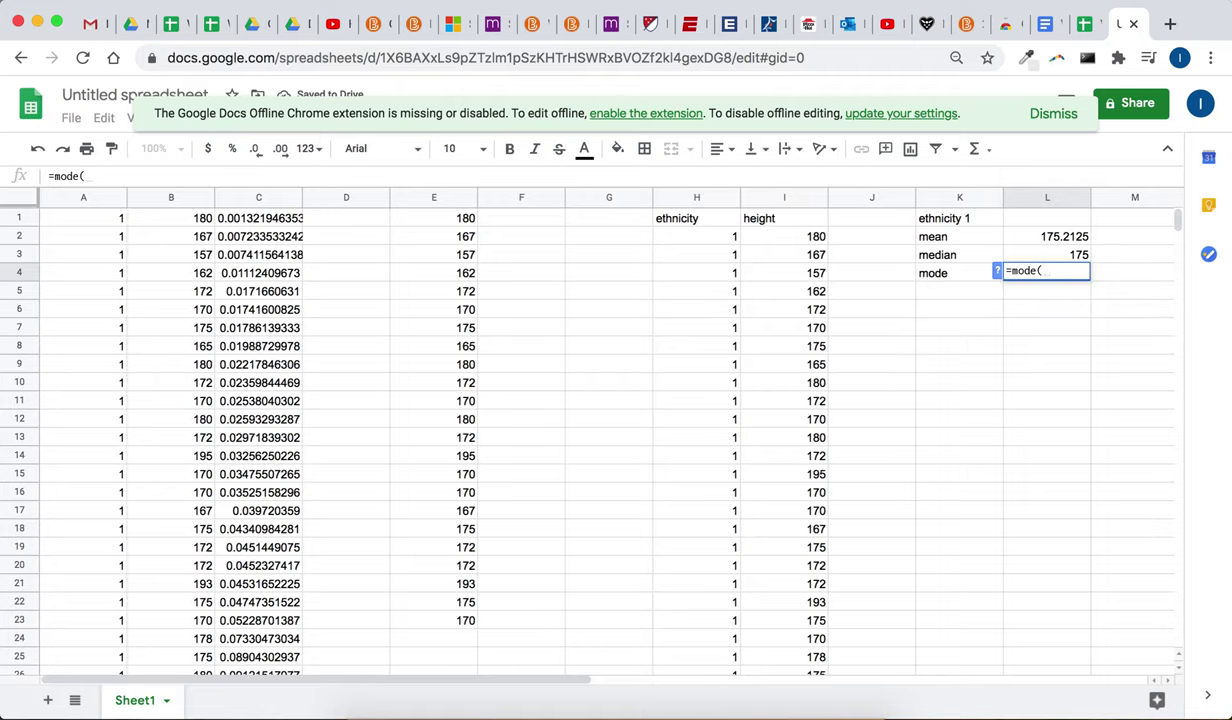
key(Escape)
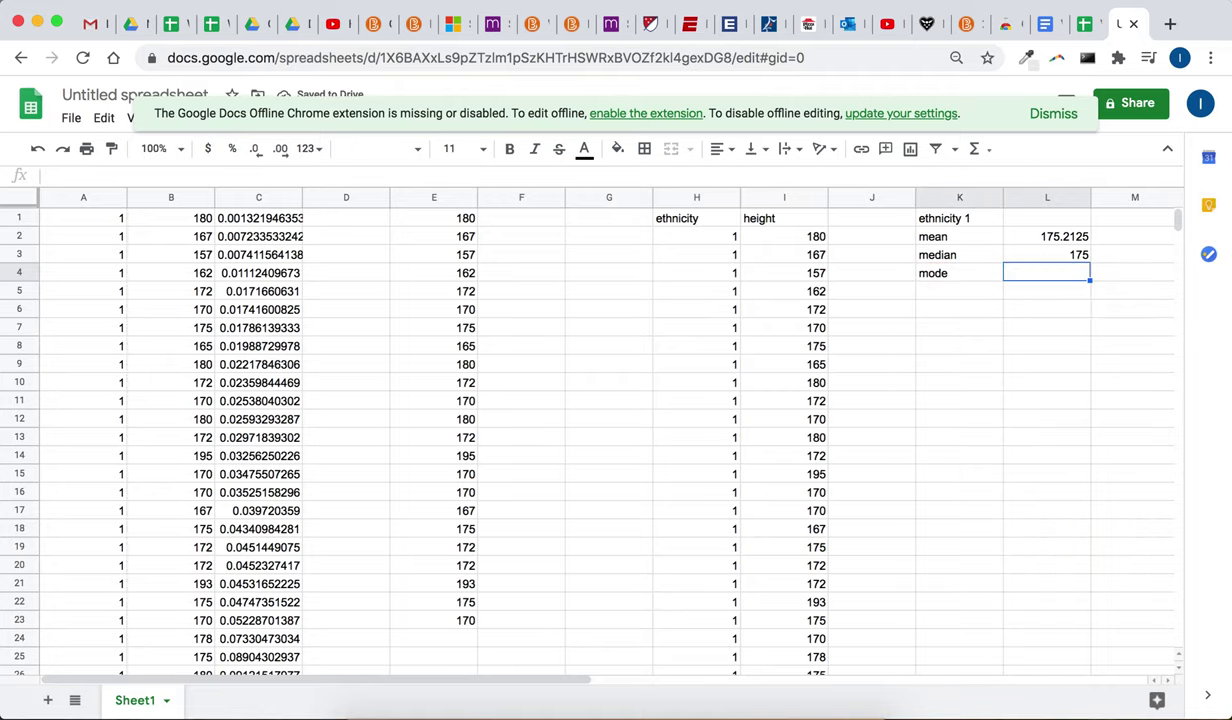
Read the histogram and pie chart sections of the Week One Google Sheets Instructions document, and return to the untitled spreadsheet
click(1082, 14)
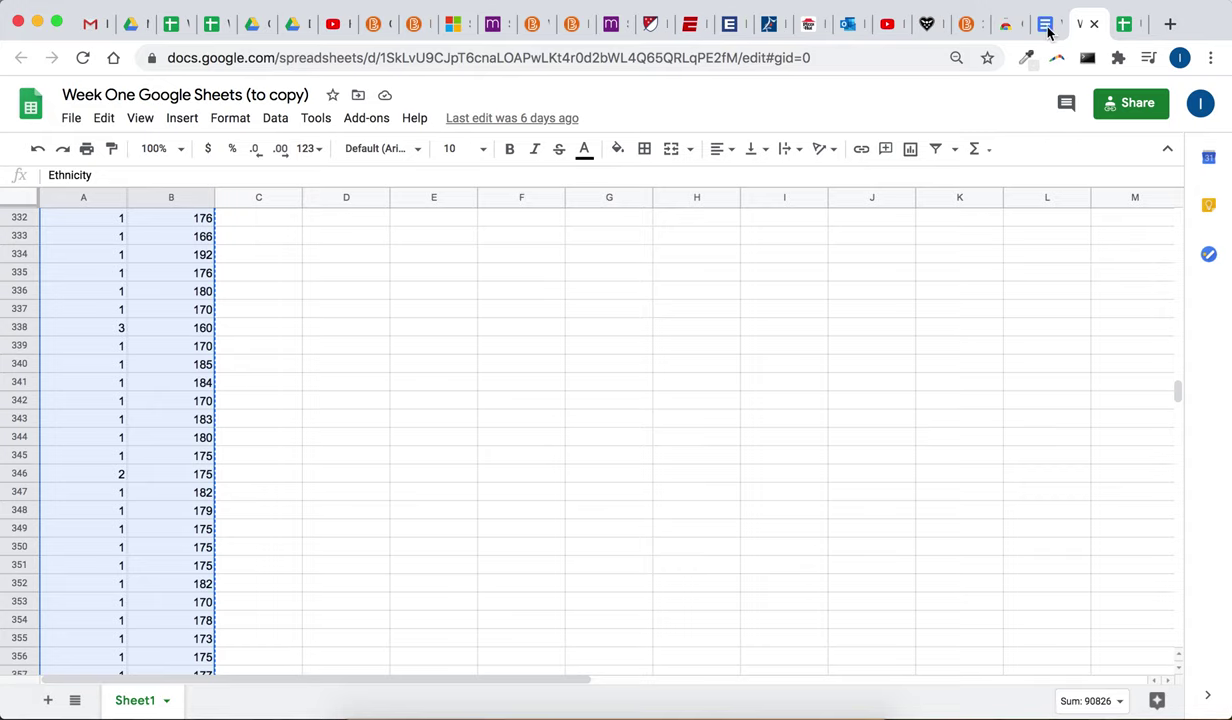
click(1045, 22)
scroll(845, 278, down, 5)
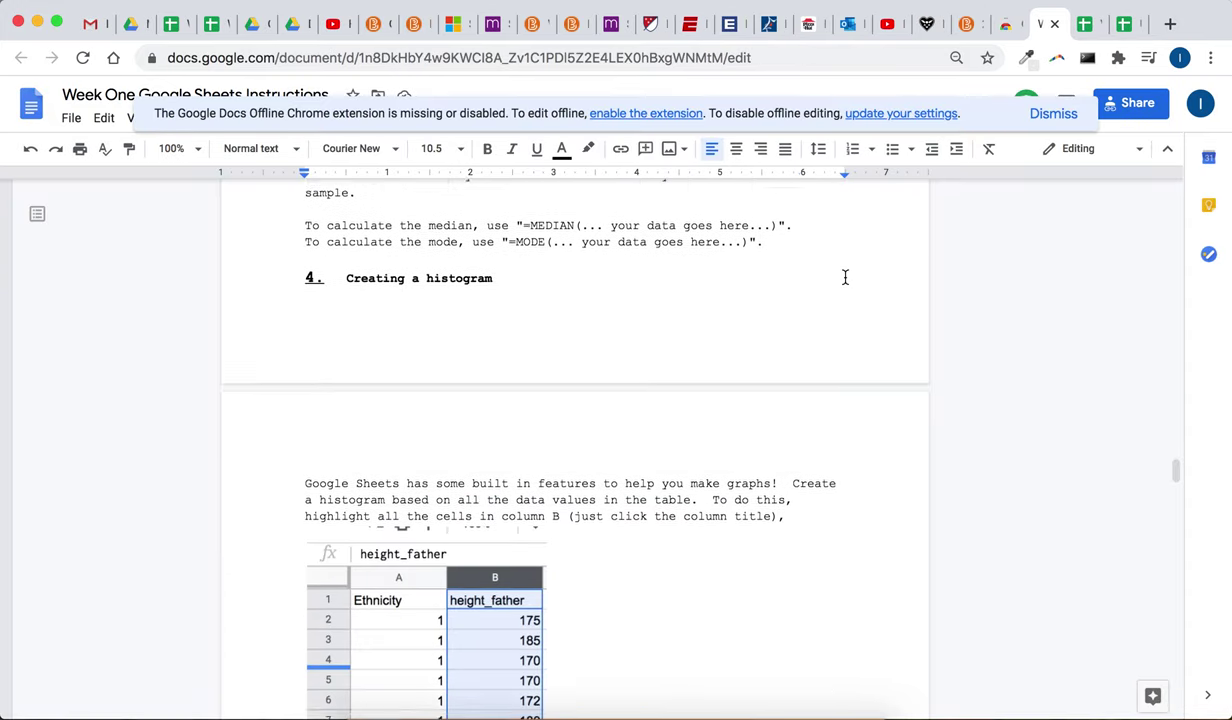
scroll(845, 302, down, 10)
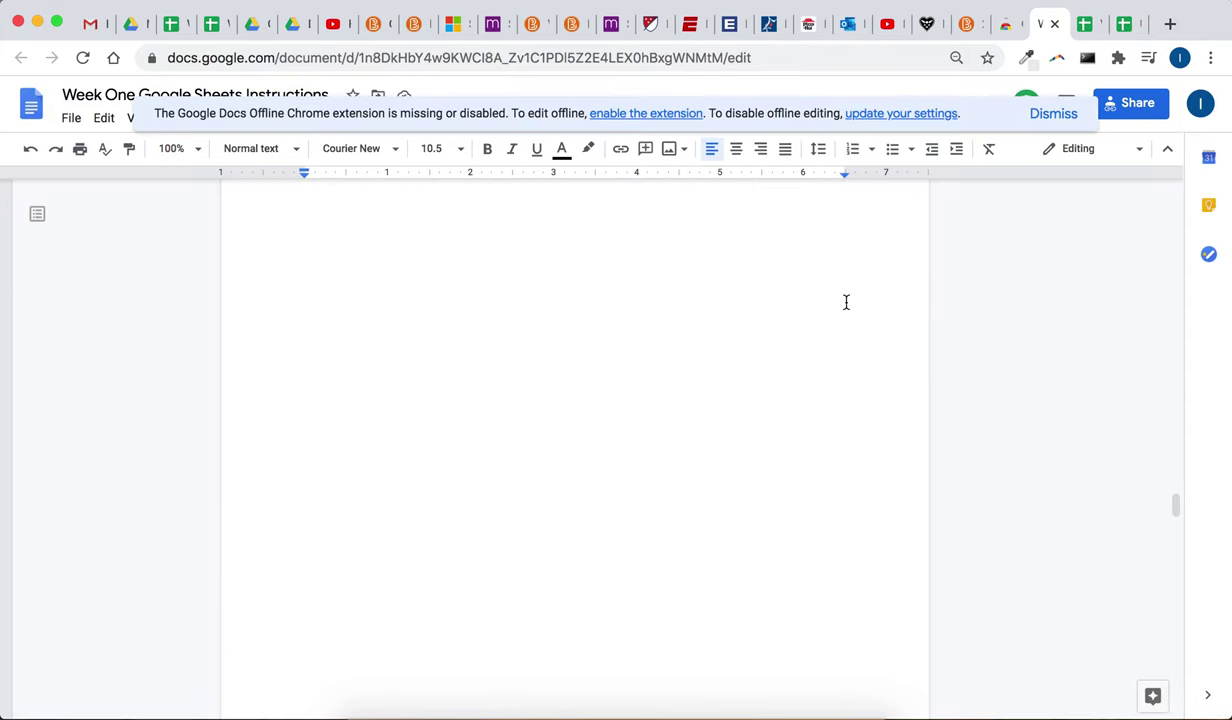
scroll(845, 302, down, 8)
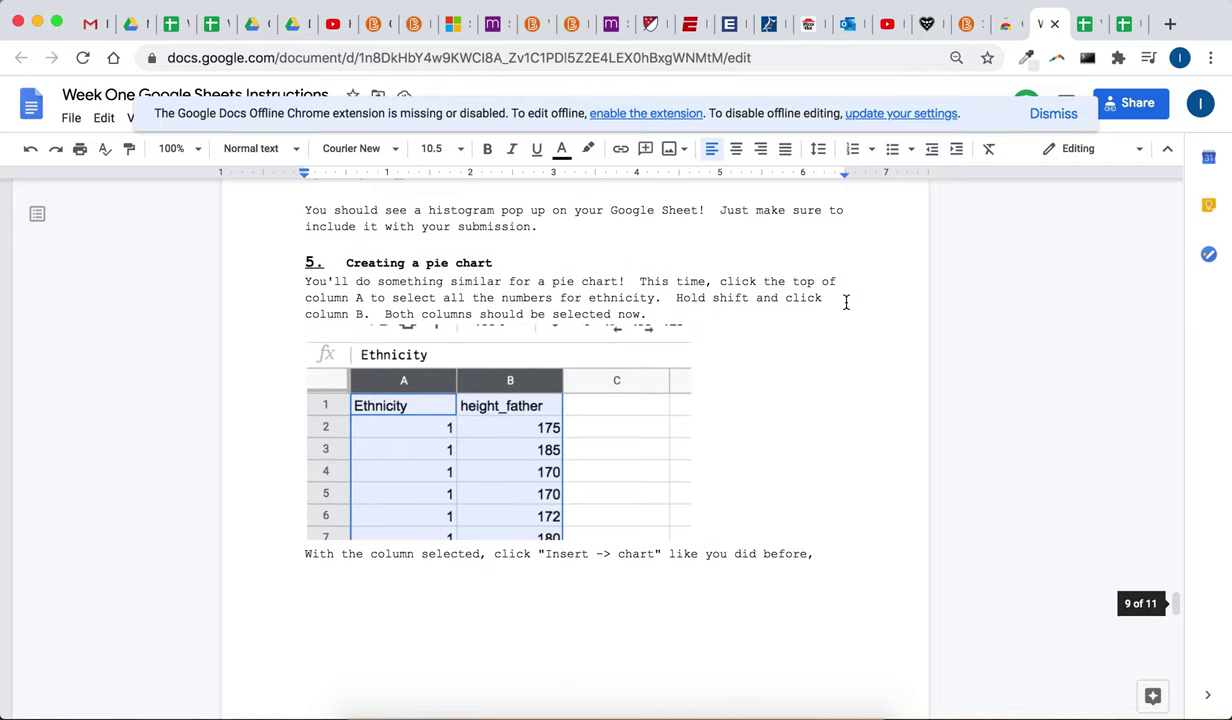
scroll(845, 302, up, 1)
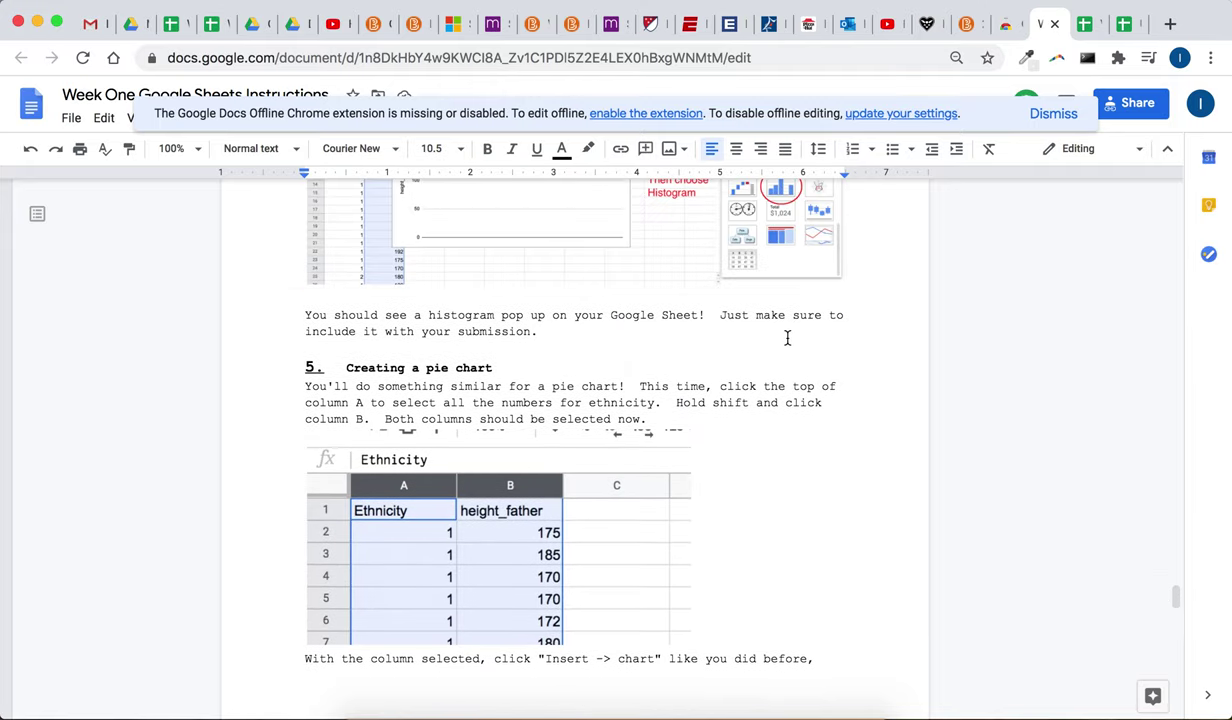
scroll(787, 338, up, 15)
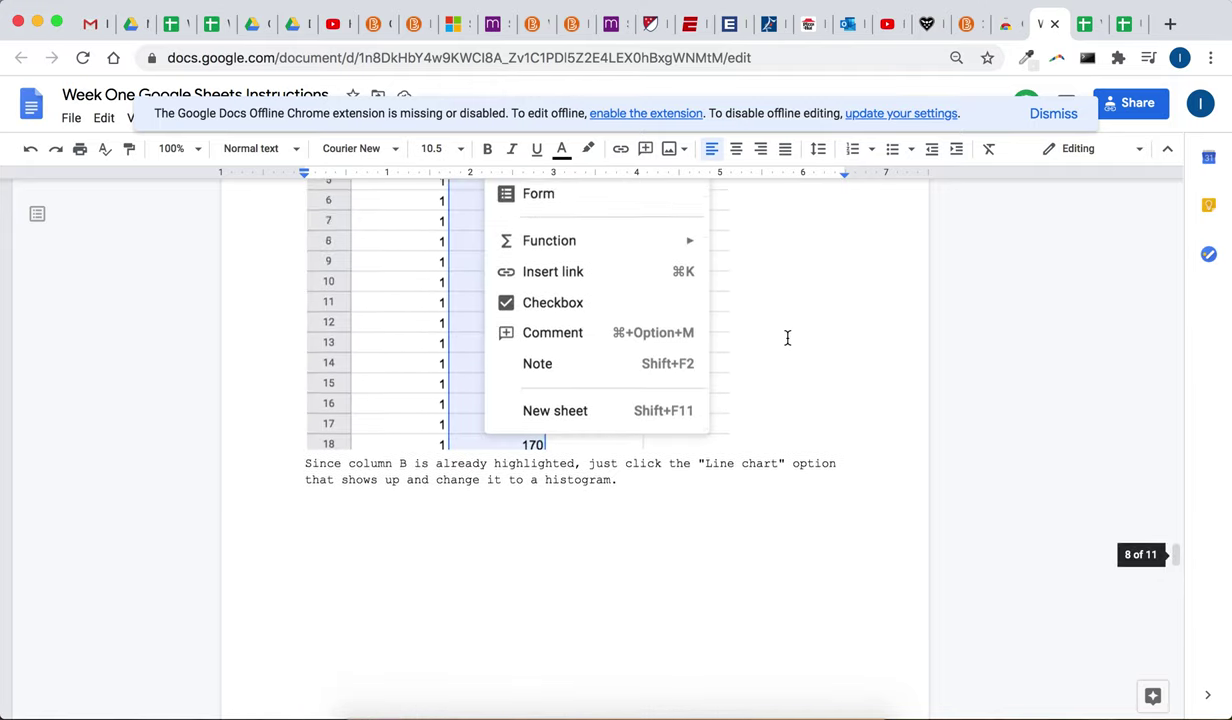
scroll(787, 338, up, 5)
scroll(787, 338, down, 2)
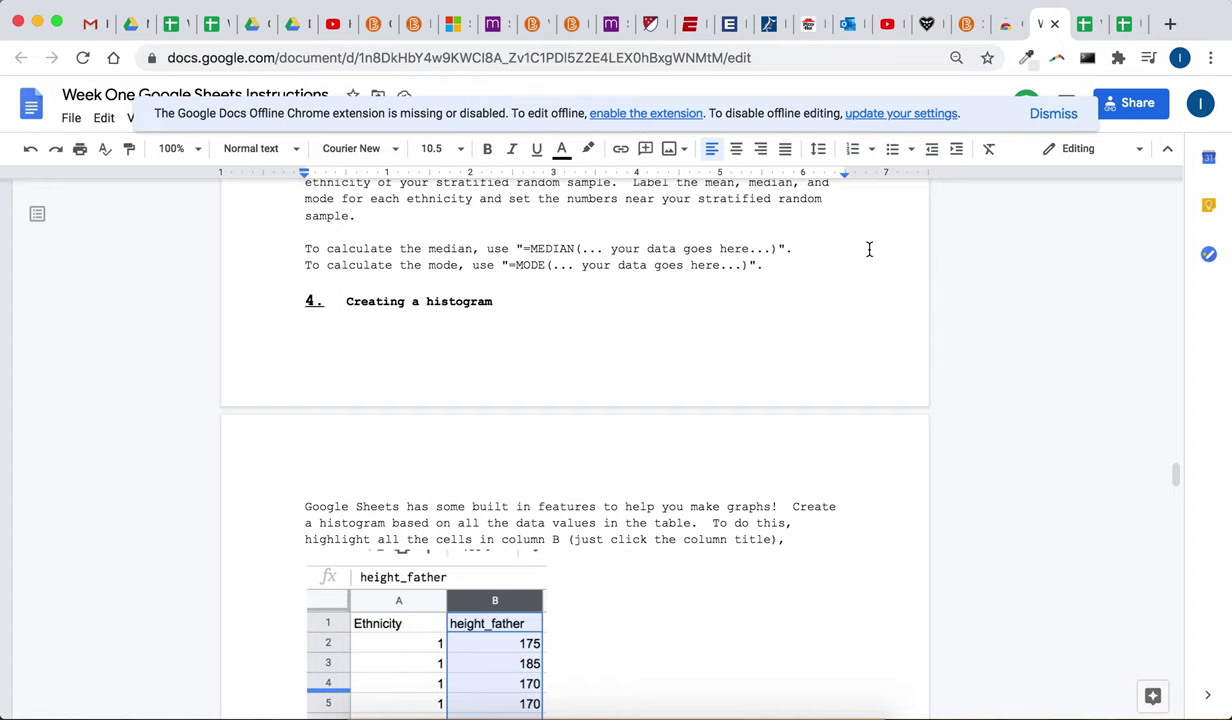
click(1122, 23)
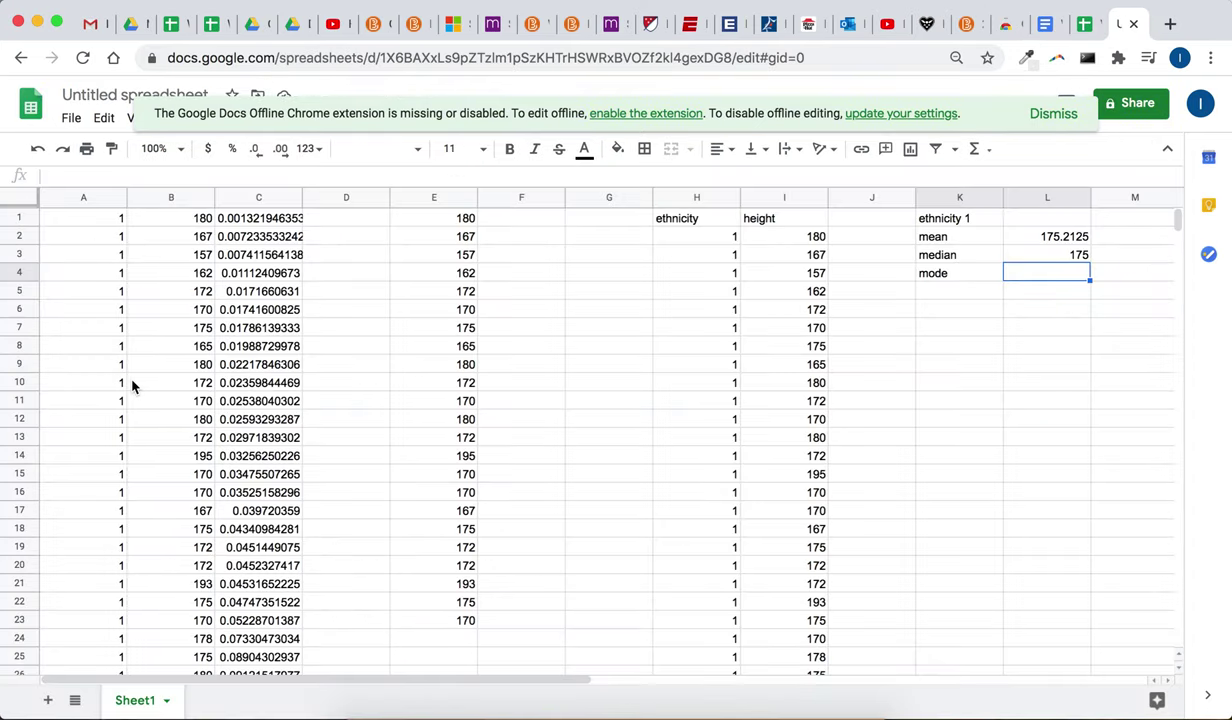
Dismiss the offline extension notice and insert a histogram chart of all the heights in B1:B513
click(86, 215)
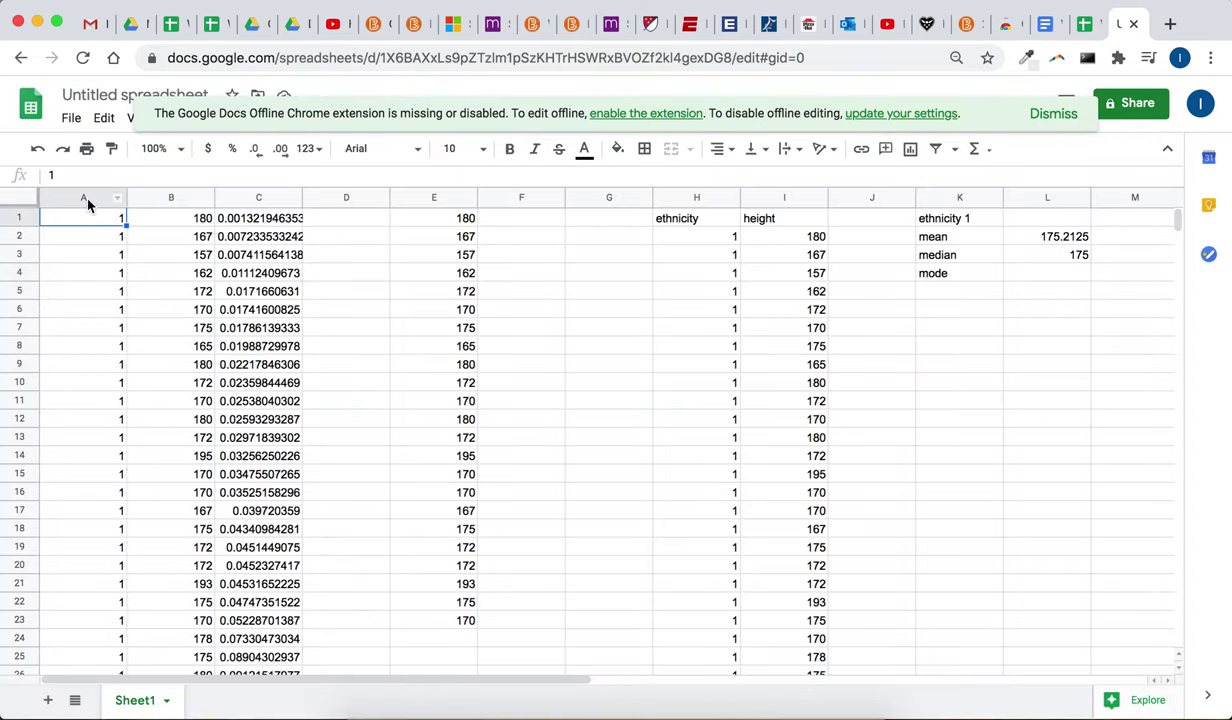
click(188, 220)
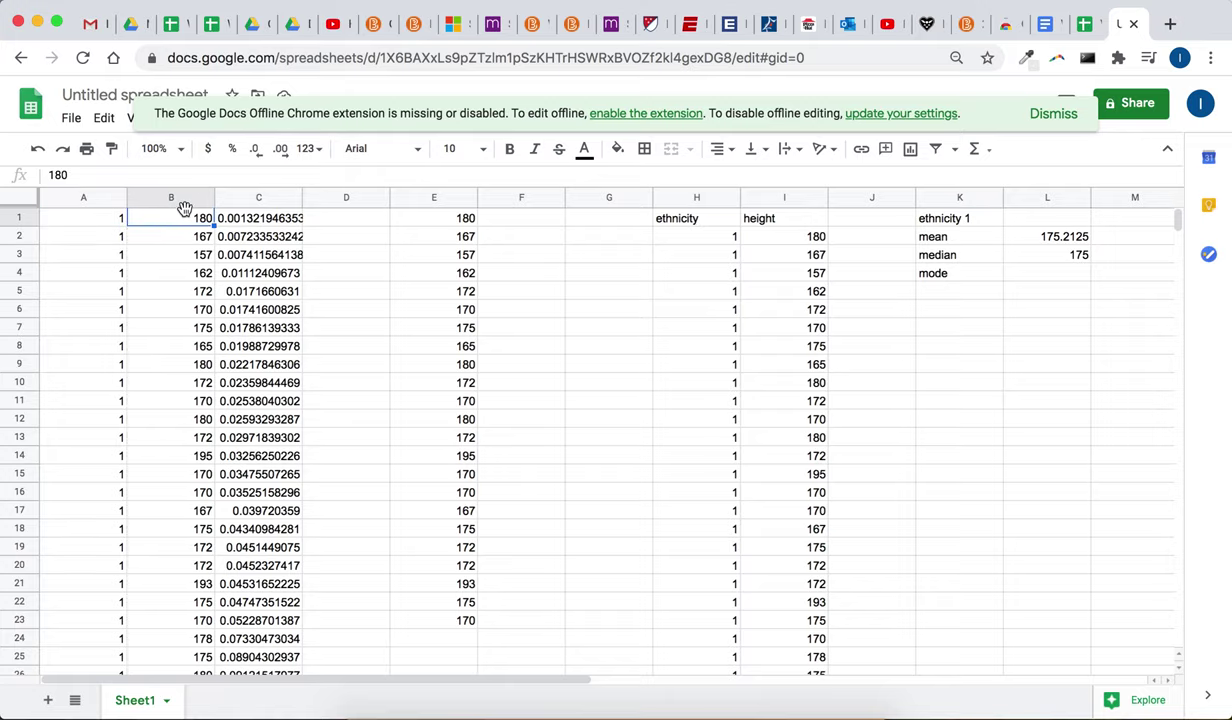
scroll(205, 398, down, 15)
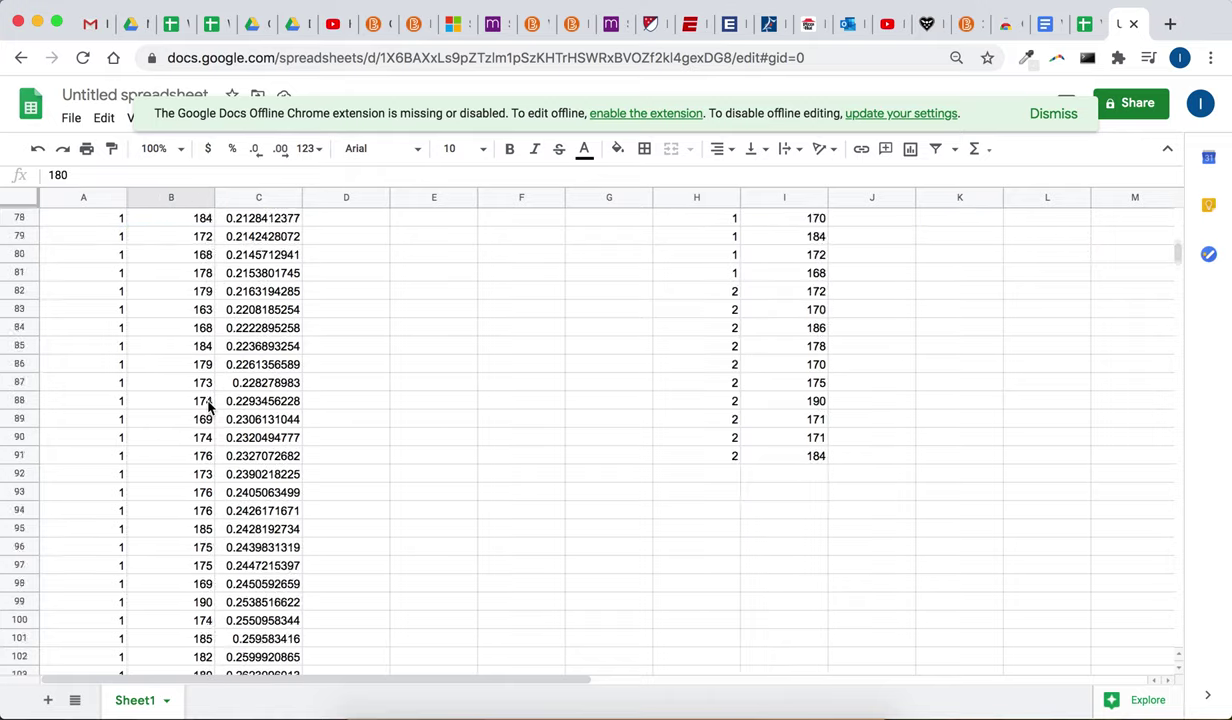
scroll(208, 405, down, 20)
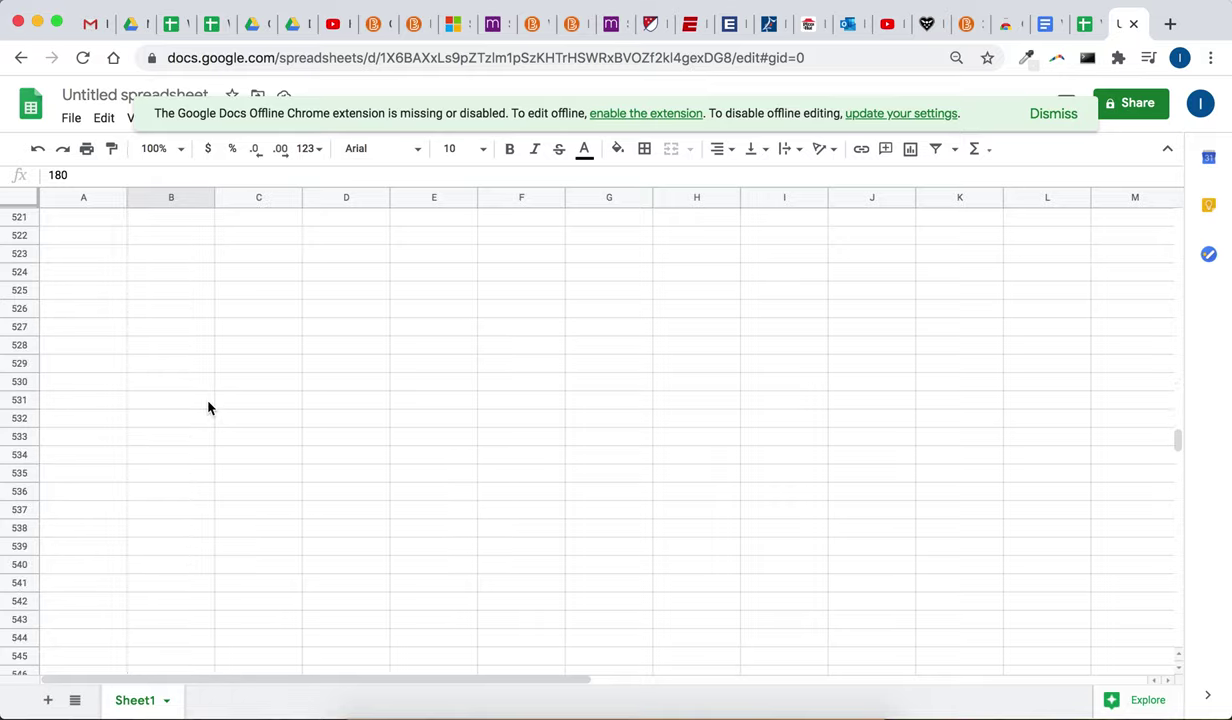
scroll(207, 406, down, 12)
scroll(206, 405, up, 20)
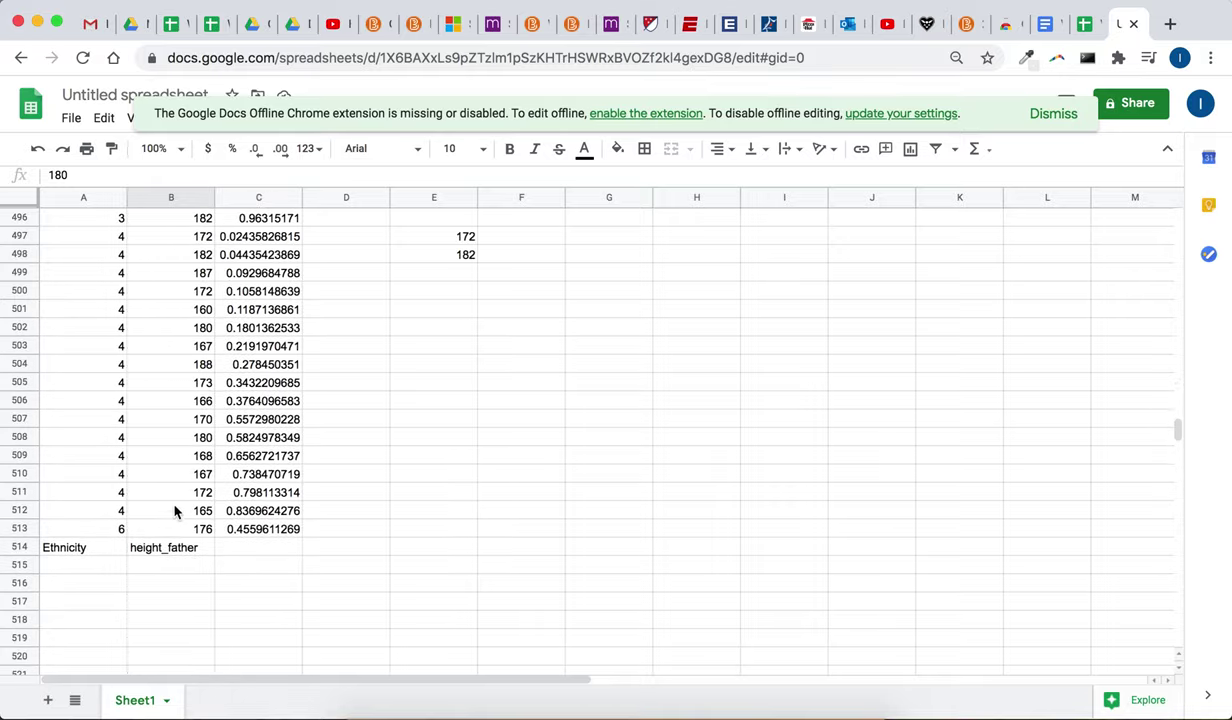
shift+click(175, 528)
scroll(175, 528, up, 20)
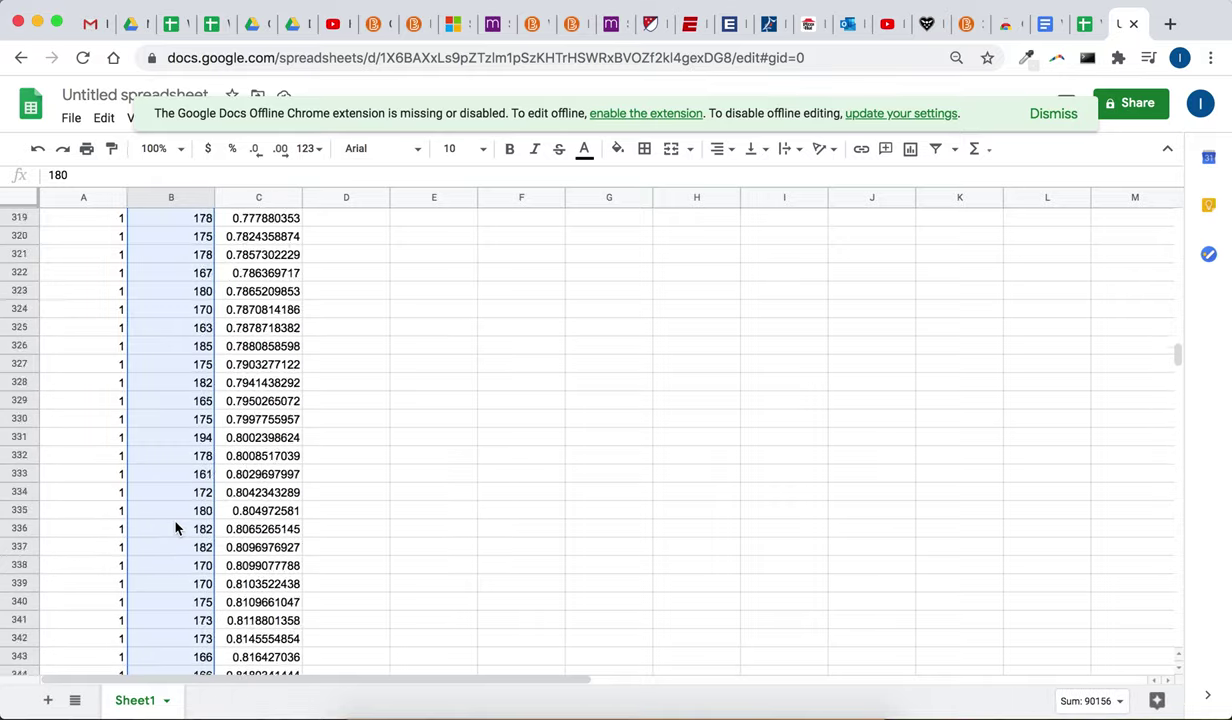
scroll(175, 528, up, 20)
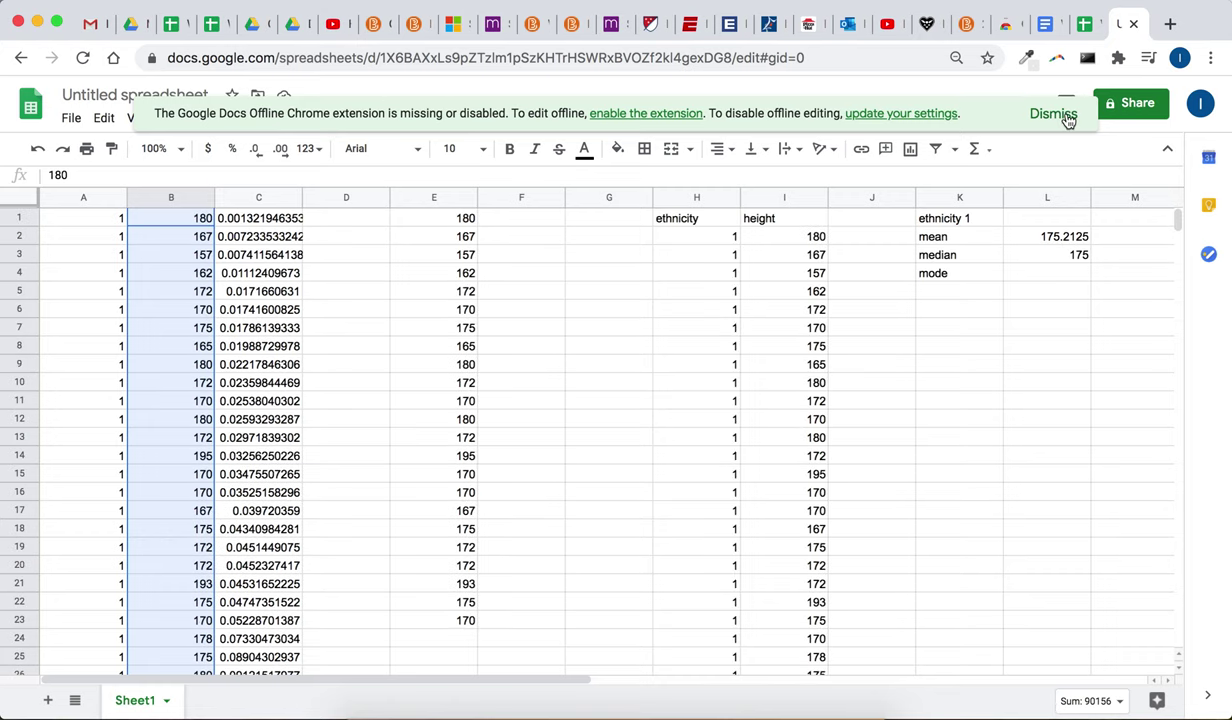
click(1030, 115)
click(183, 119)
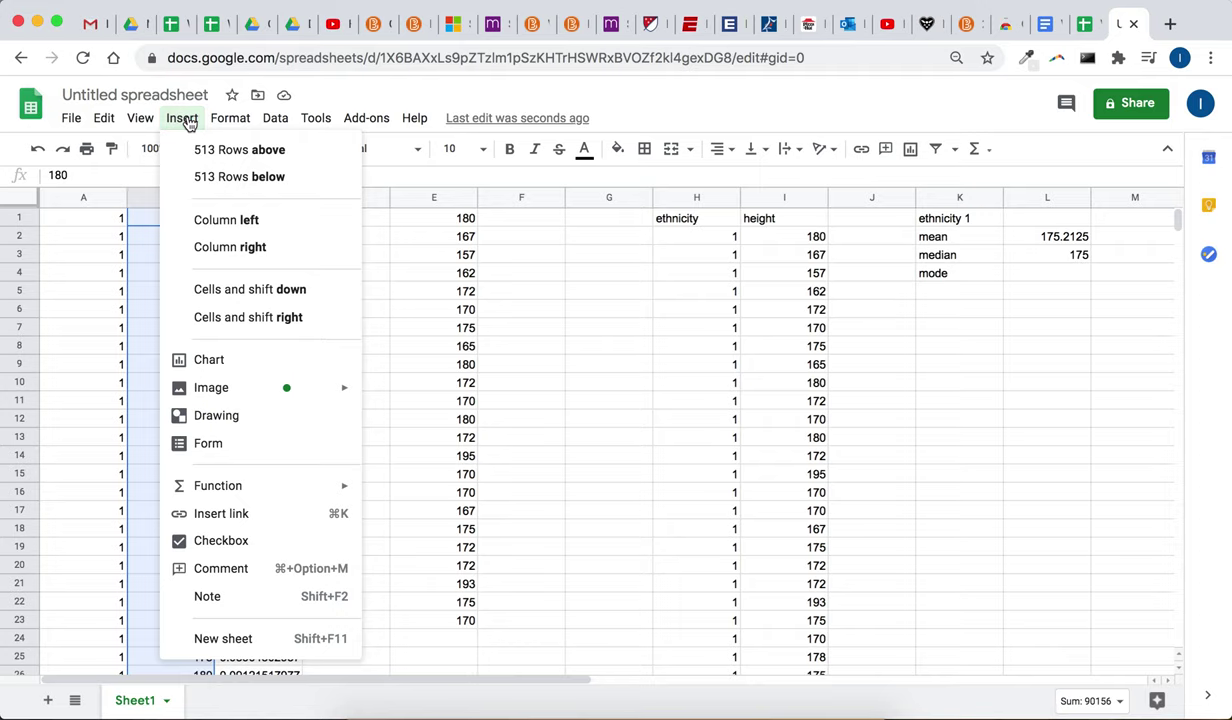
click(242, 359)
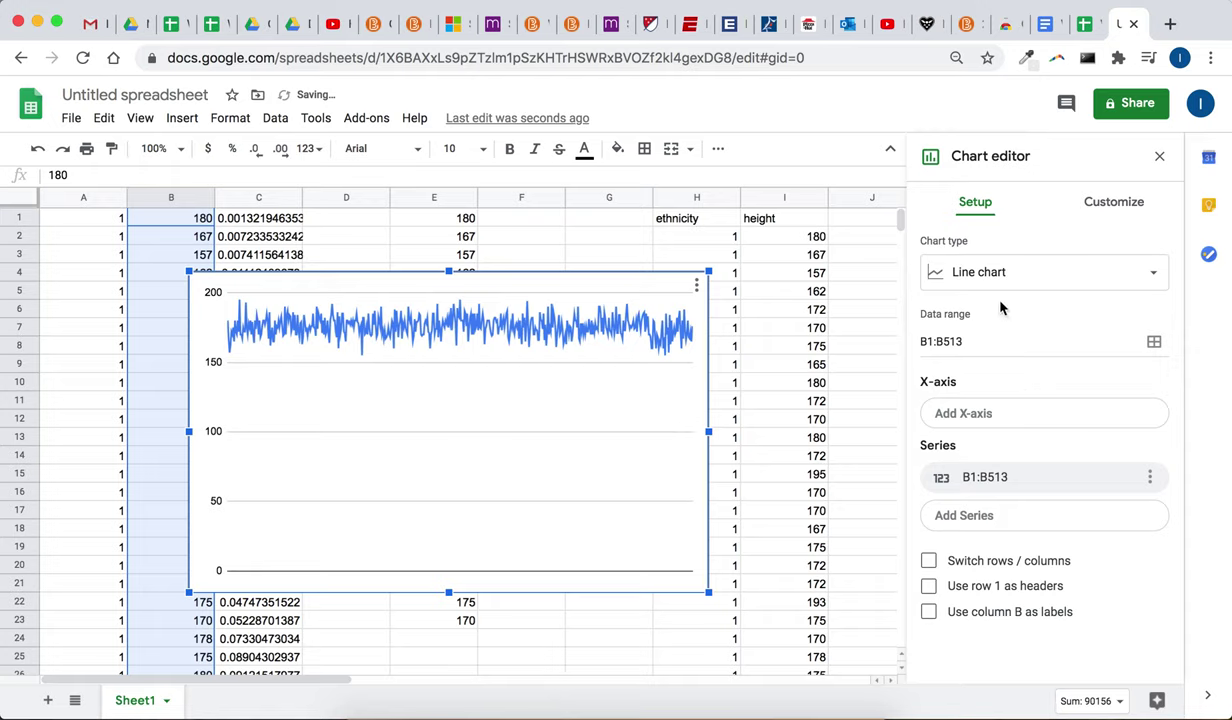
click(975, 282)
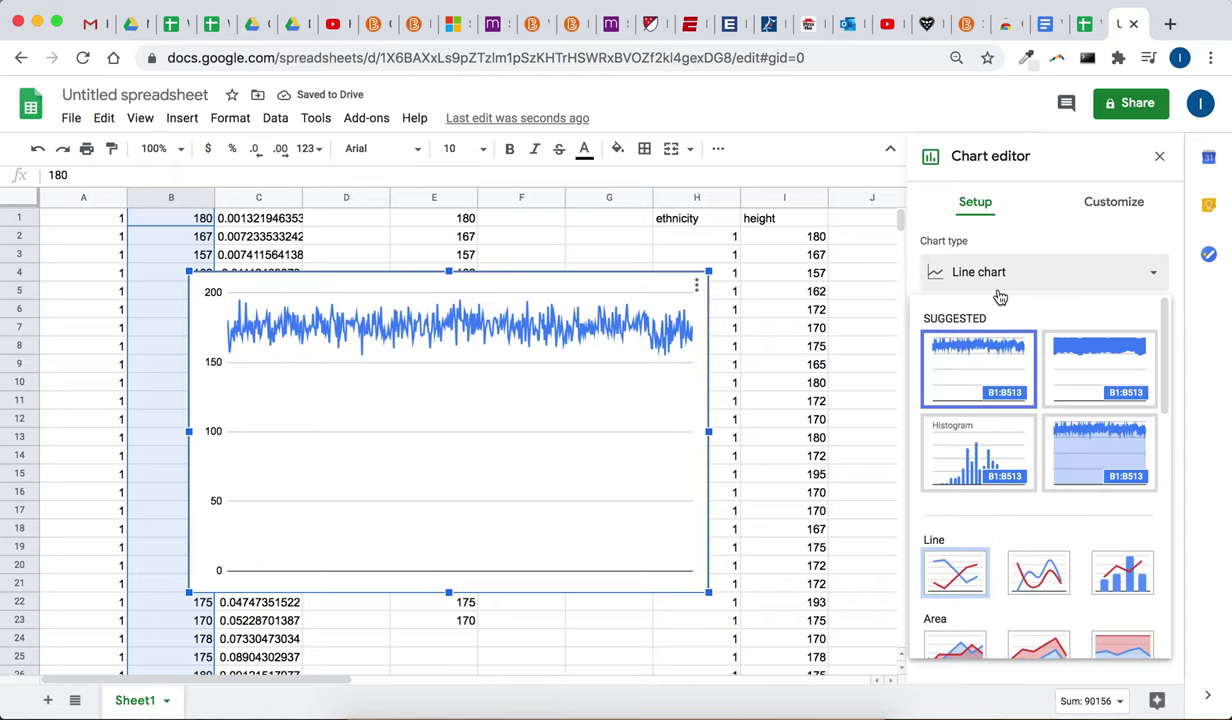
click(993, 461)
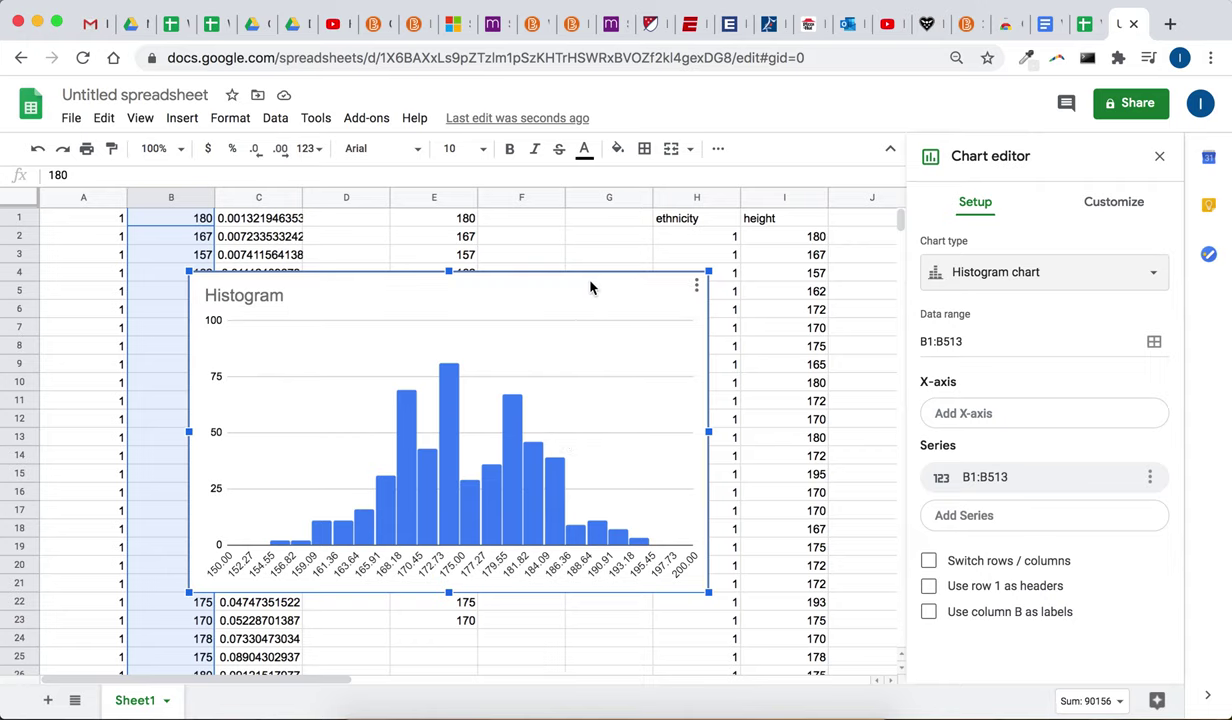
Delete the histogram chart from the sheet
key(Delete)
scroll(256, 286, right, 1)
scroll(180, 250, left, 1)
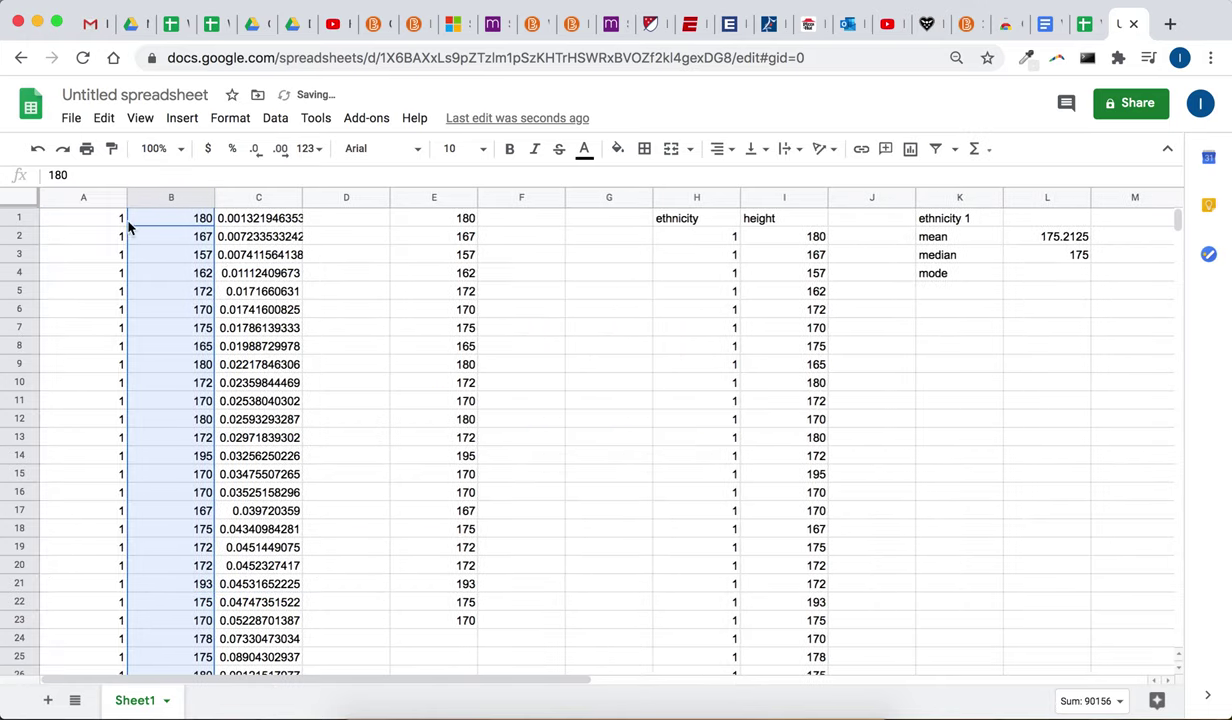
Insert a pie chart based on columns A and B, with the values aggregated by ethnicity
click(96, 197)
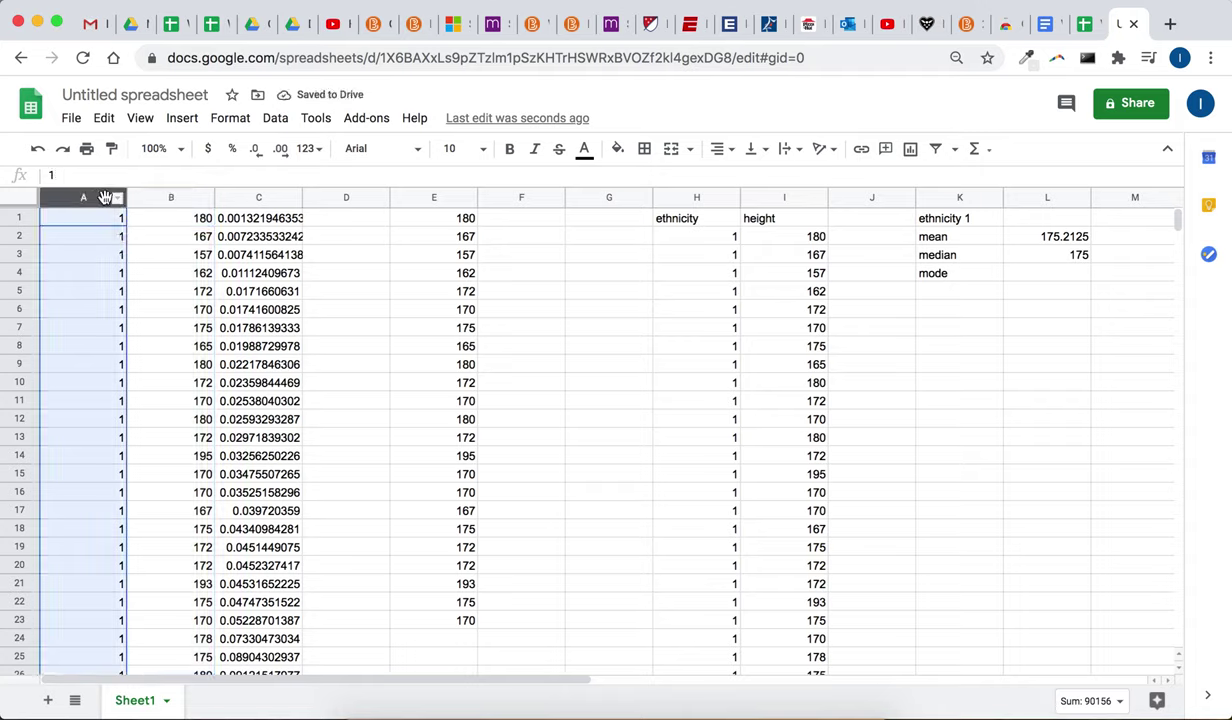
shift+click(160, 197)
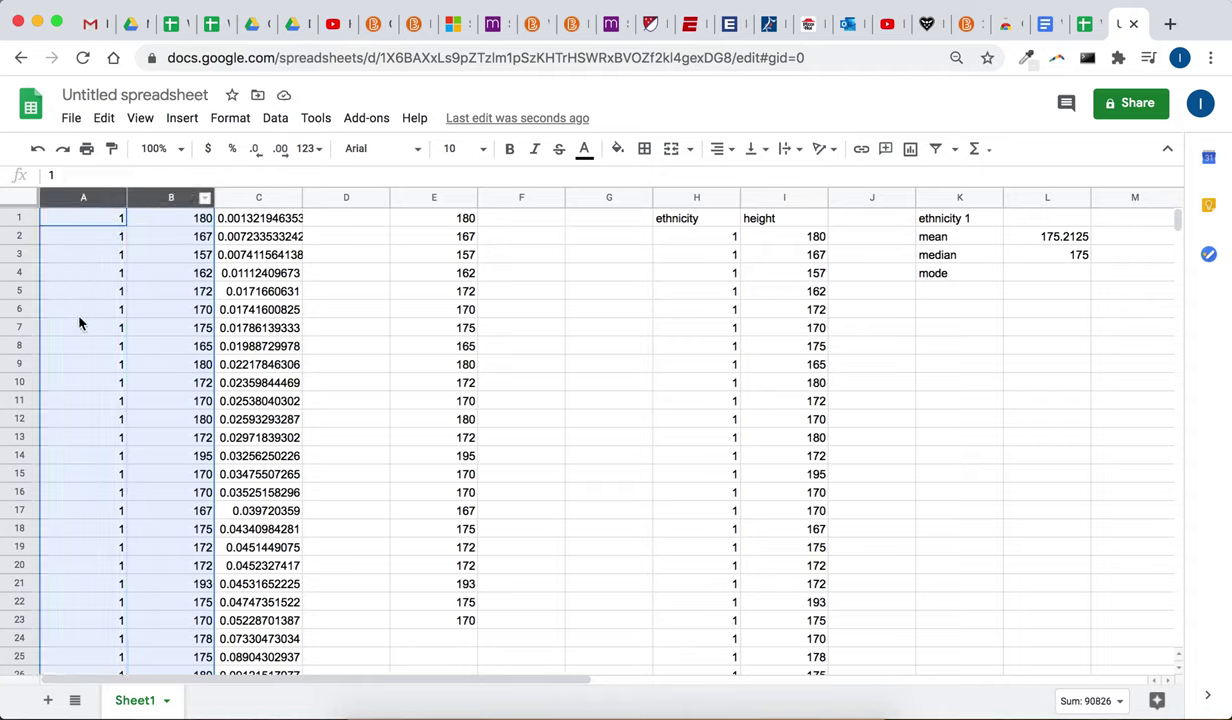
click(192, 124)
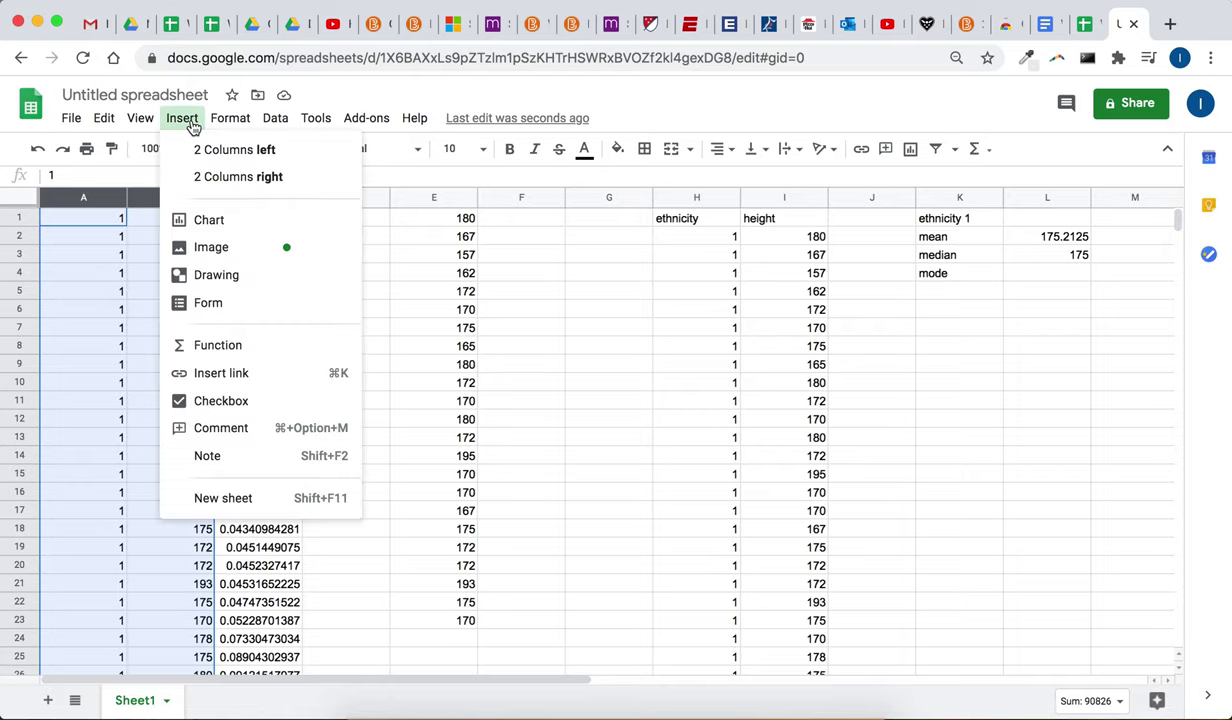
click(211, 228)
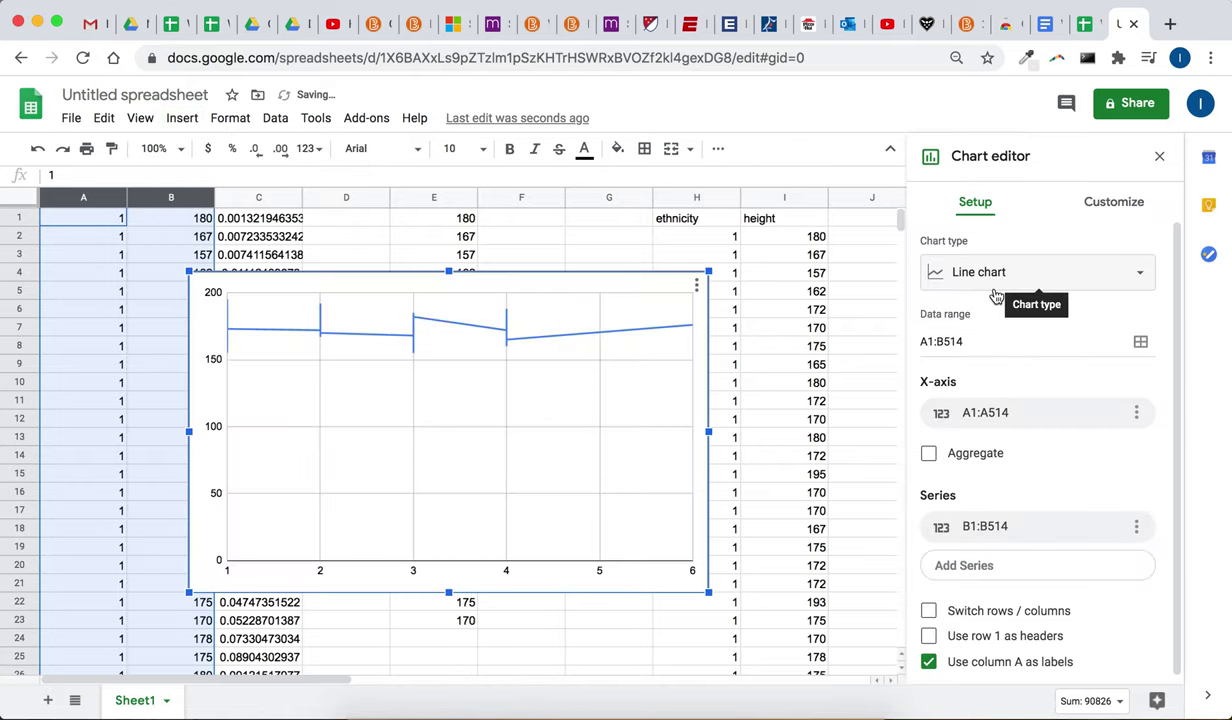
click(1080, 277)
scroll(1017, 453, down, 5)
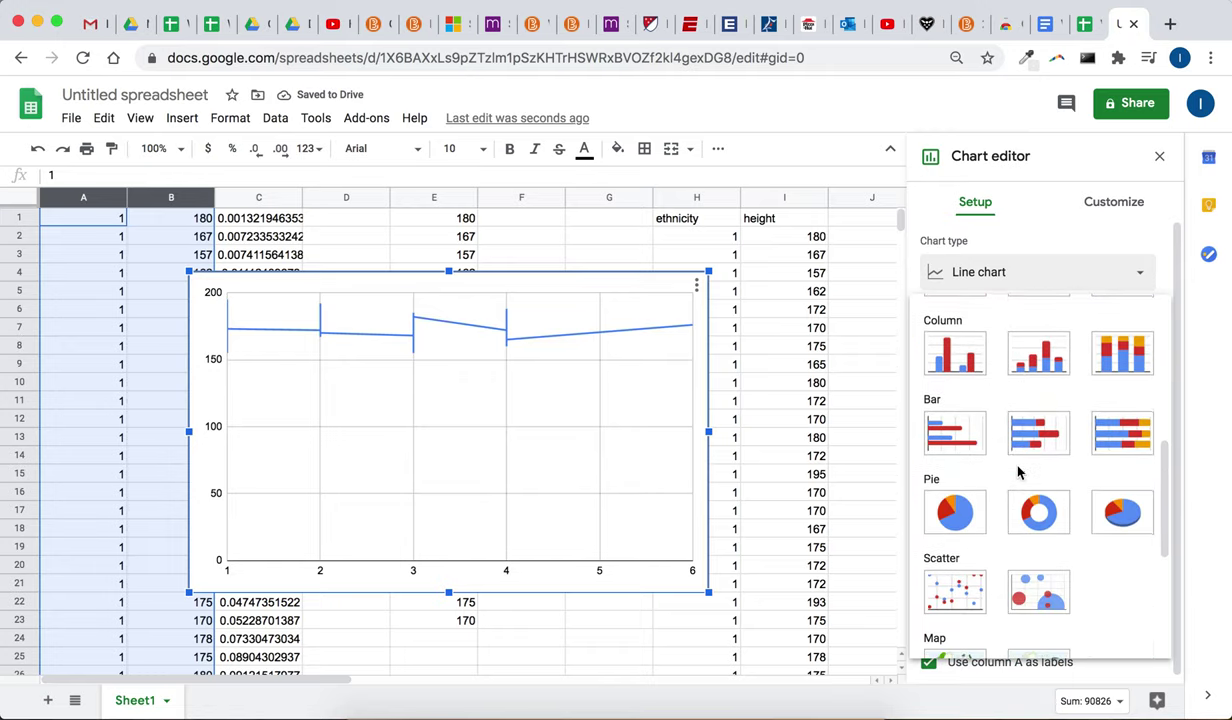
click(932, 500)
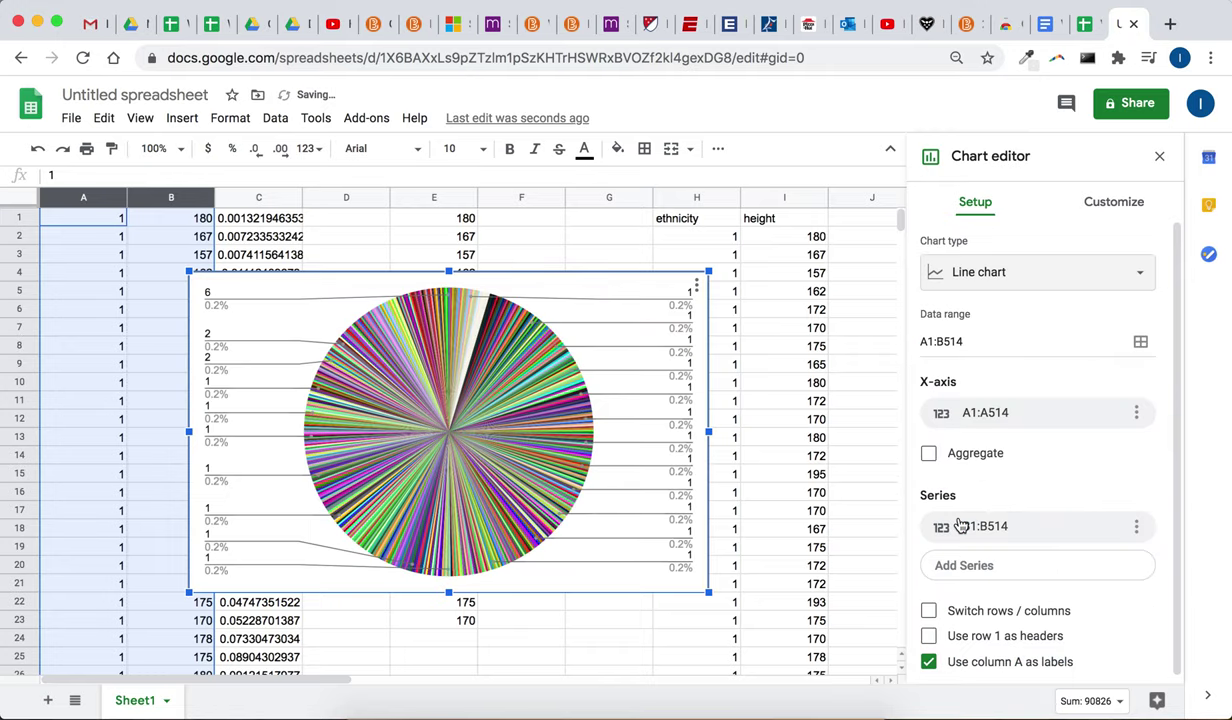
click(929, 454)
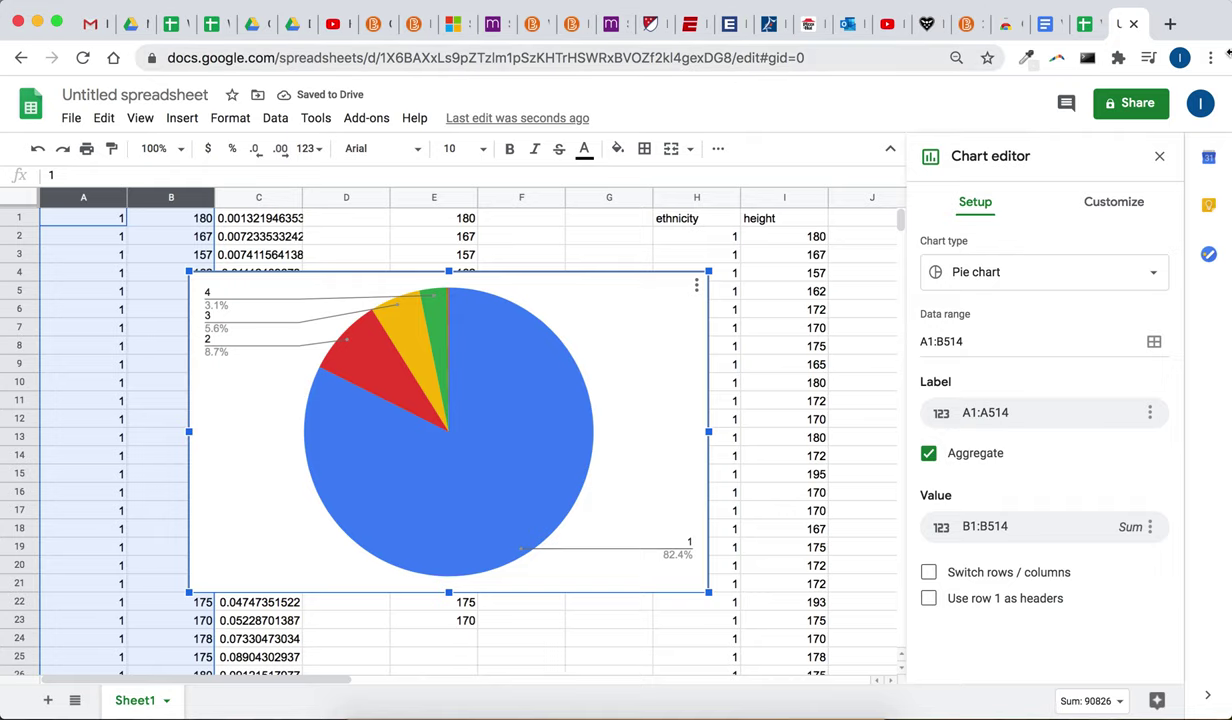
Switch back to the Week One Google Sheets Instructions document
click(1046, 28)
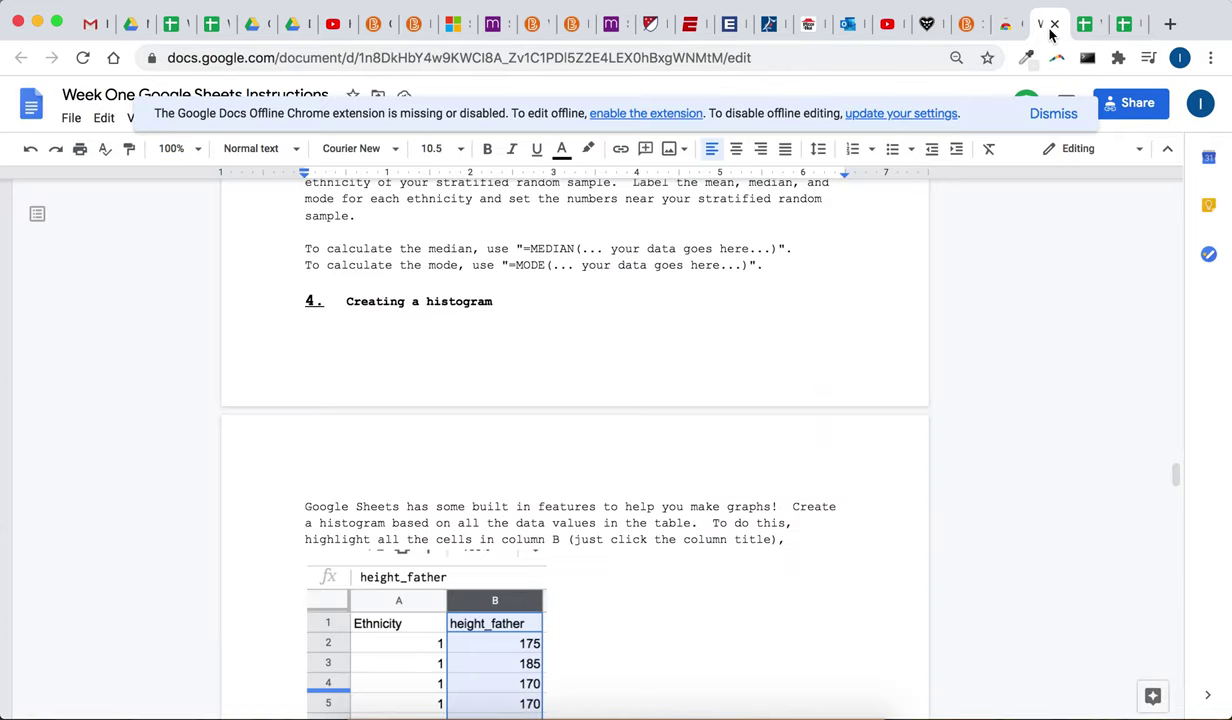